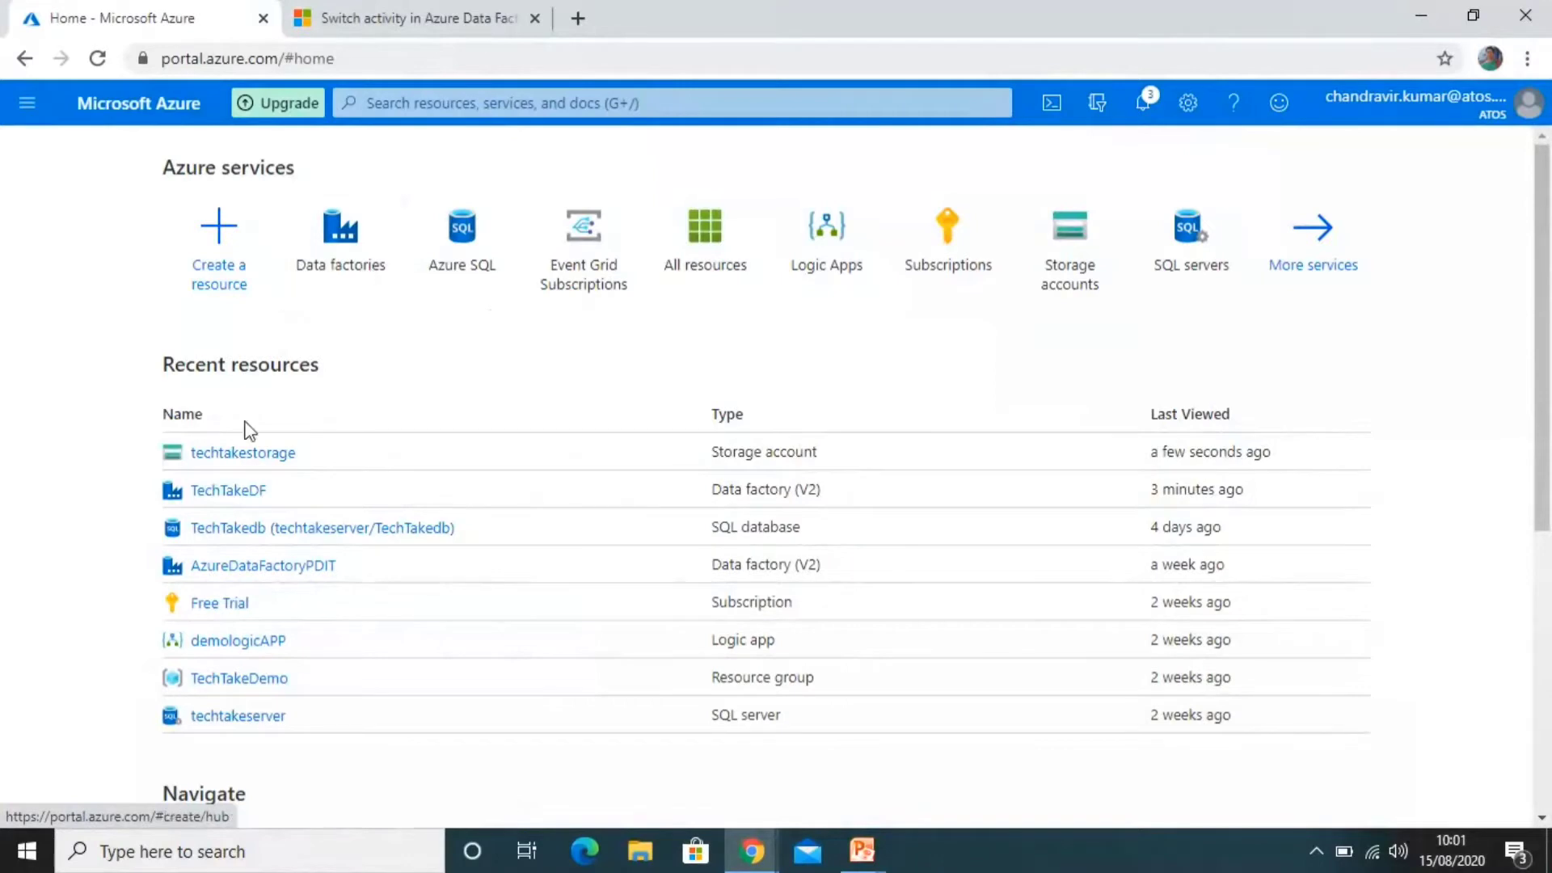
Open the TechTakeDF data factory from the recent resources and launch its Author & Monitor workspace.
left_click(243, 494)
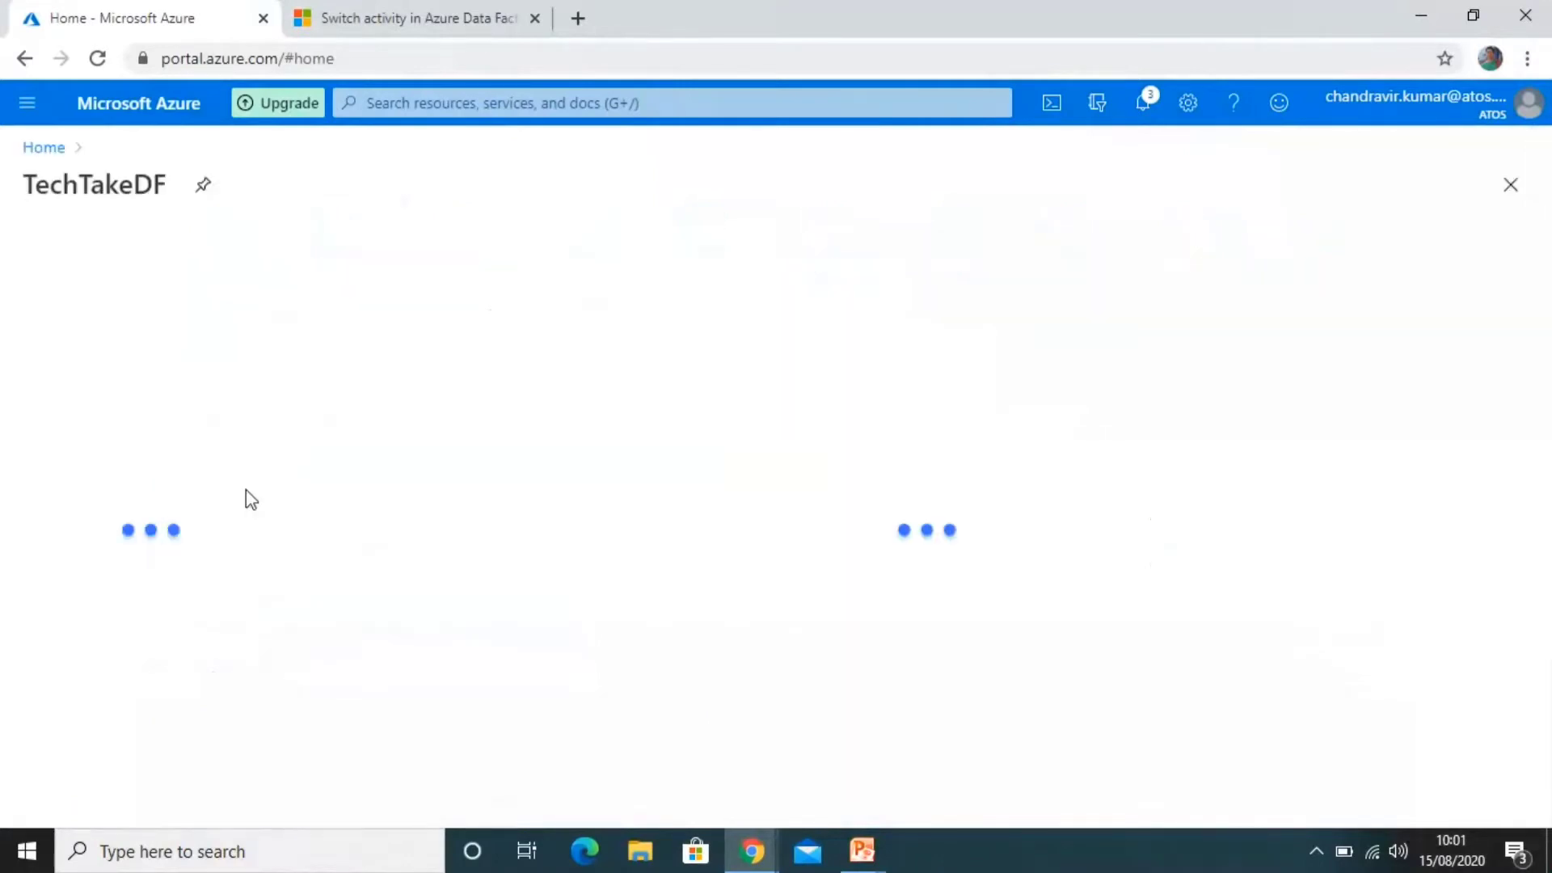
left_click(776, 540)
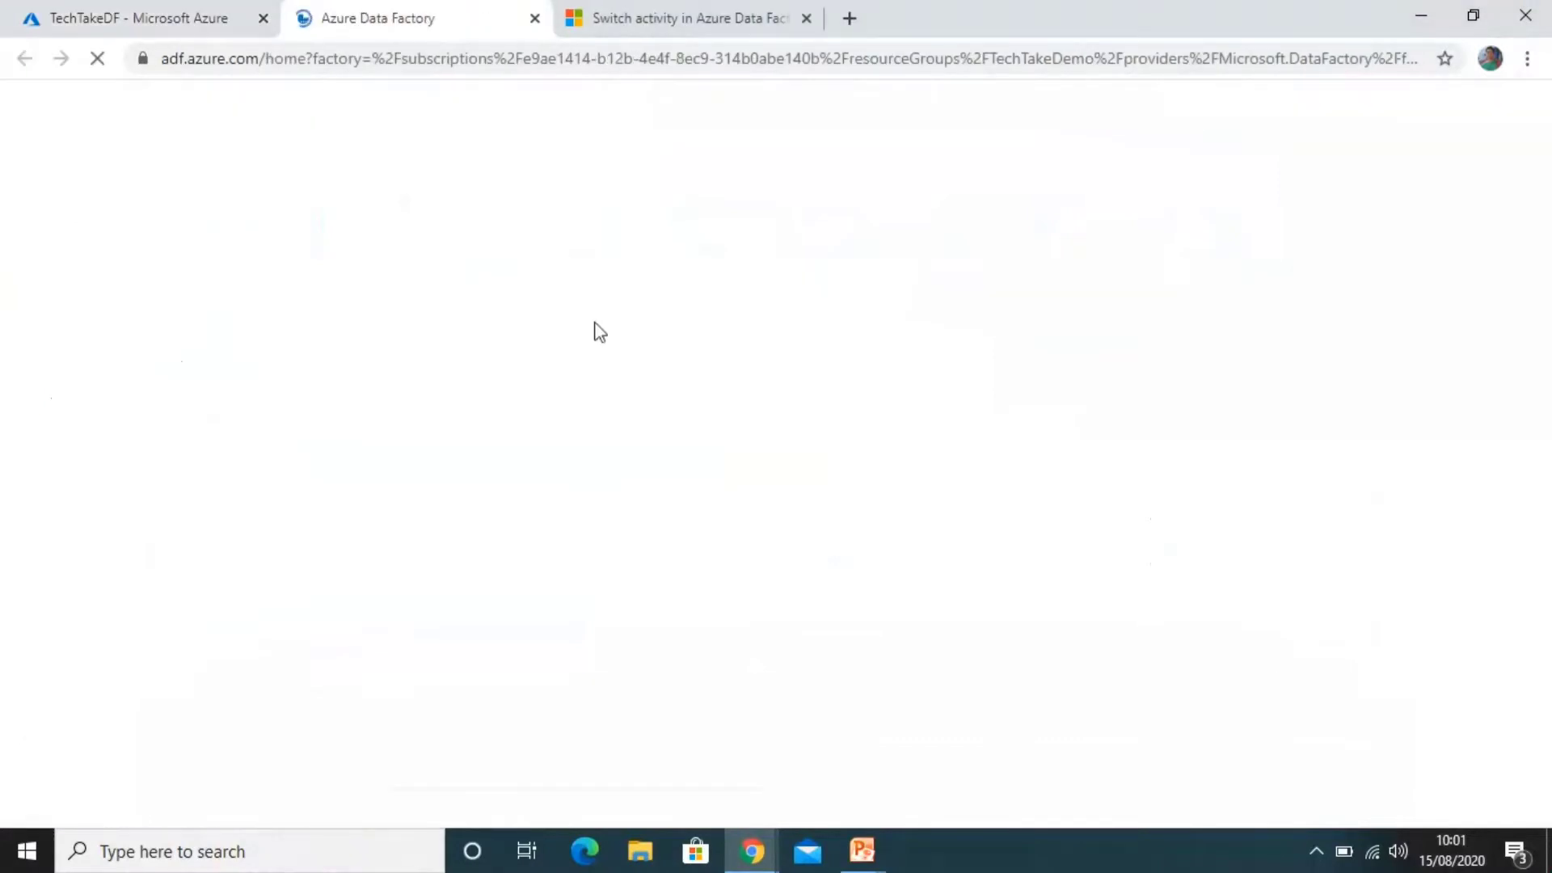
left_click(661, 20)
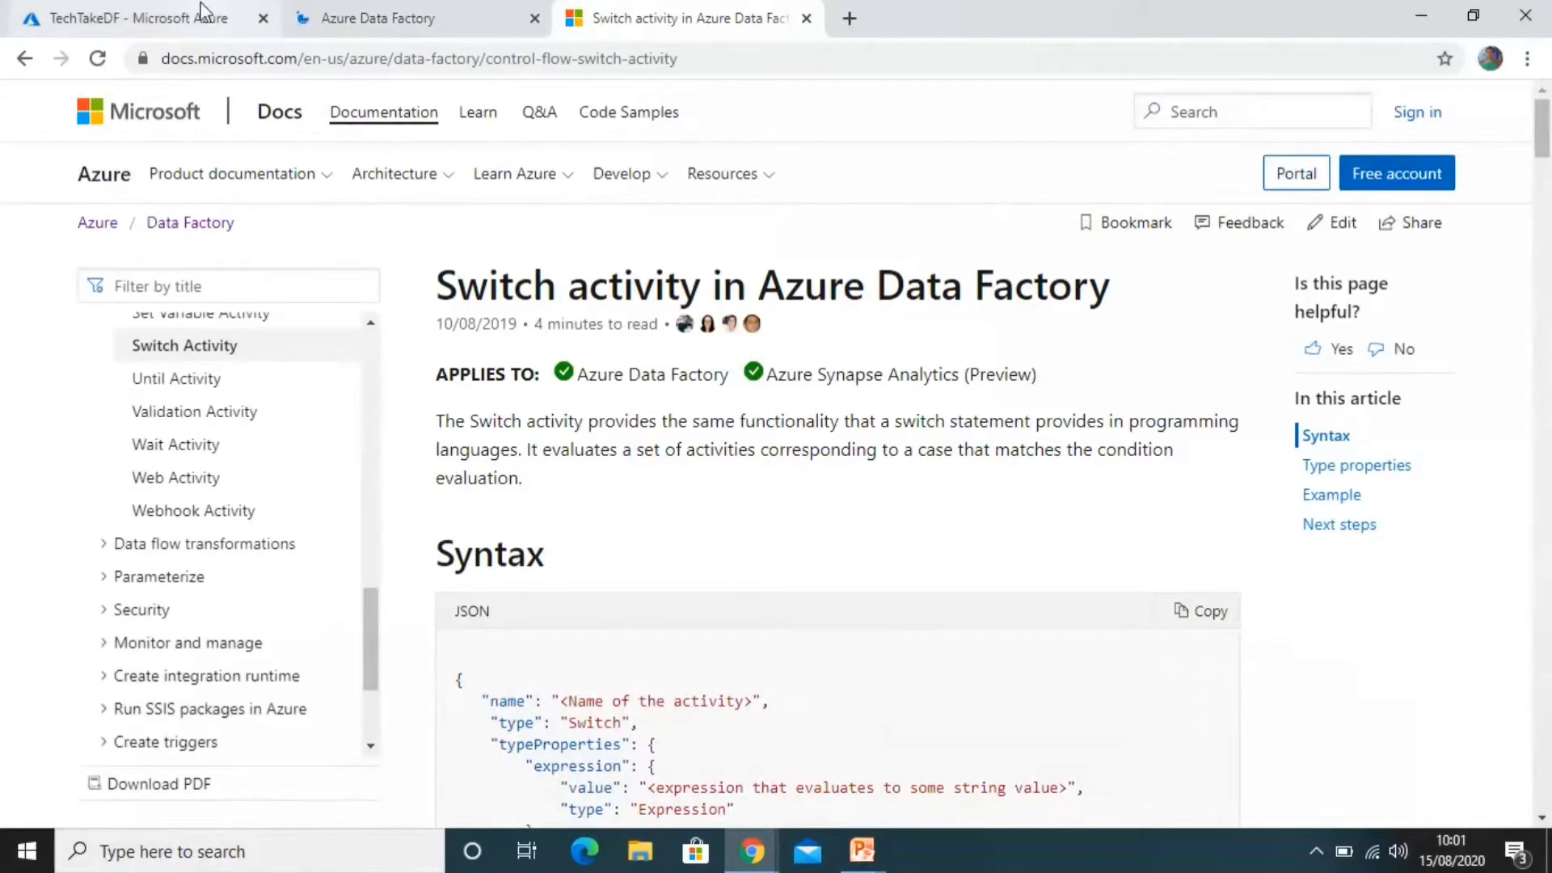
left_click(401, 18)
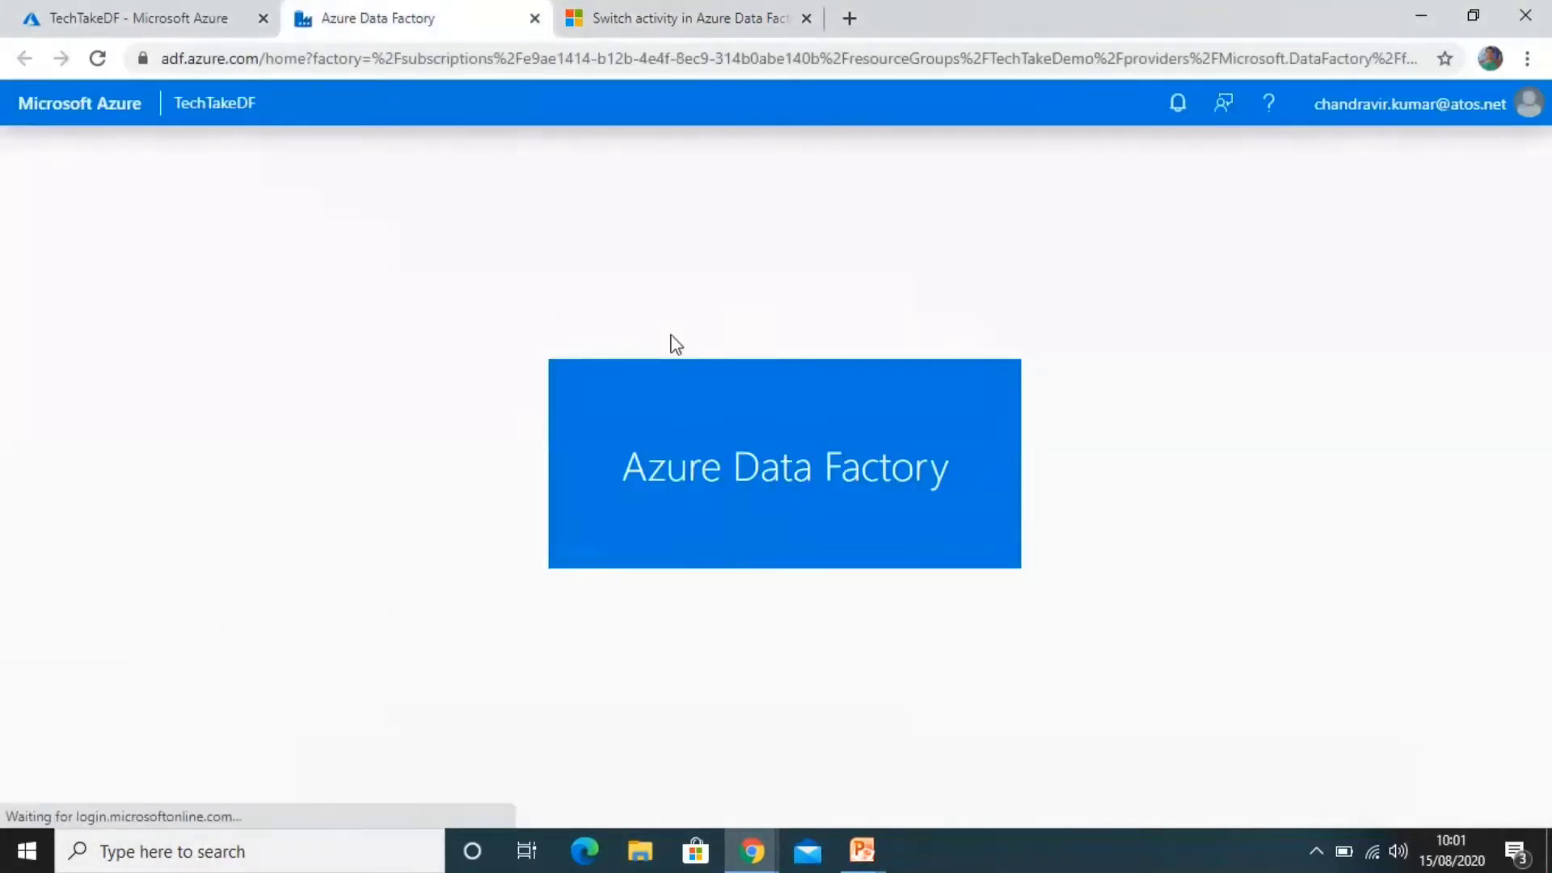
Return to the Azure portal home and open democontainer in the techtakestorage storage account.
left_click(153, 17)
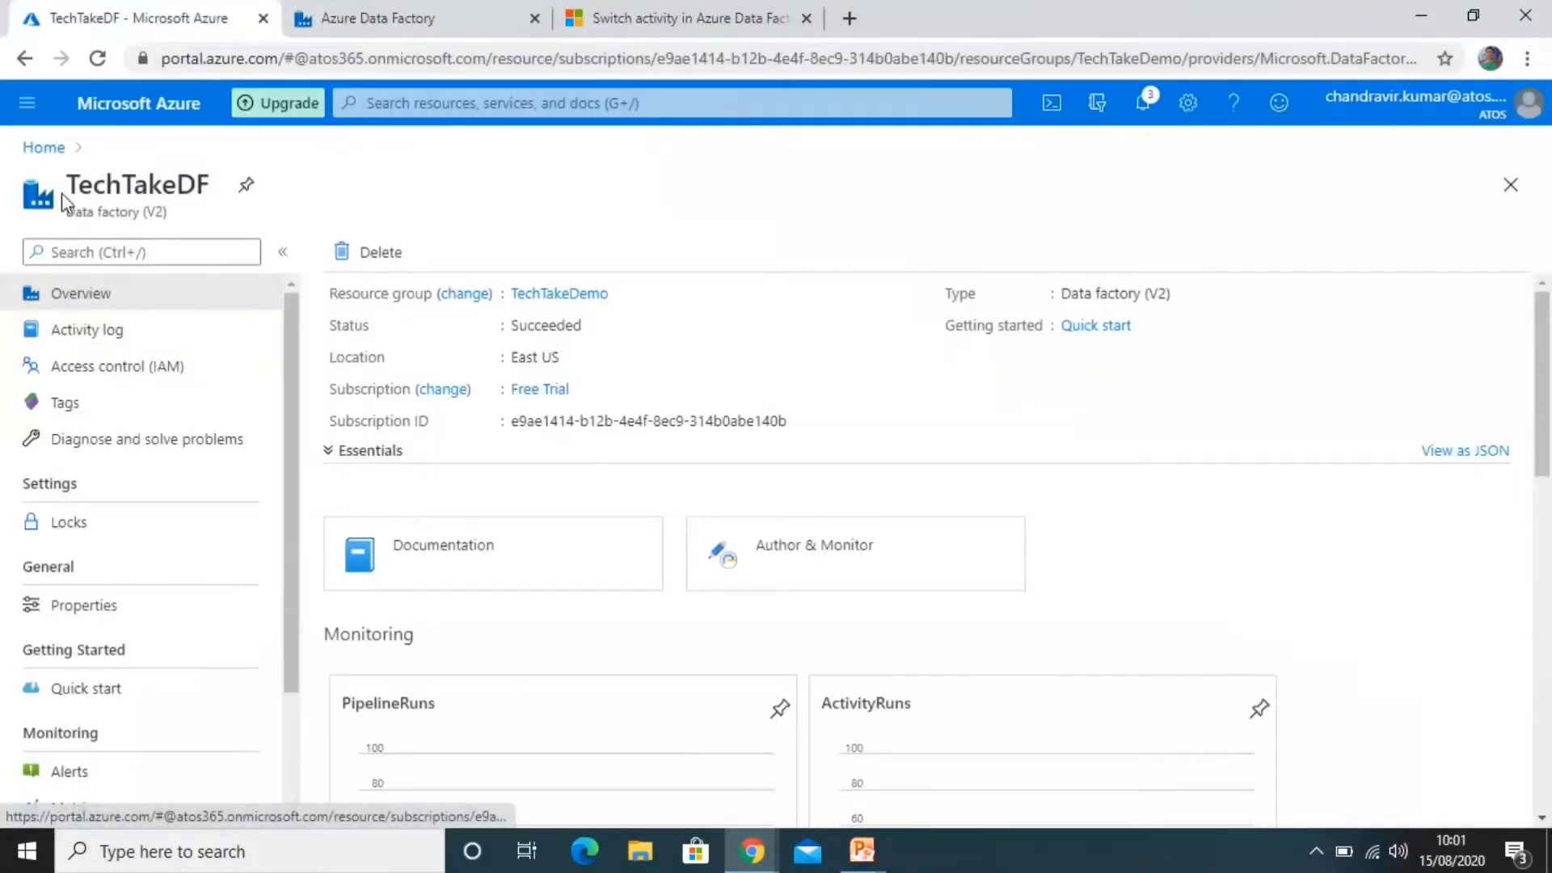
left_click(43, 147)
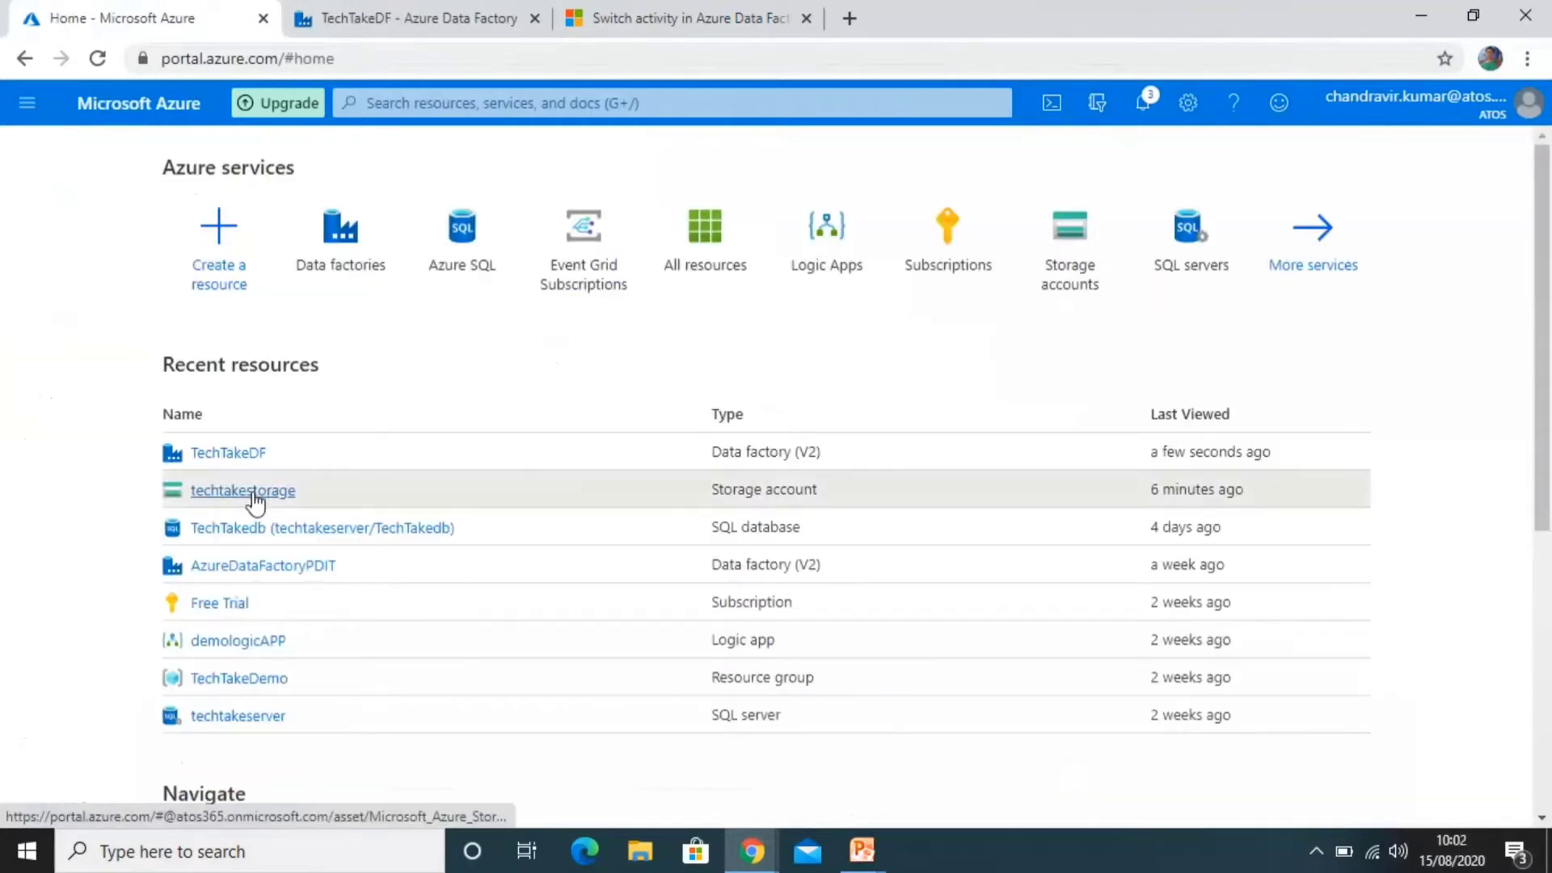
left_click(256, 494)
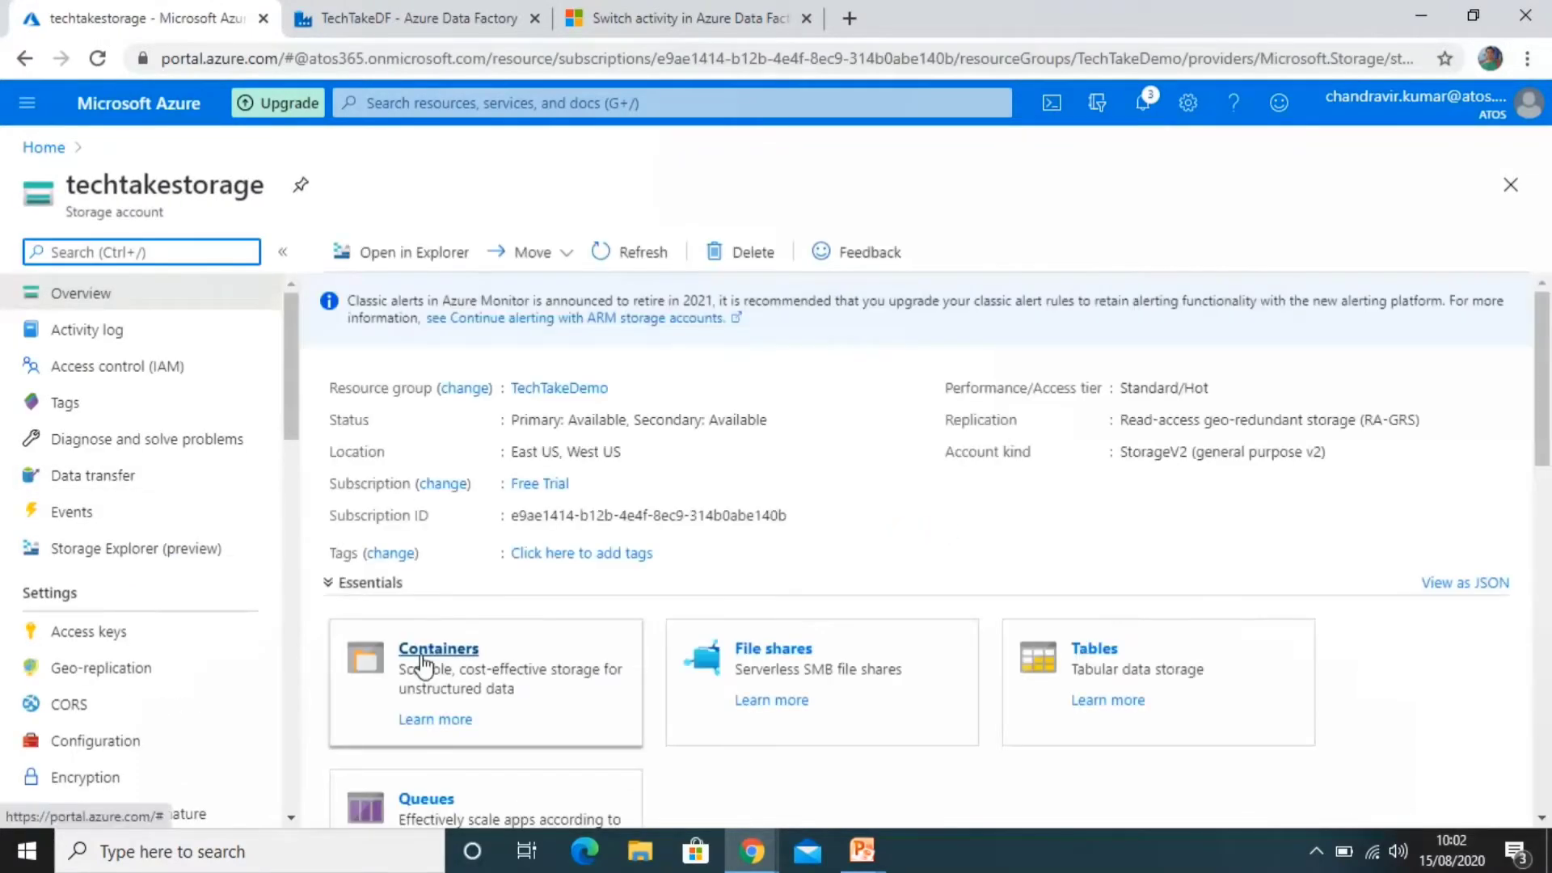
left_click(420, 656)
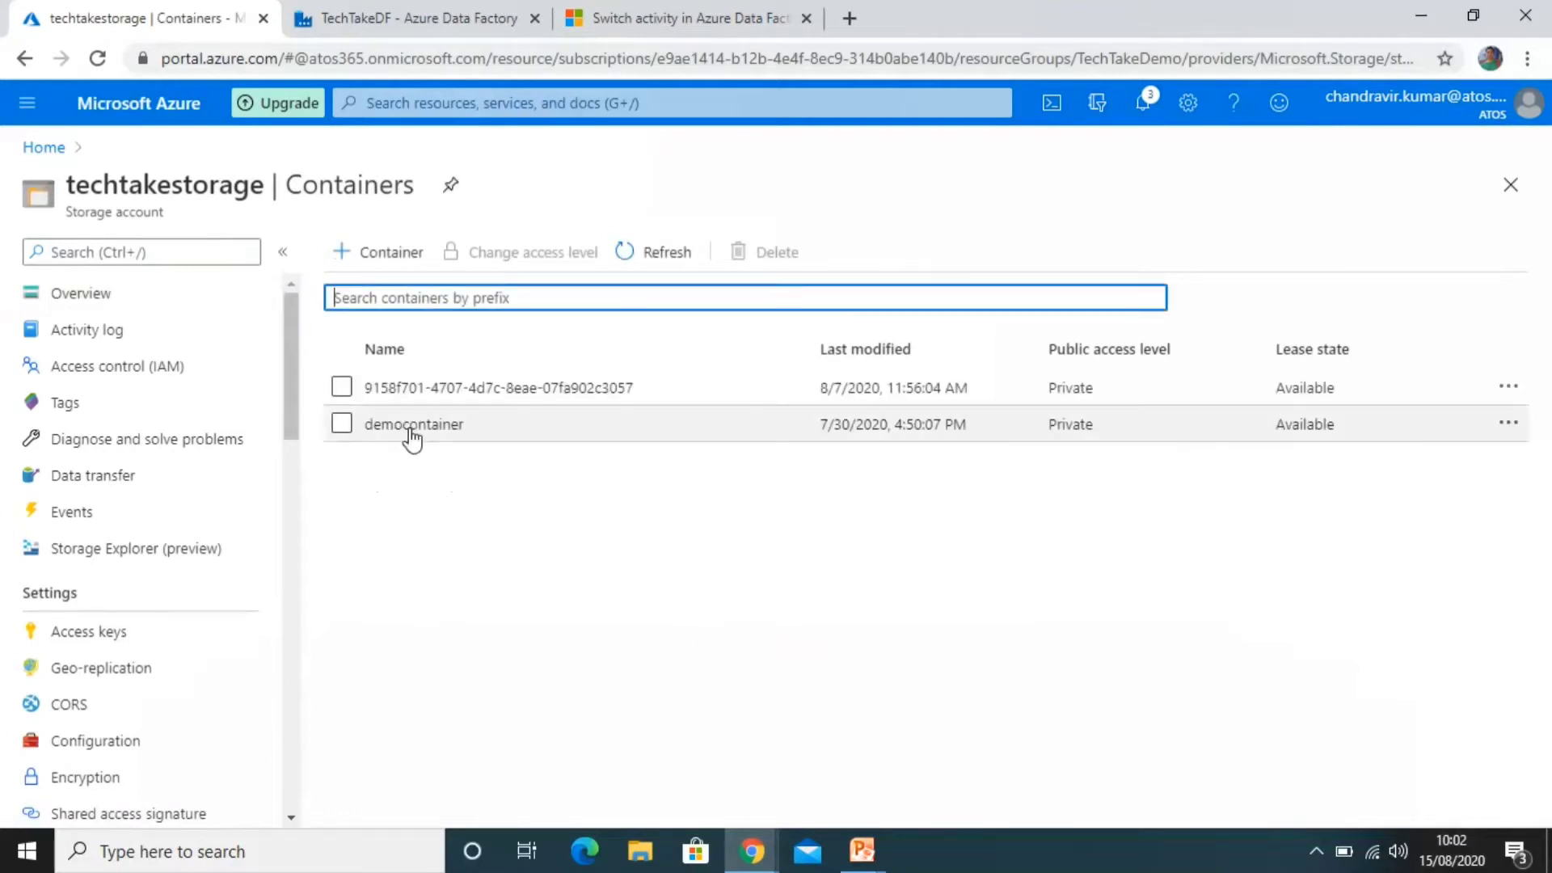
left_click(413, 425)
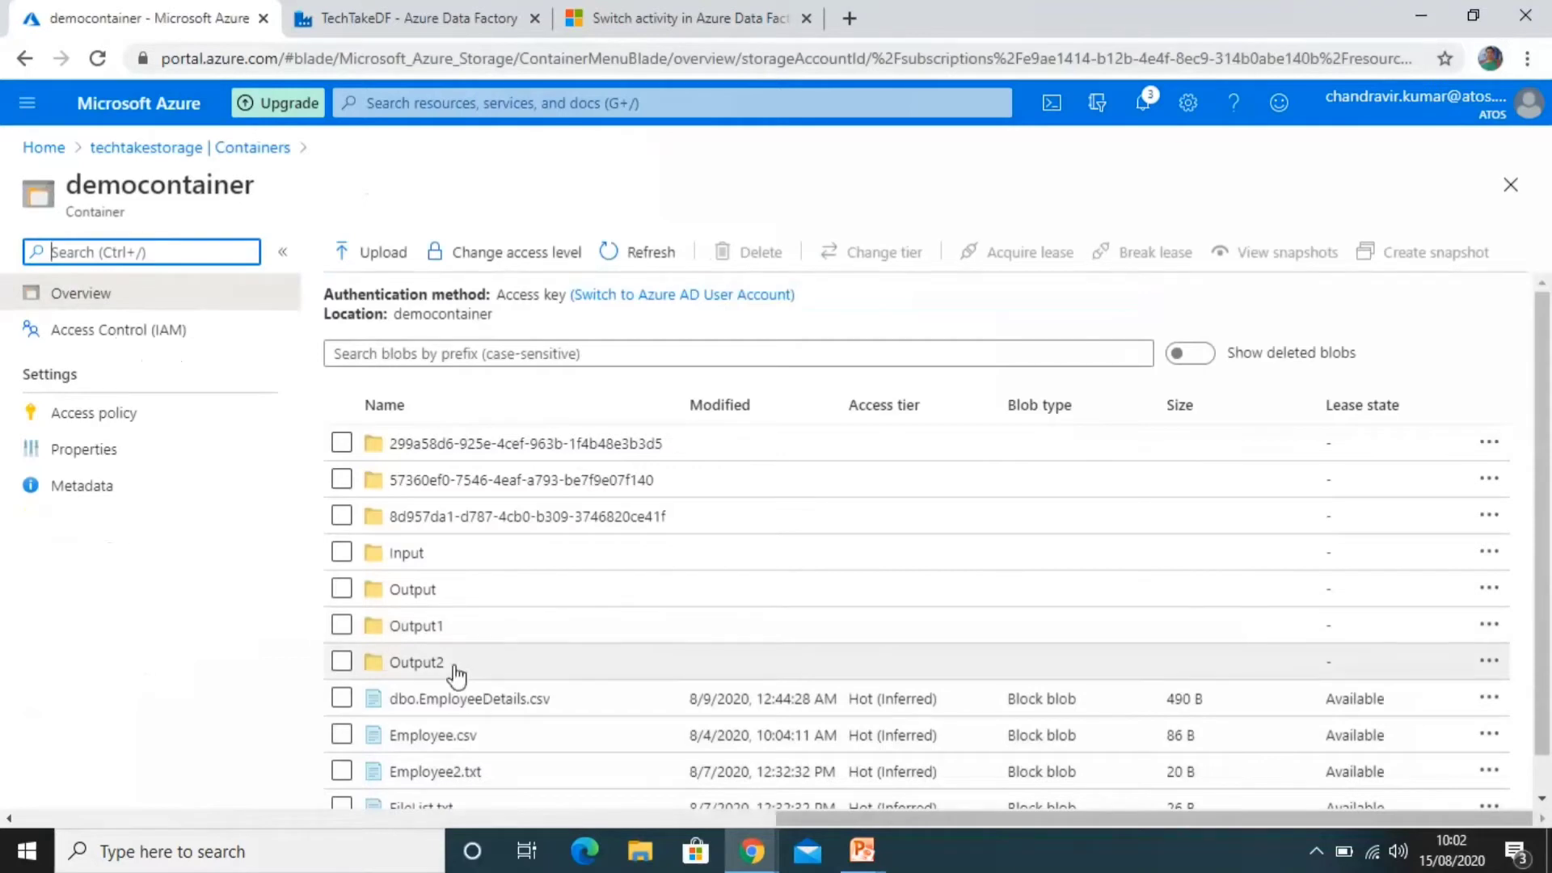
Examine the files in the Output1 and Output2 folders of democontainer.
left_click(426, 624)
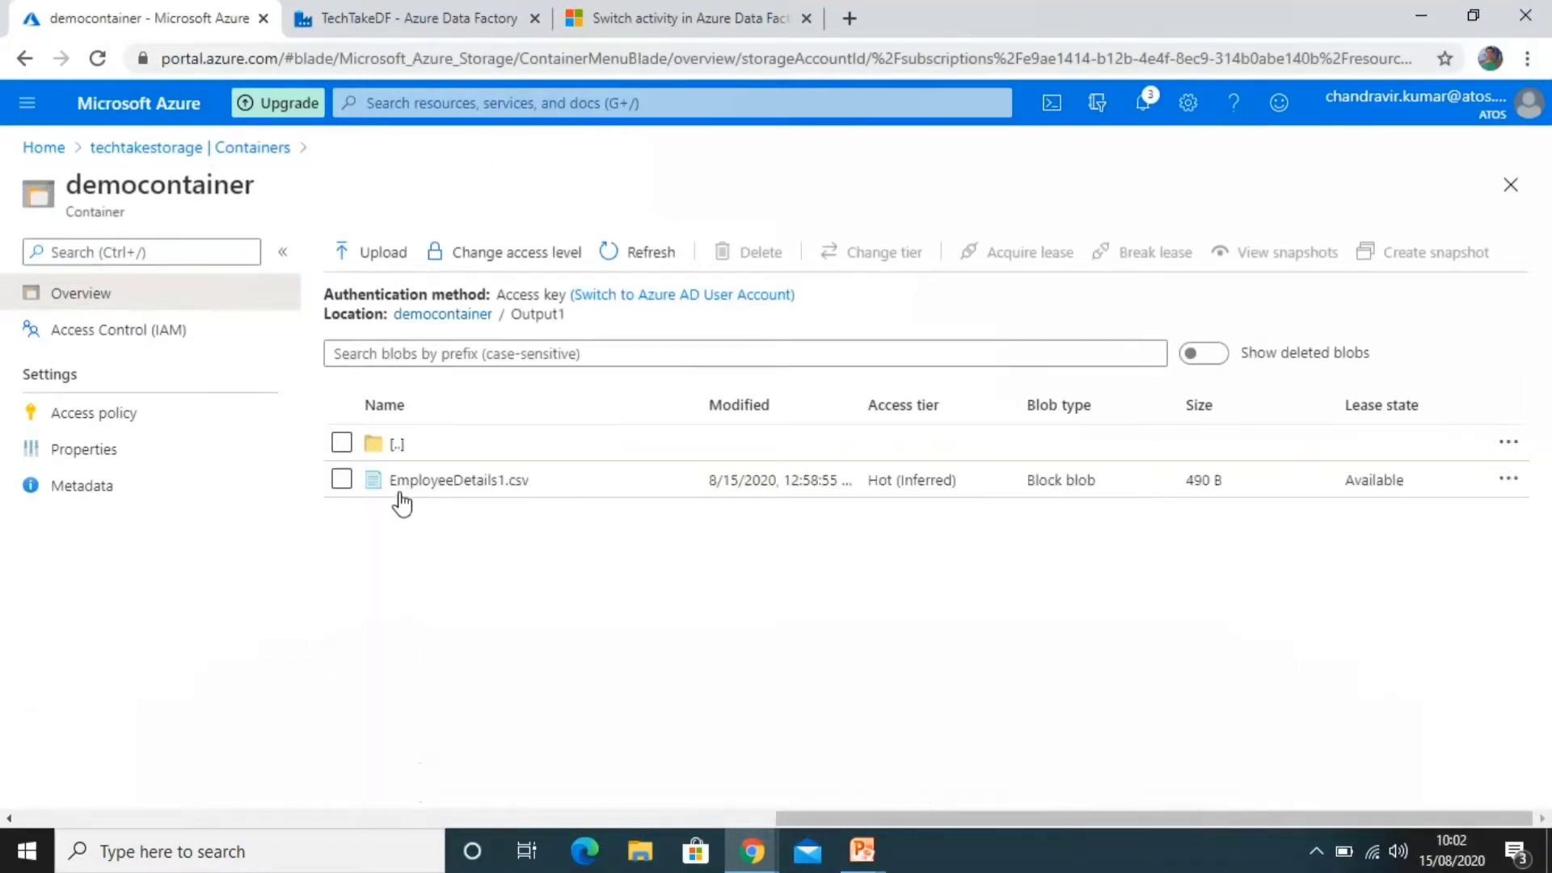
left_click(397, 444)
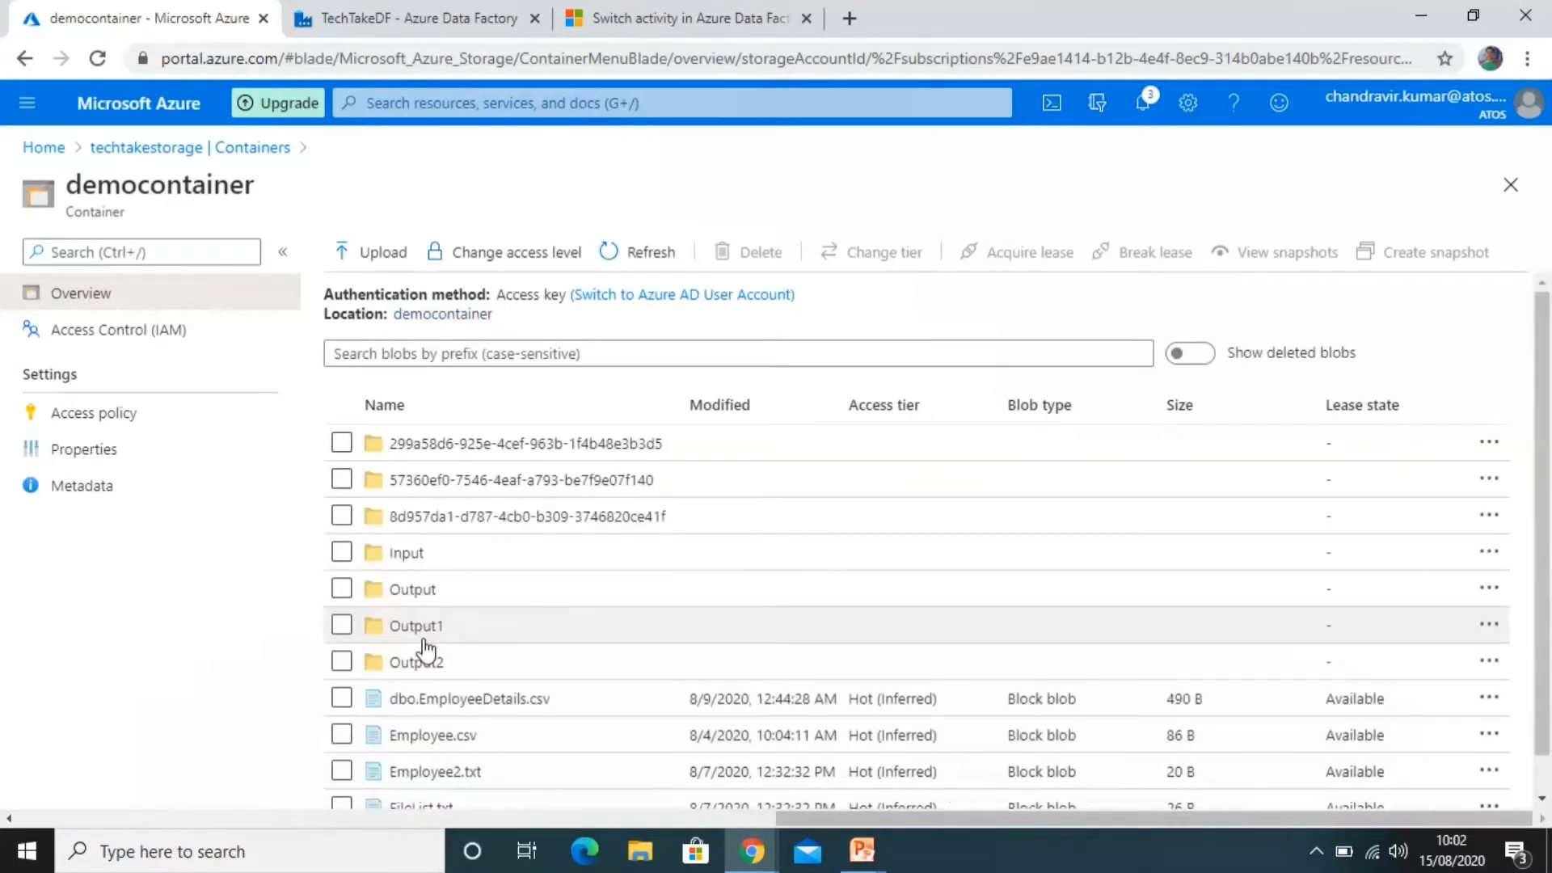
left_click(427, 659)
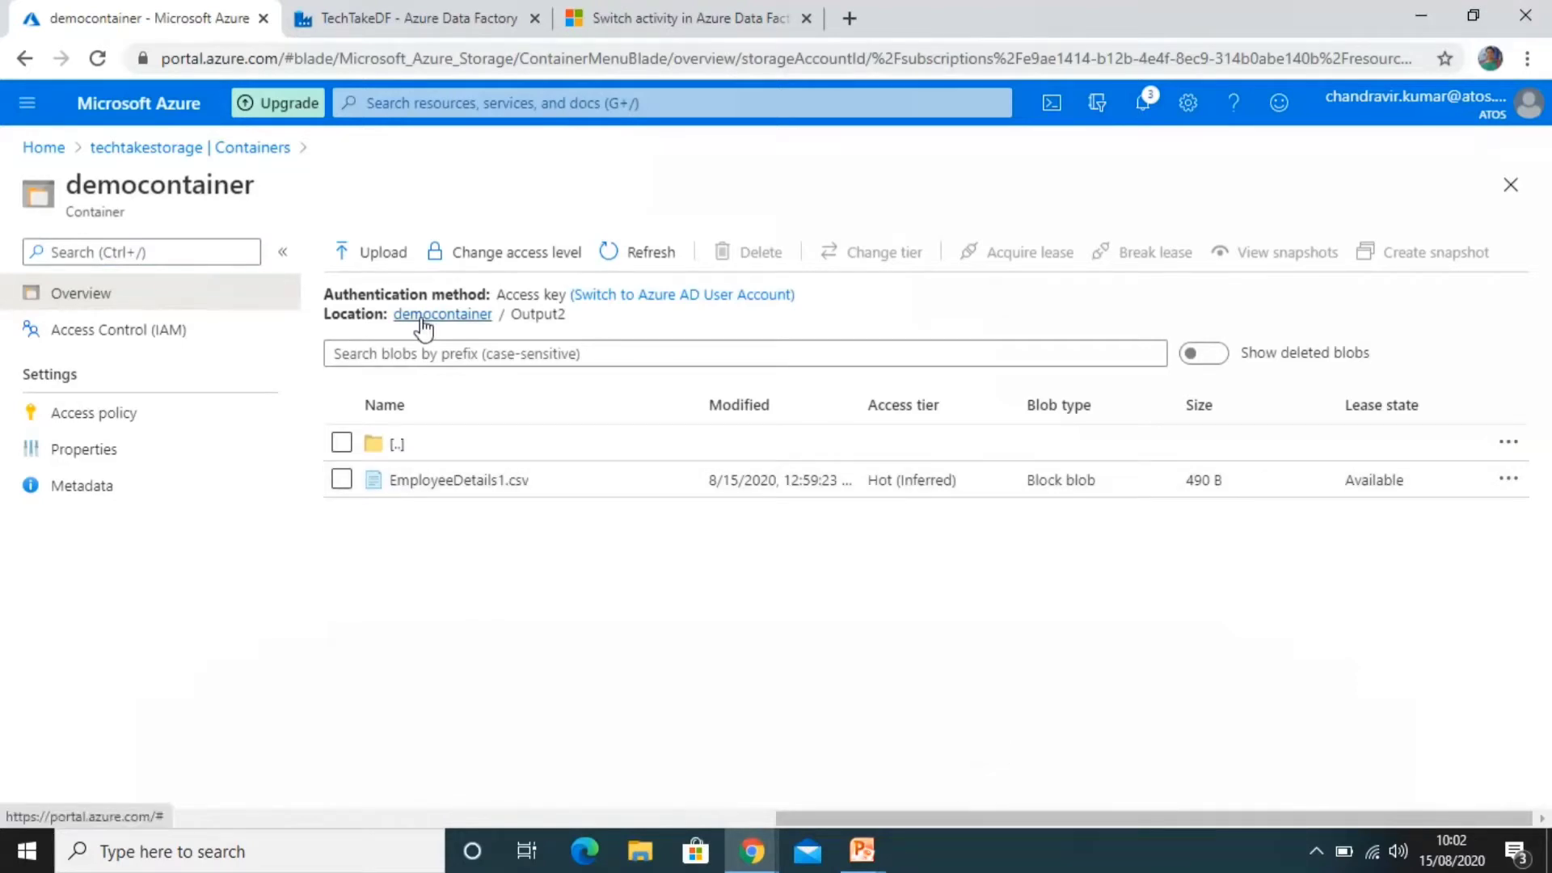
Switch back to Azure Data Factory and open the authoring workspace of TechTakeDF.
left_click(417, 11)
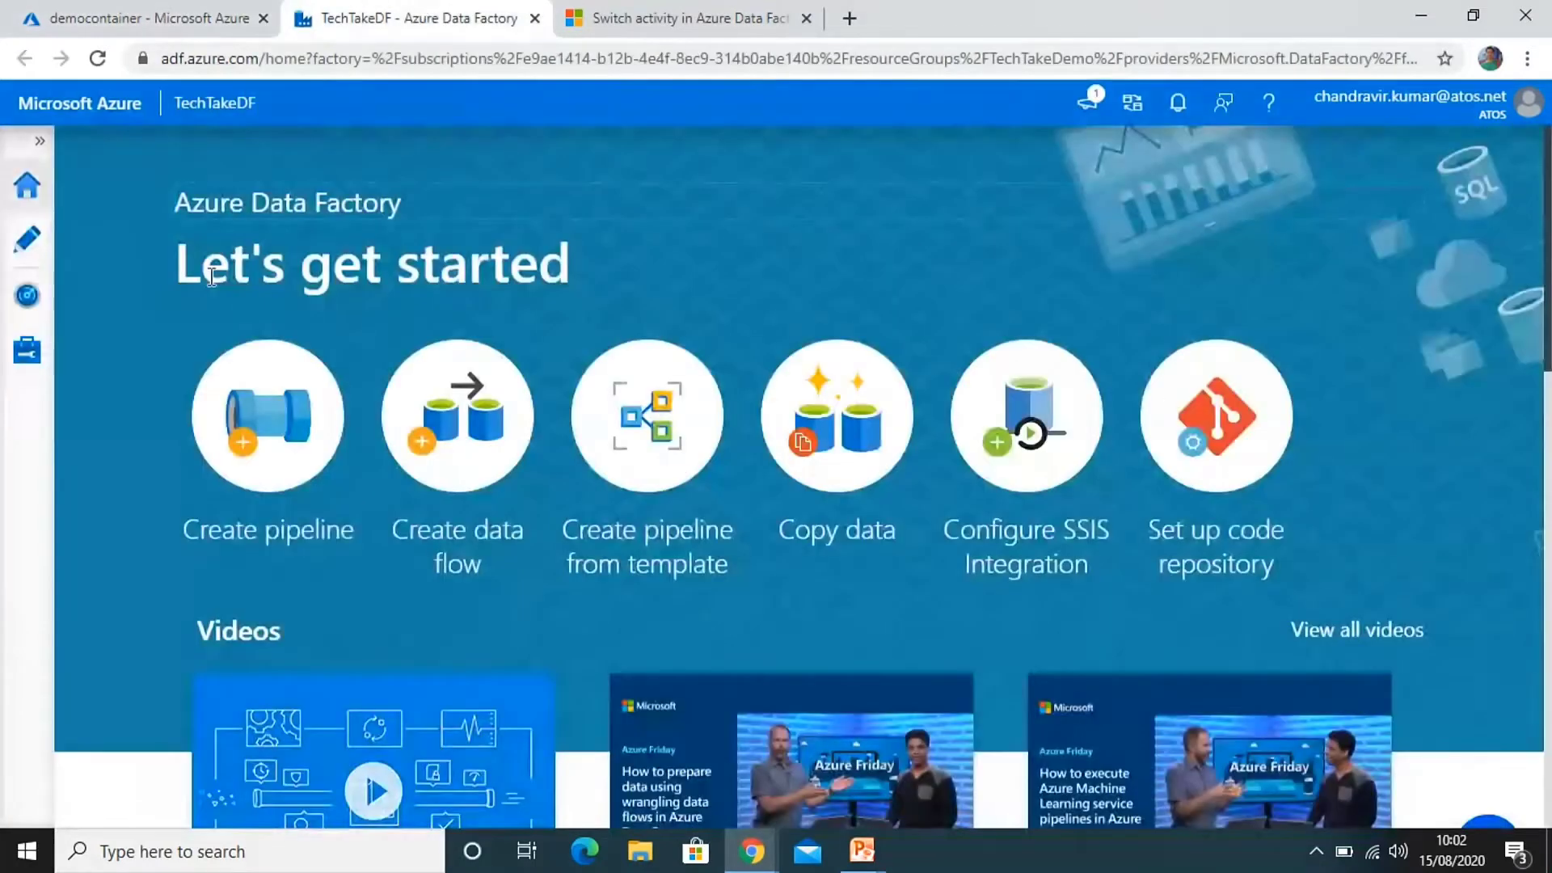
left_click(31, 242)
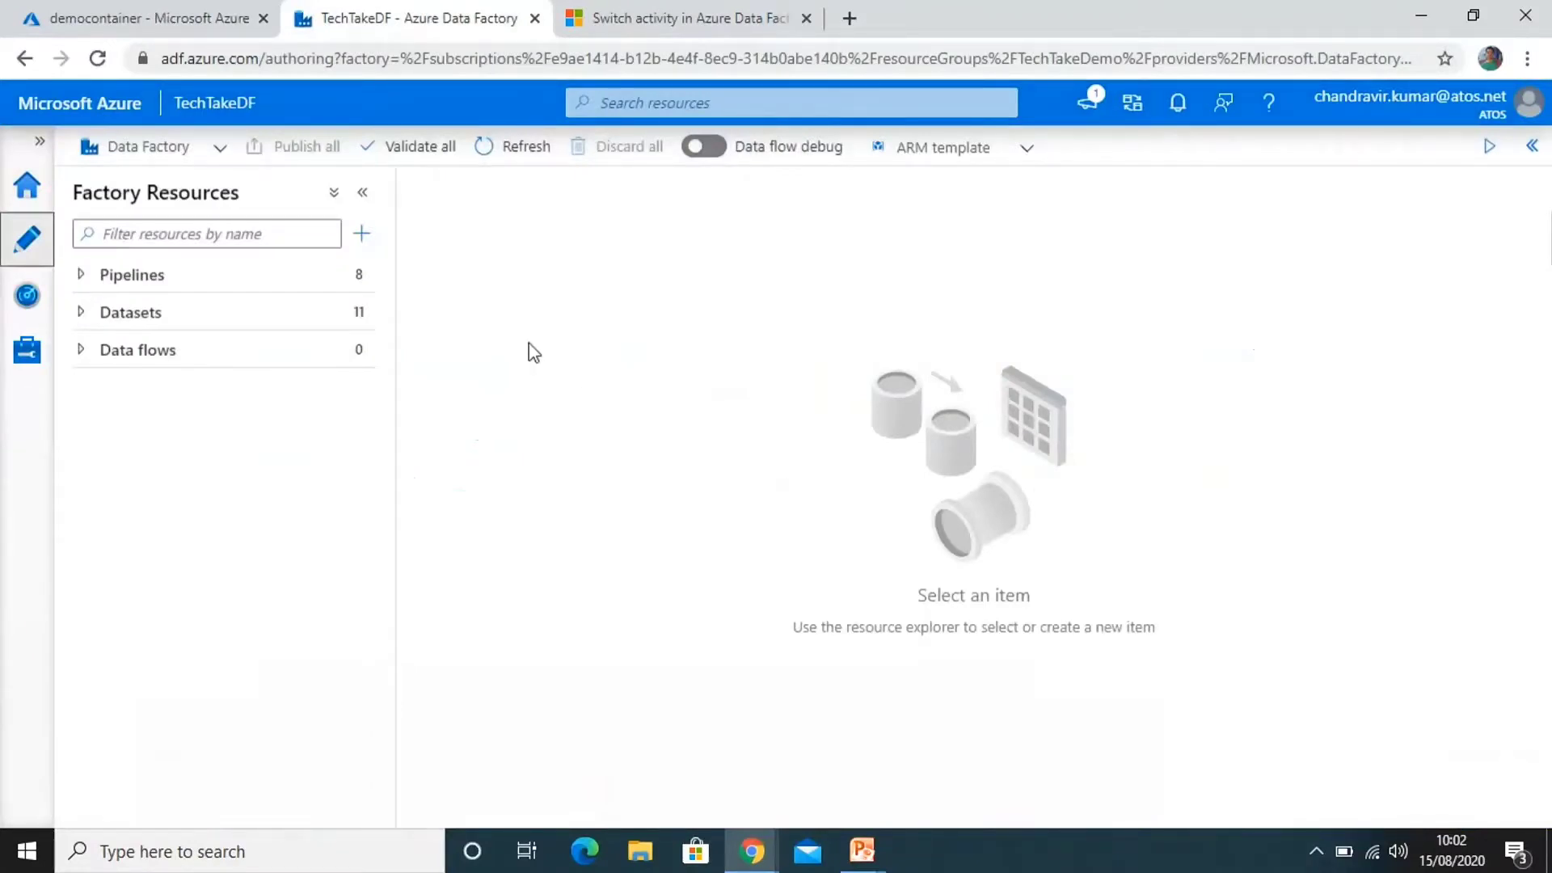
Open a blank Notepad document and write "One parameter for Foldername" as its first line.
key("super+r")
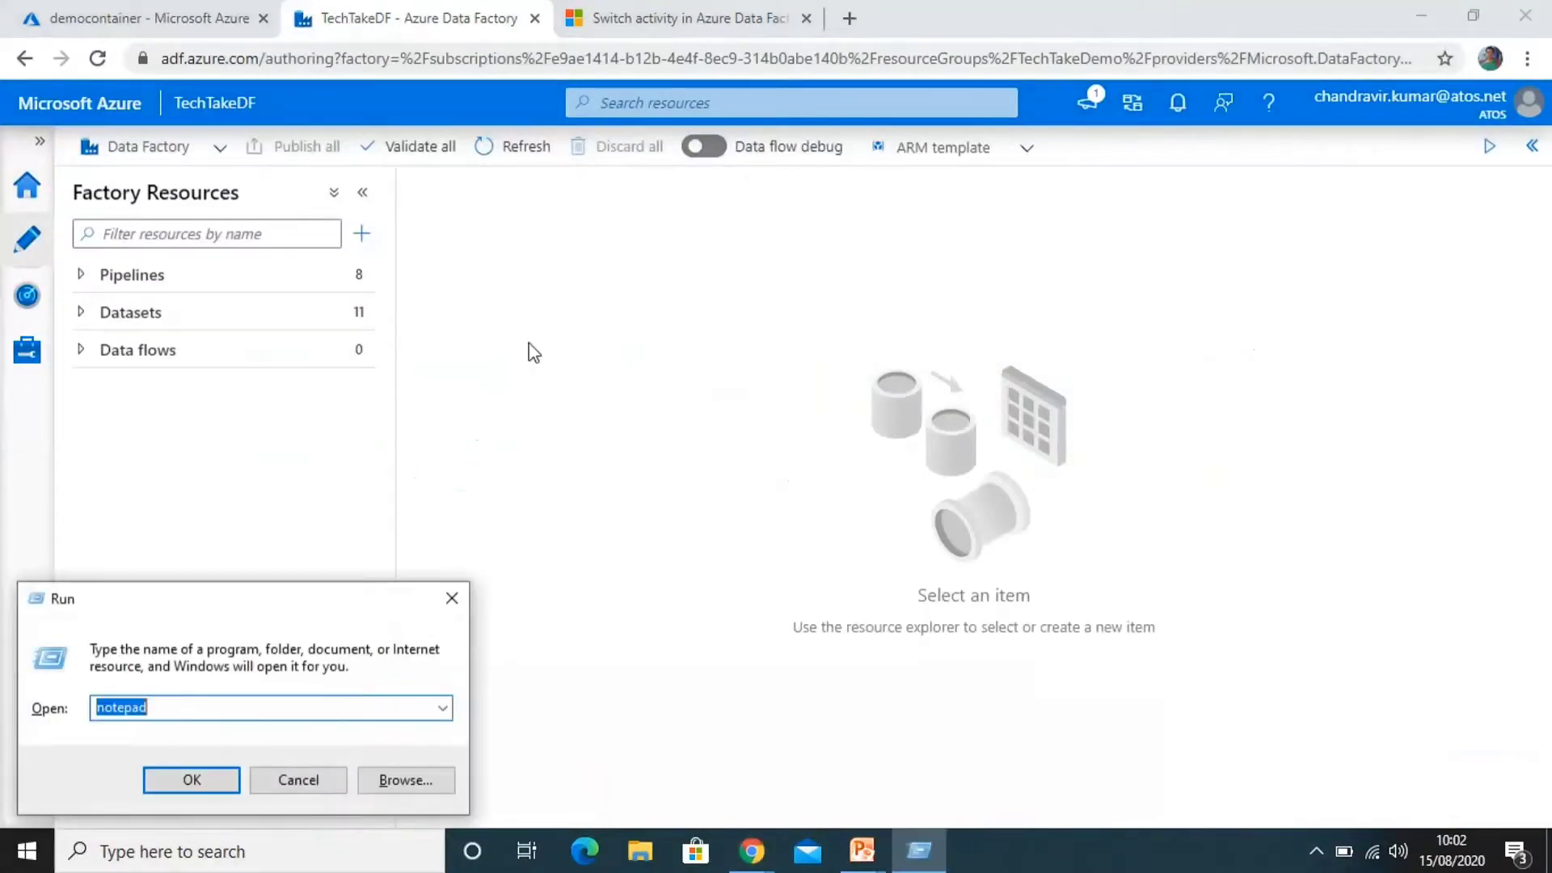
key("Return")
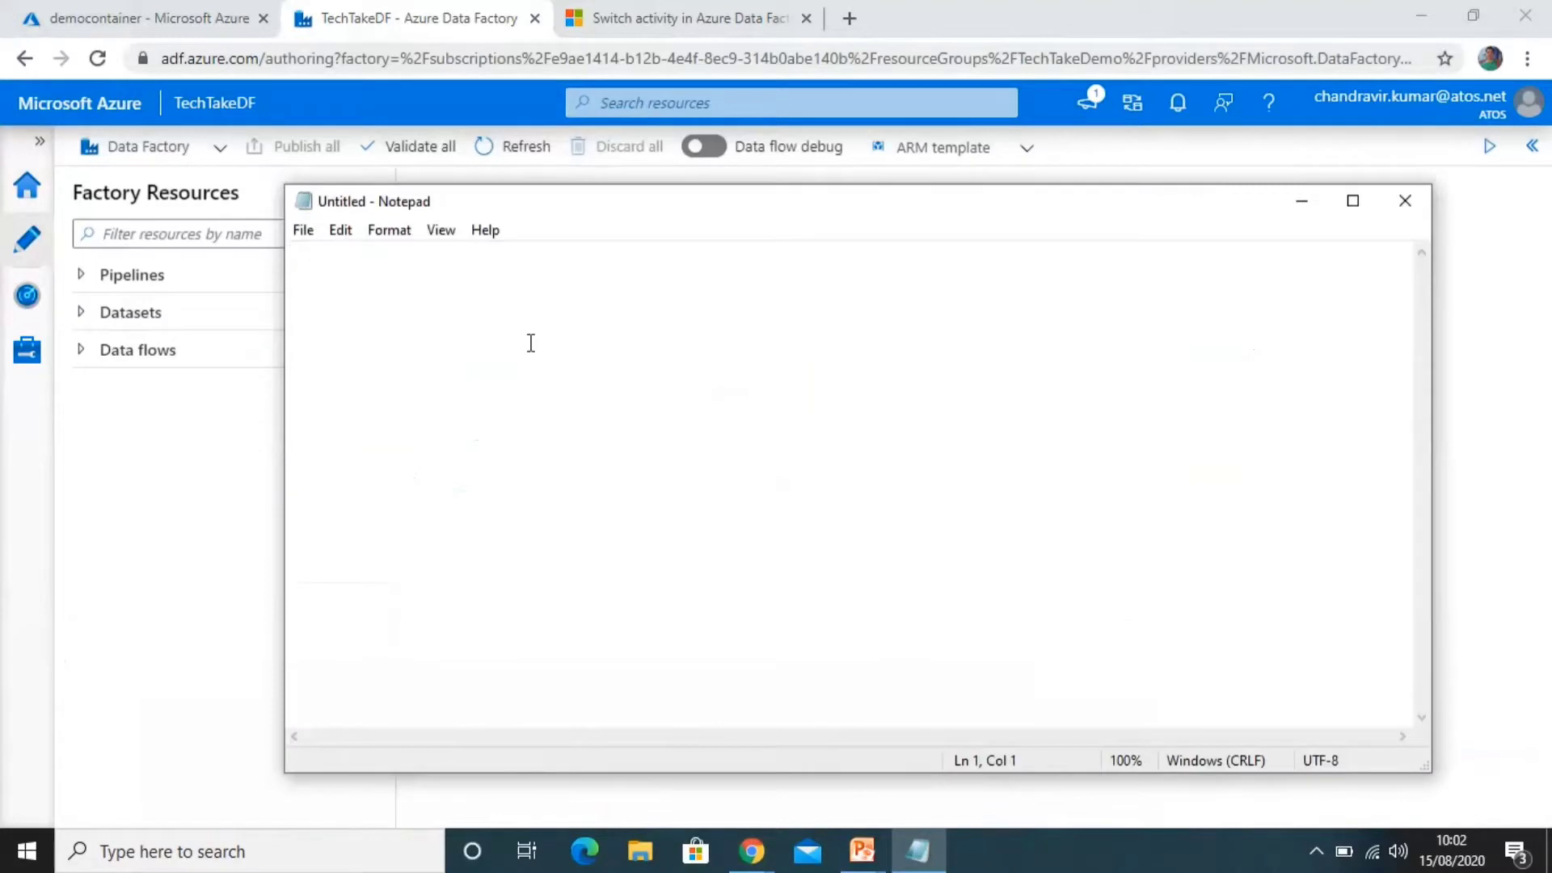
type("One")
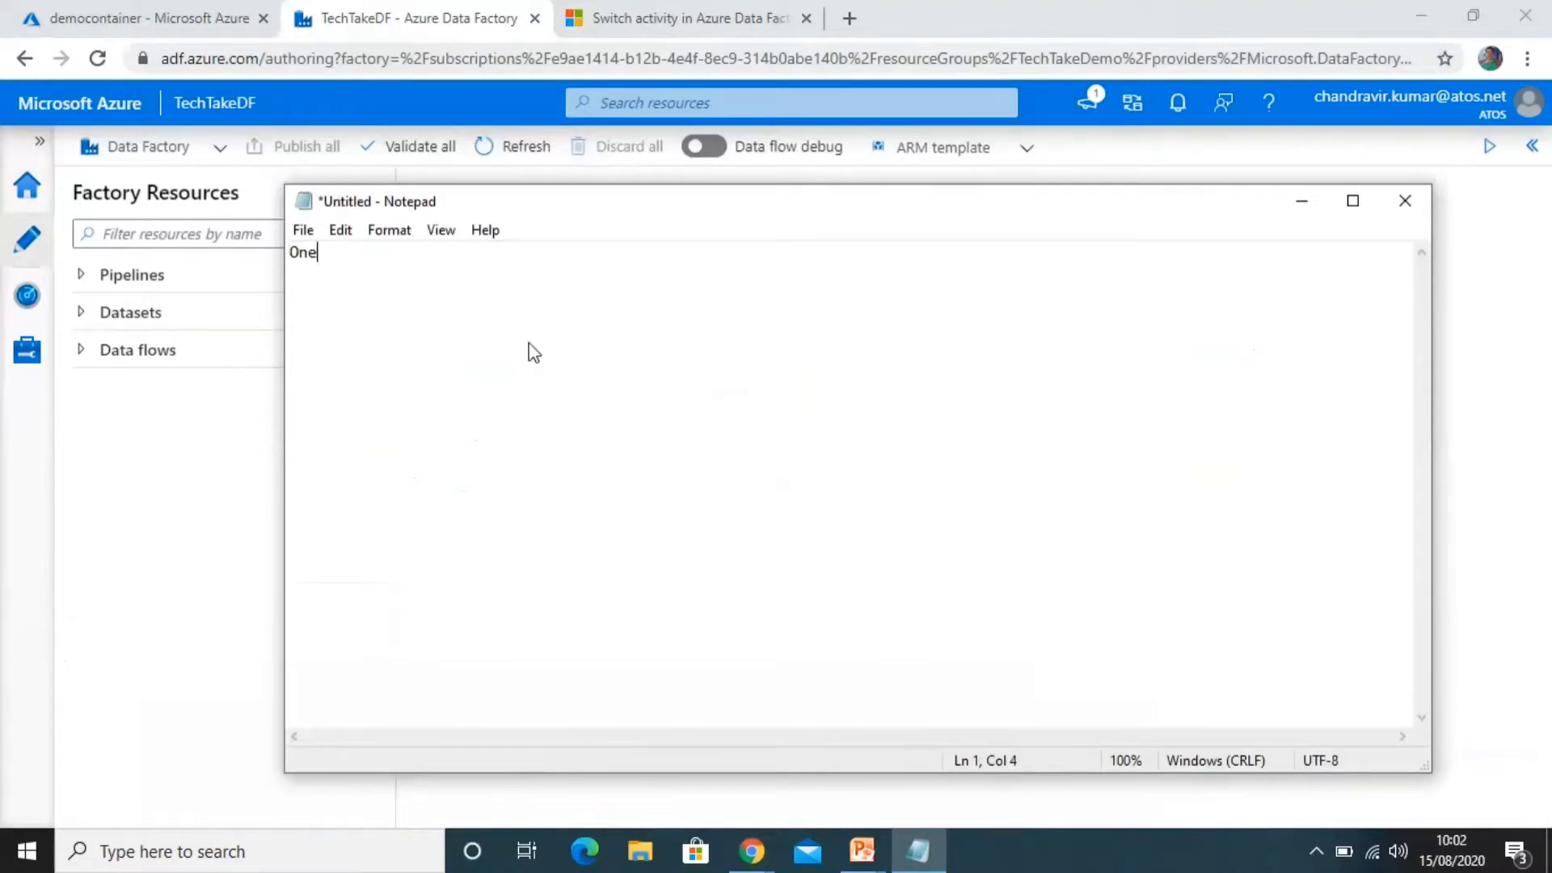
type(" parameter for ")
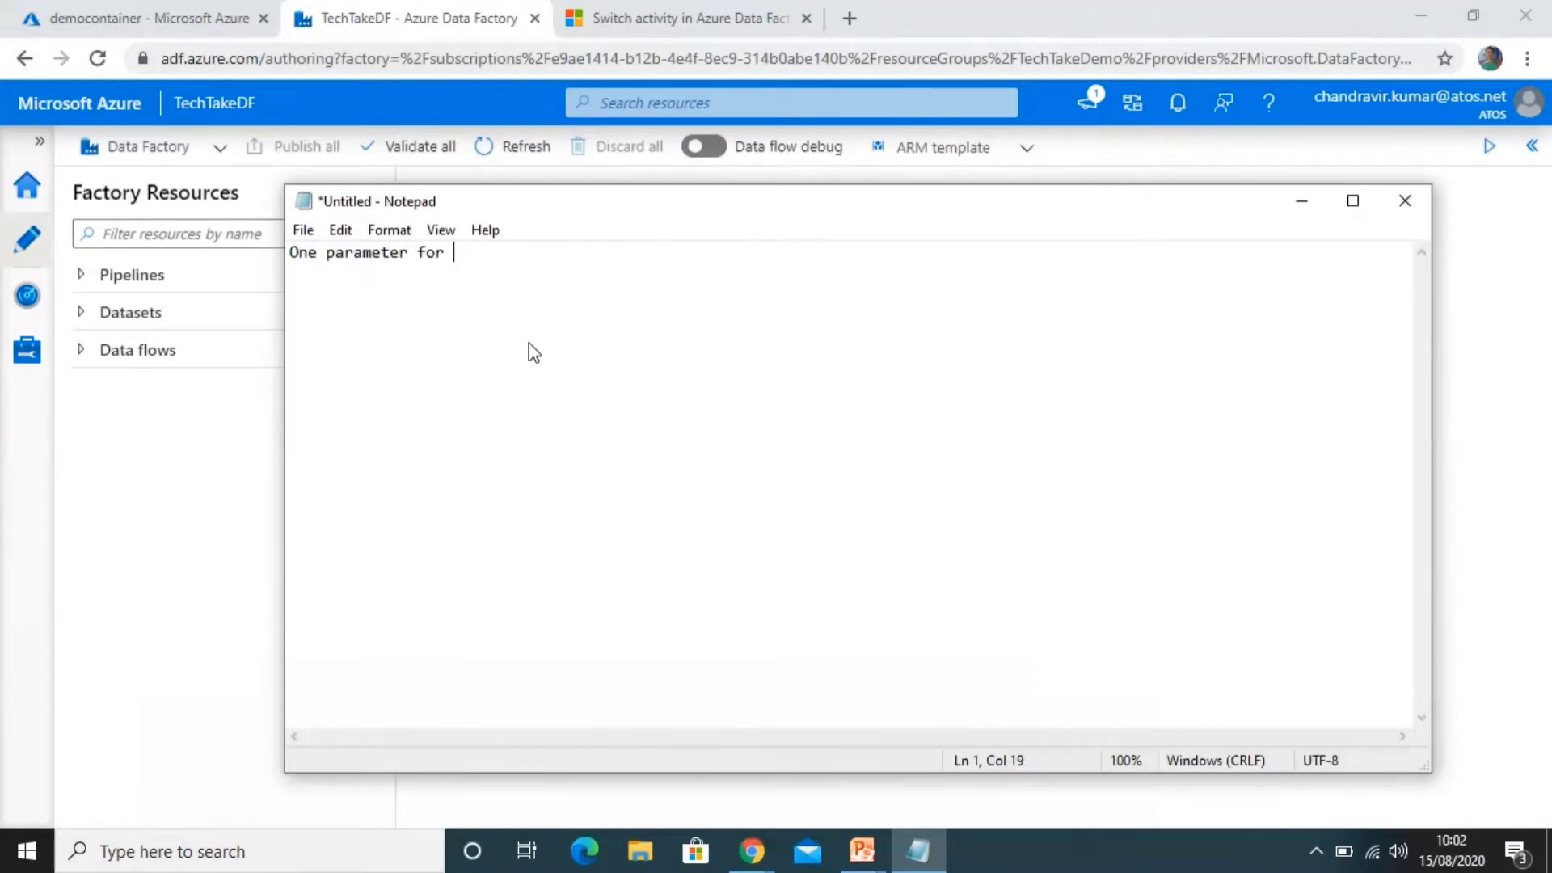
type("Foldername")
key("Return")
Write the second line "Case 1- copy file from table to Output1 folder when parameter = output1".
type("Case ")
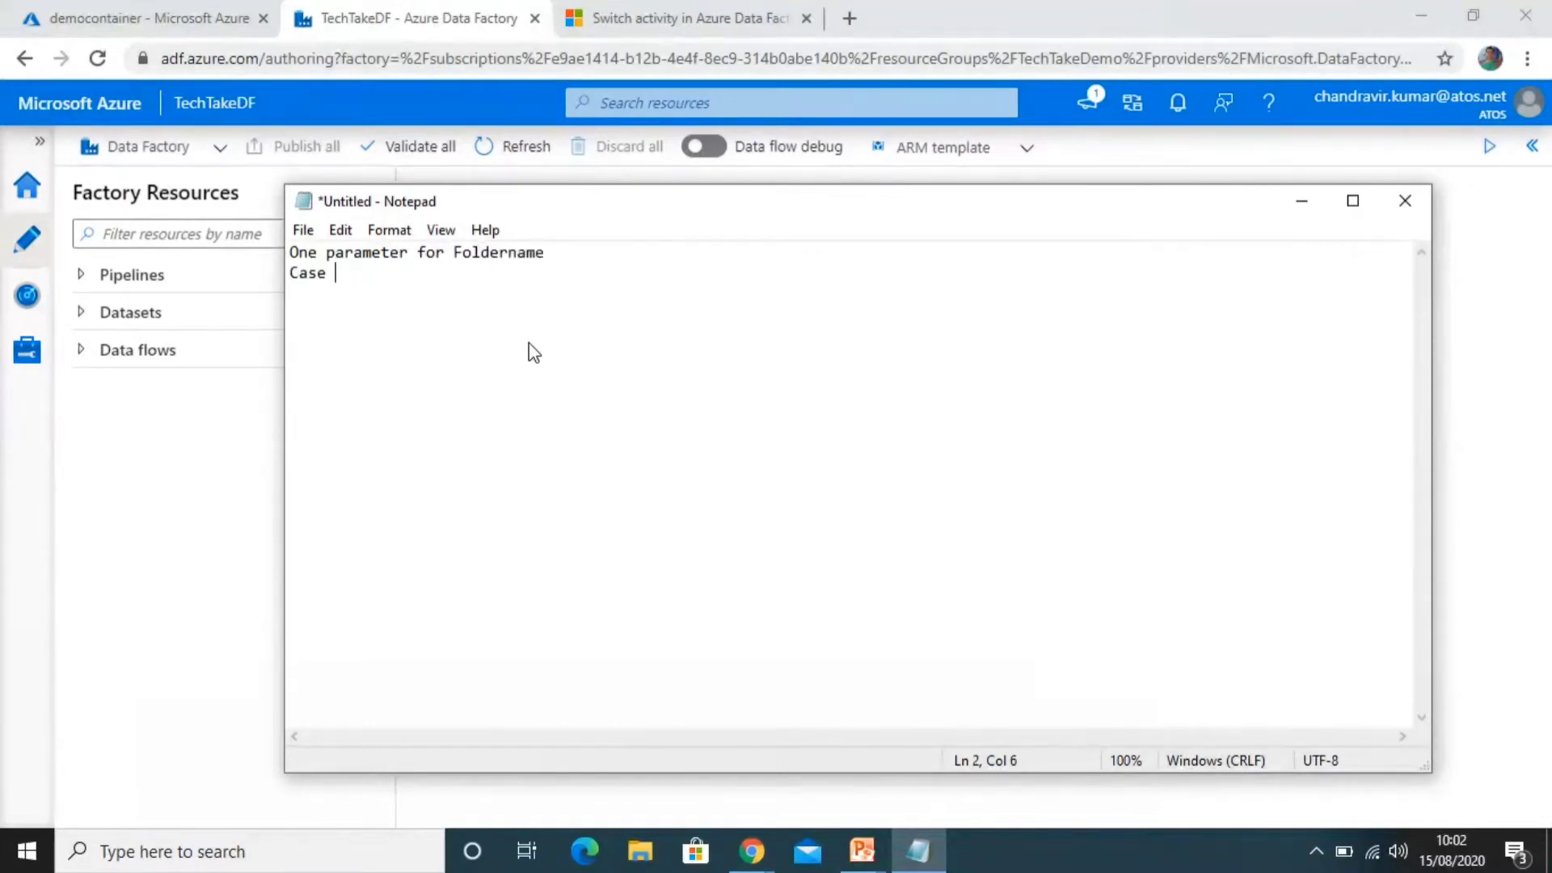
type("1- copy file from")
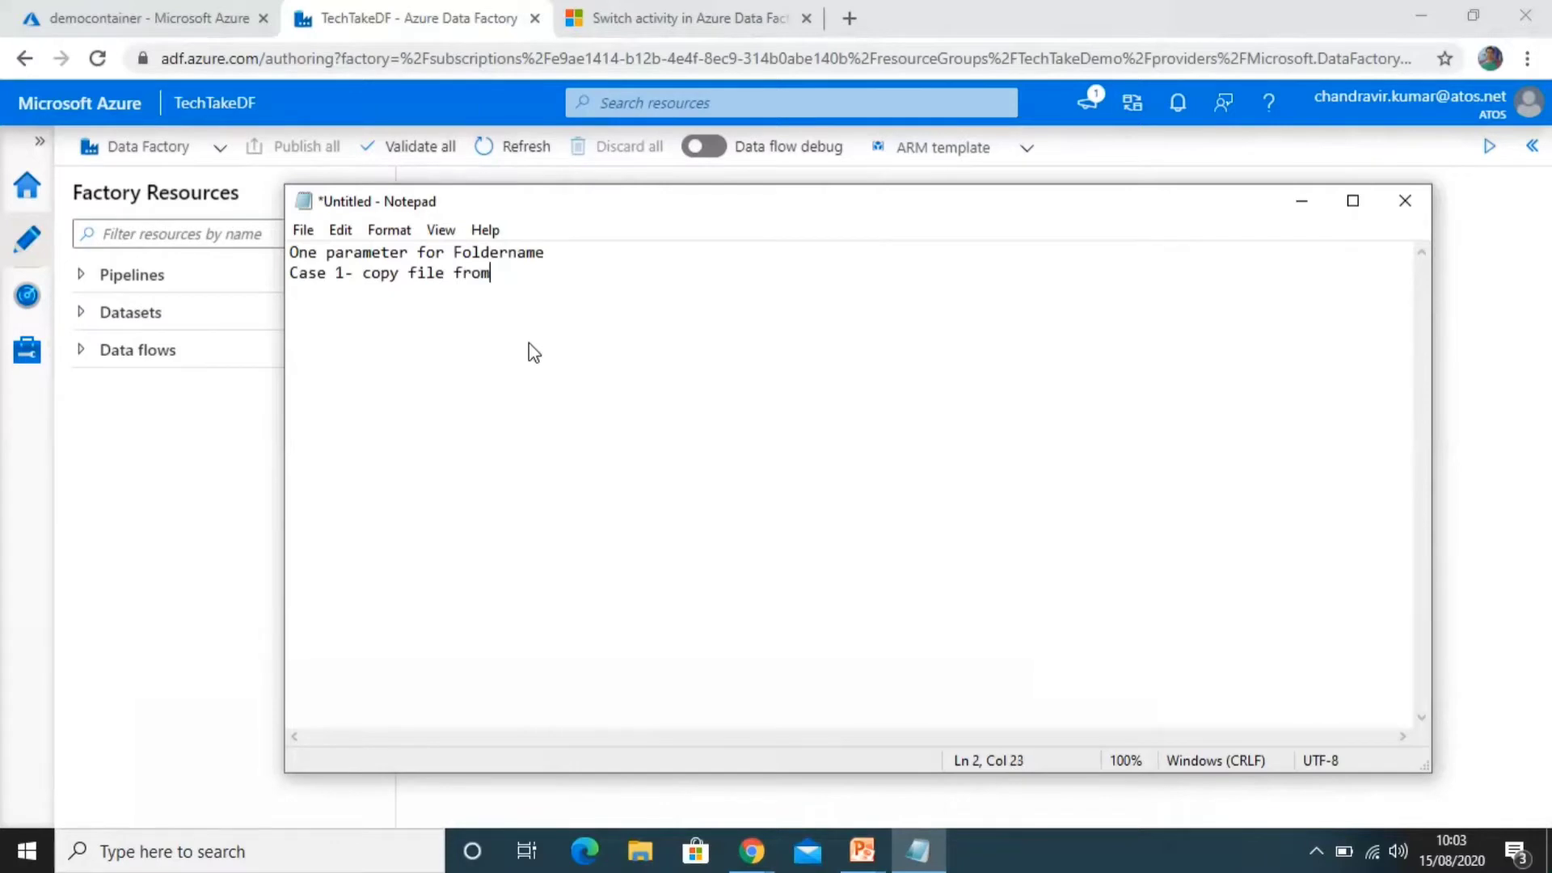
type(" table to Output1 fi")
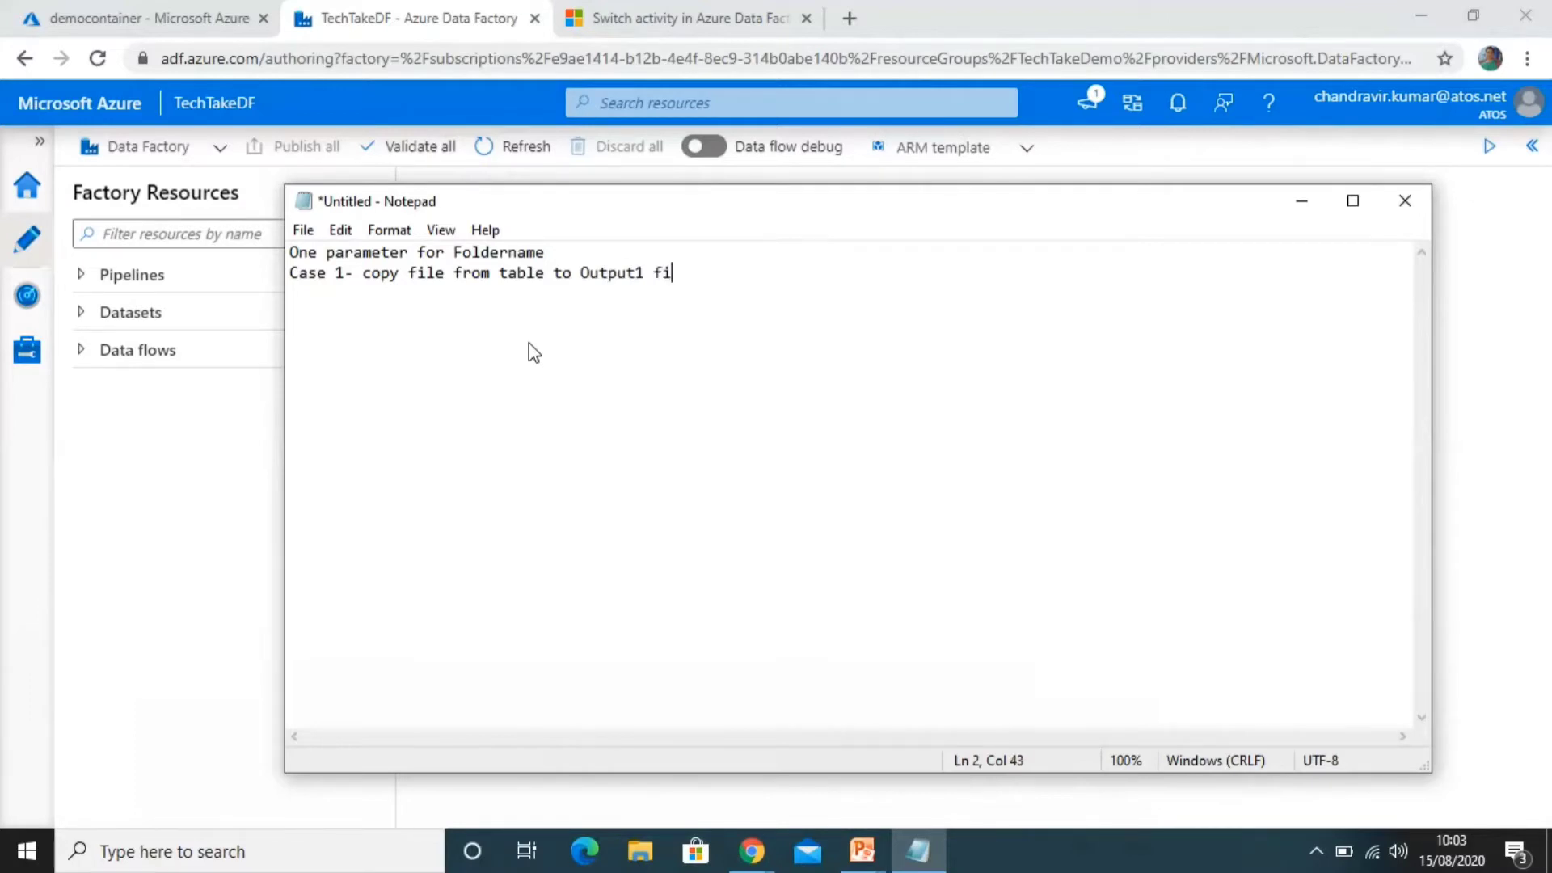
key("BackSpace")
type("older when parameter ")
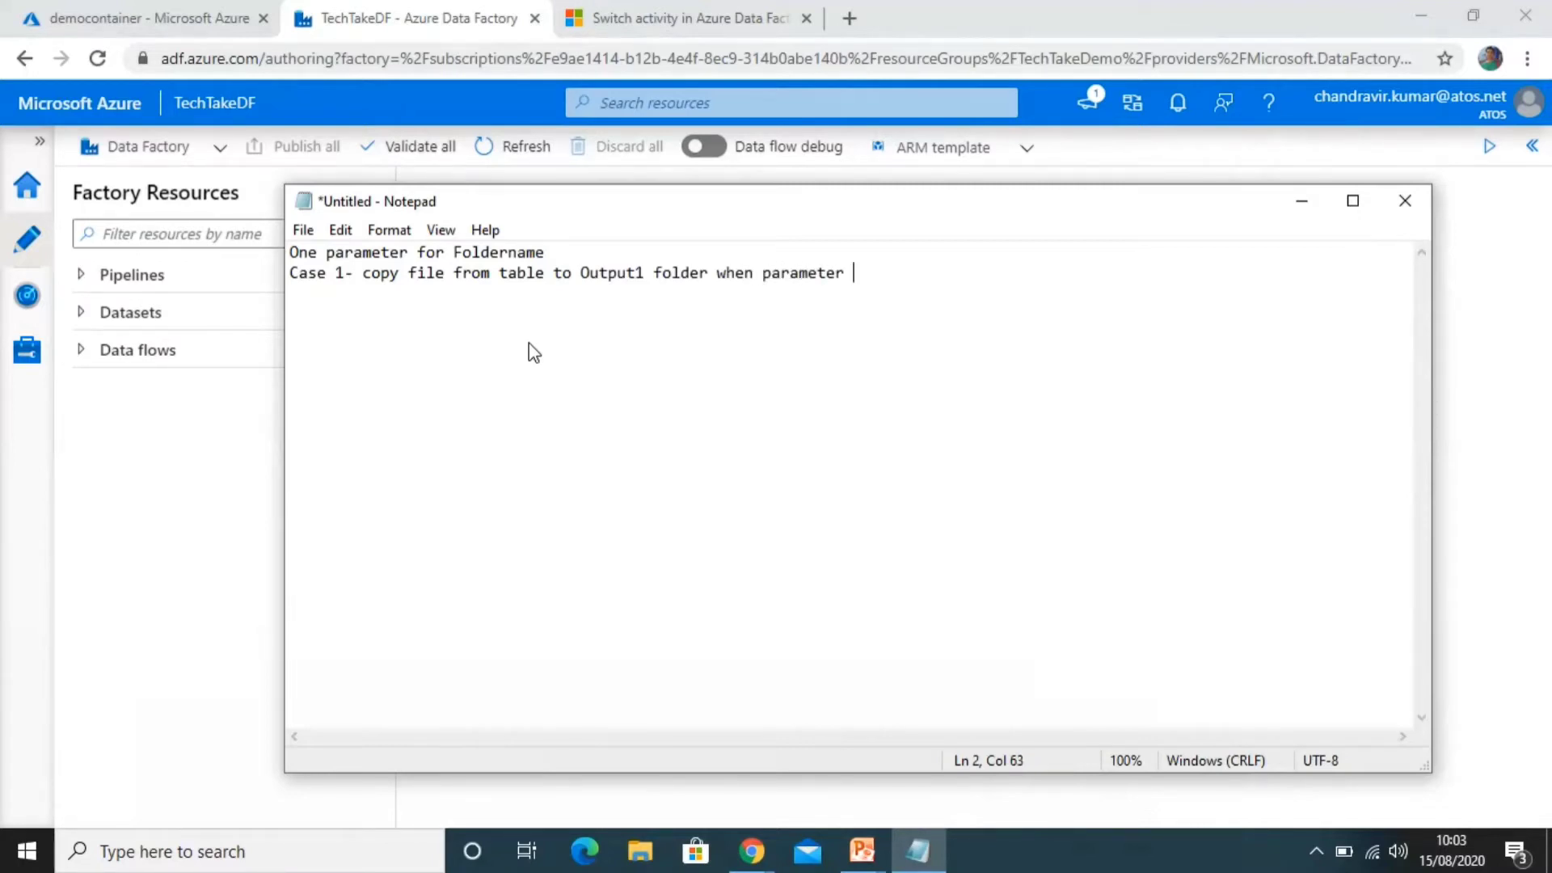
type("= outpute")
key("BackSpace")
type("1")
Duplicate the Case 1 line onto a new line directly below it.
key("ctrl+shift+Left")
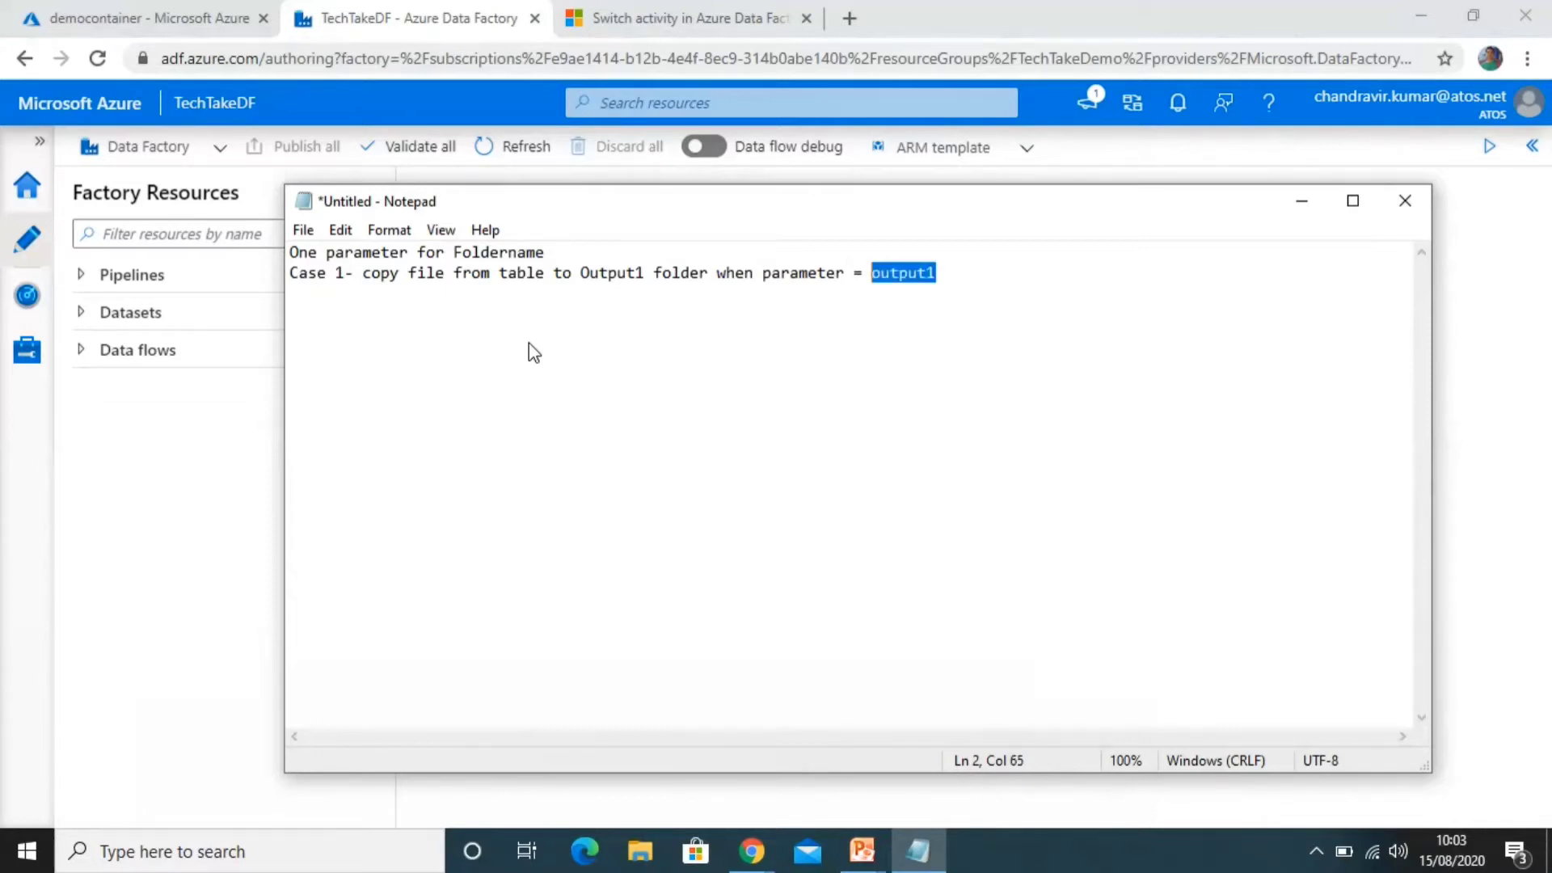
key("shift+Home")
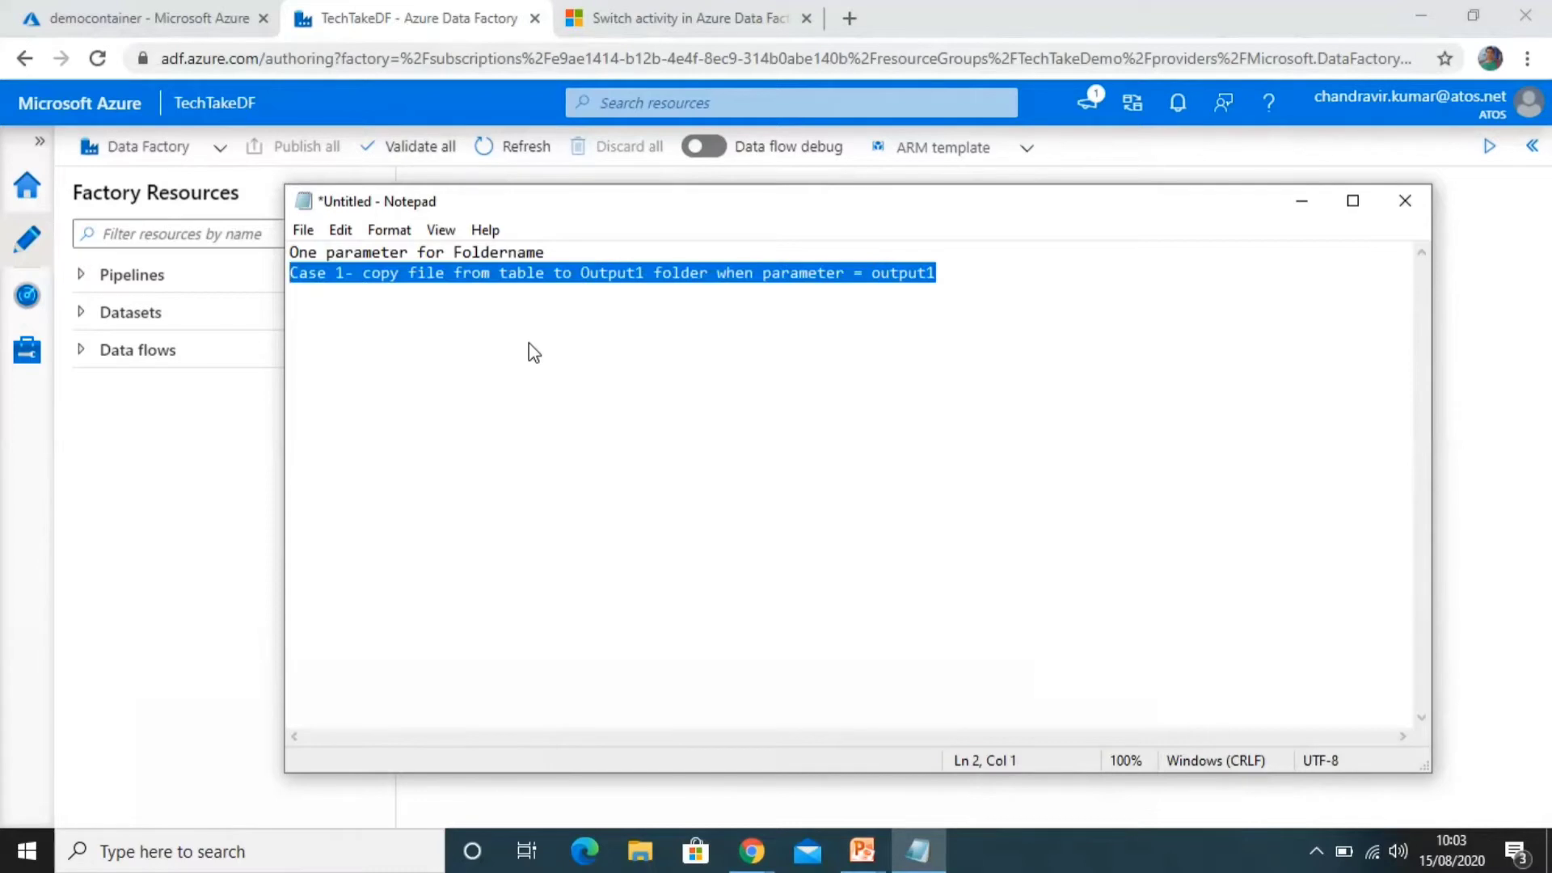
key("ctrl+c")
key("End")
key("ctrl+v")
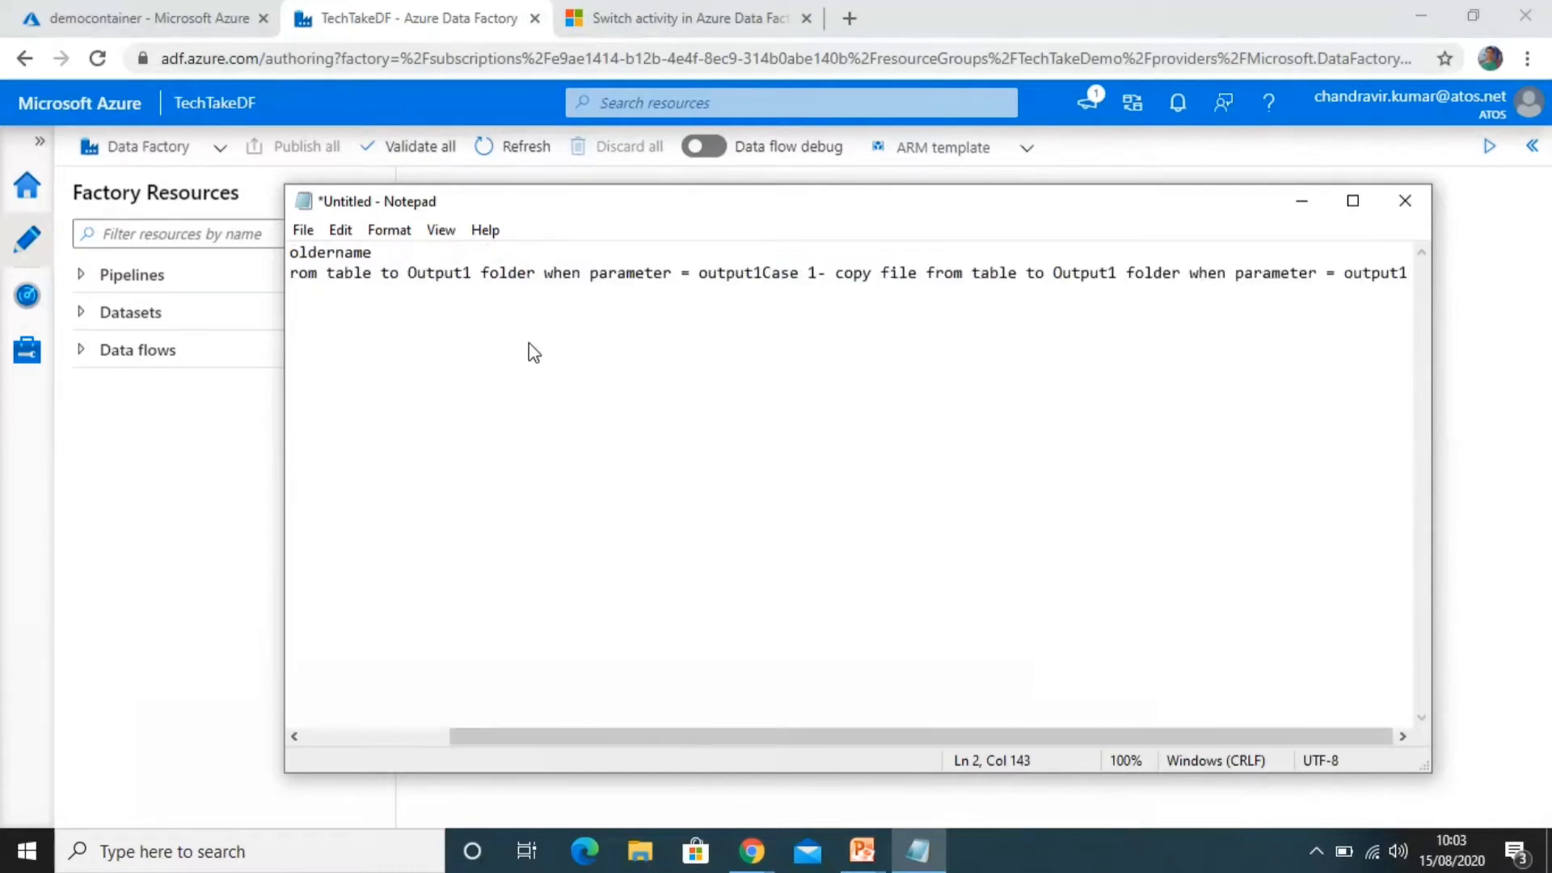
left_click(764, 270)
key("Return")
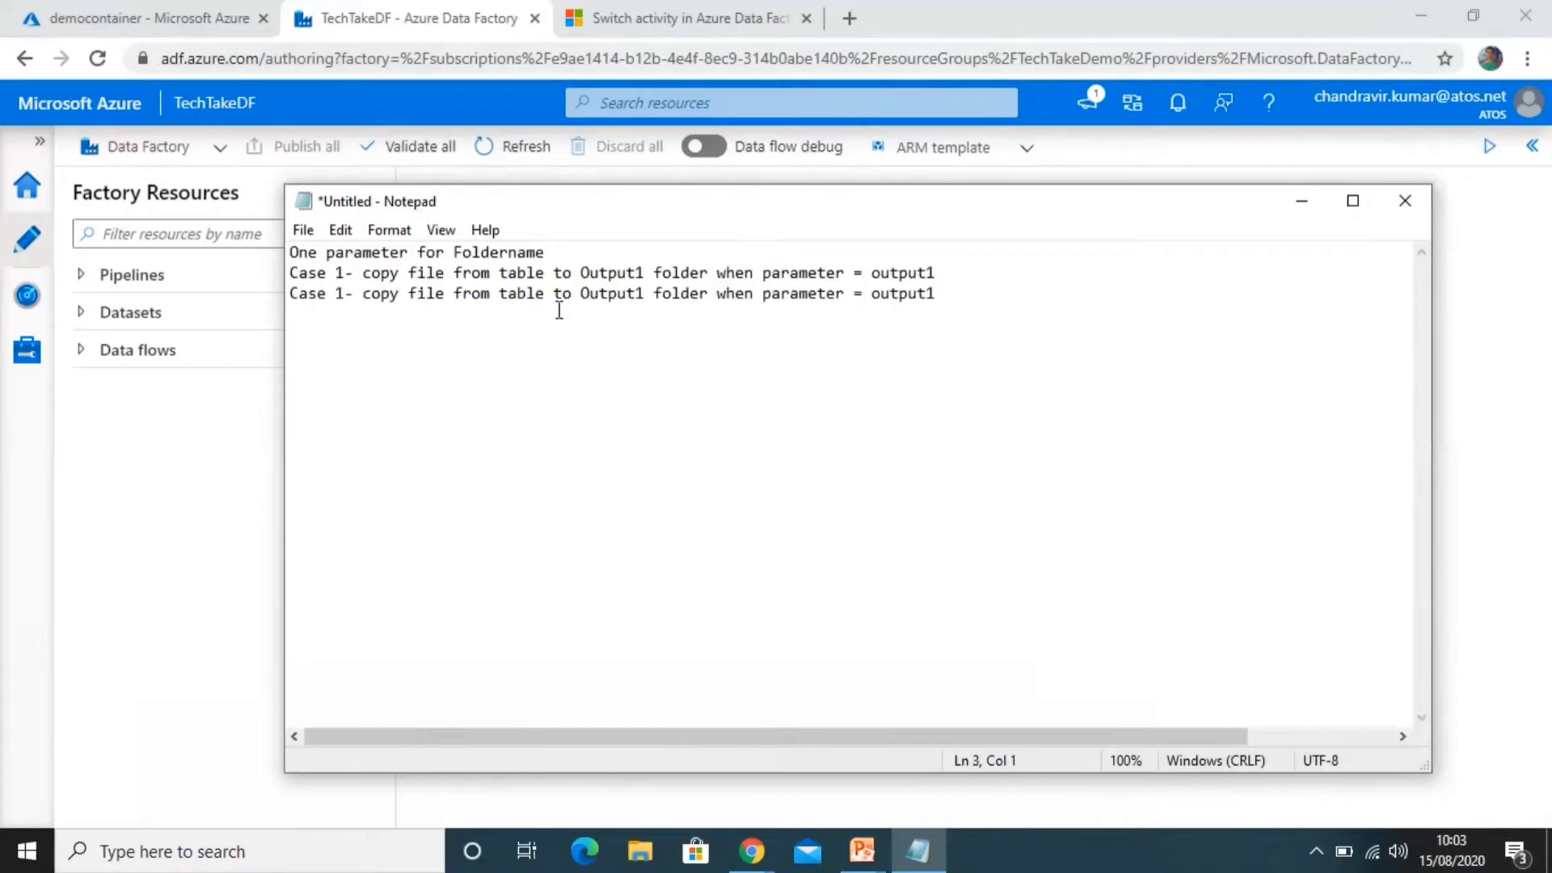
Change the duplicated line to Case 2 with Output2 folder and parameter = output2, and minimize Notepad.
left_click(346, 294)
key("BackSpace")
type("2")
left_click(641, 300)
key("BackSpace")
type("2")
left_click(956, 302)
key("BackSpace")
type("2")
left_click(1300, 207)
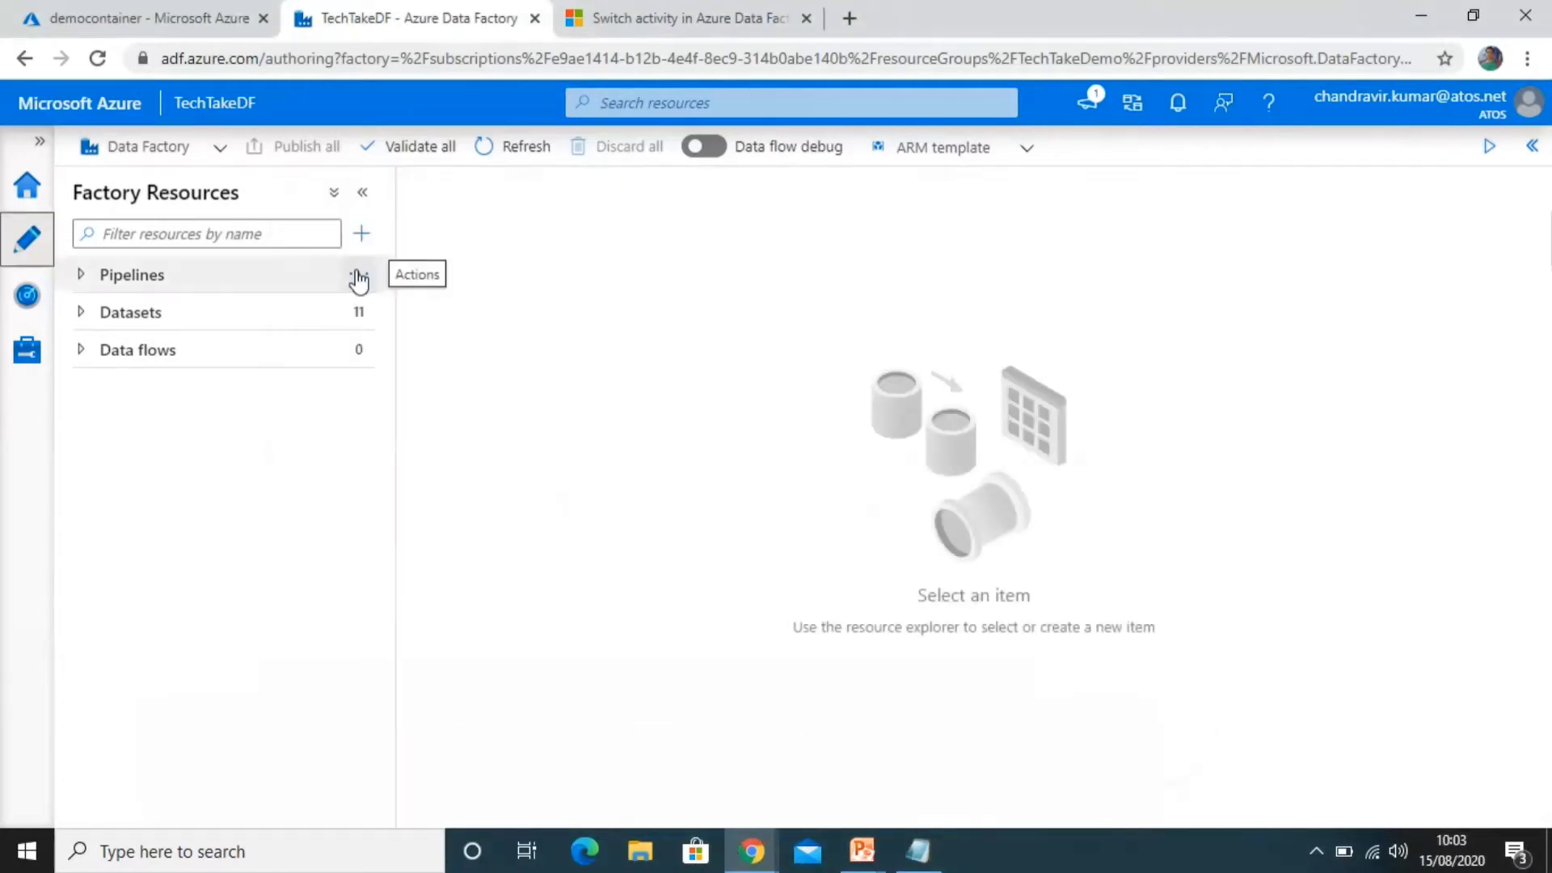
Create a new pipeline in the data factory and hide its properties pane.
left_click(356, 275)
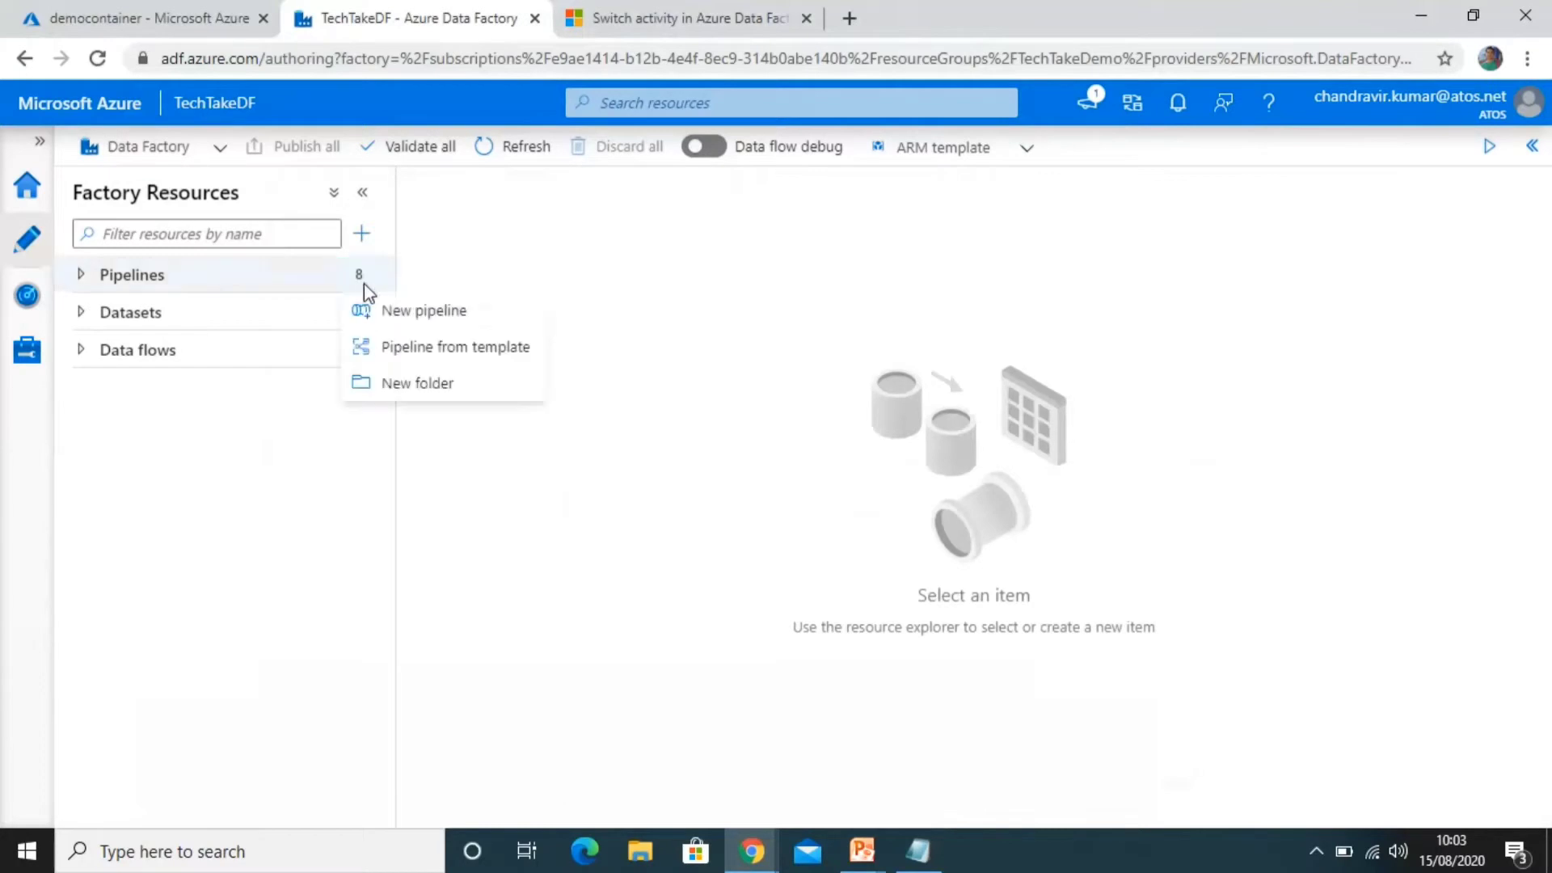
left_click(388, 320)
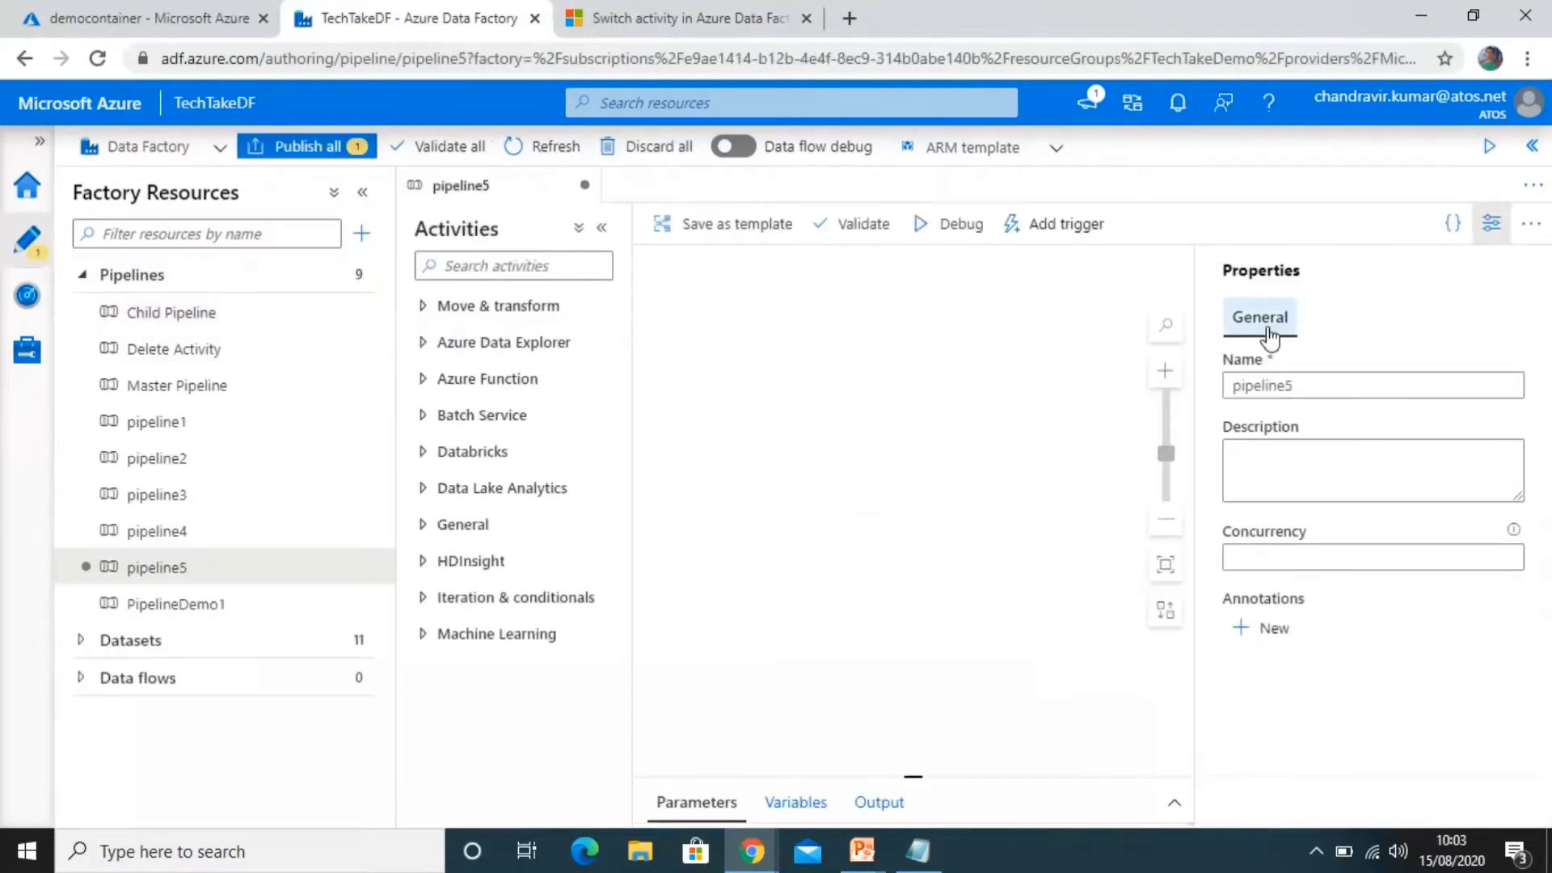
left_click(1492, 224)
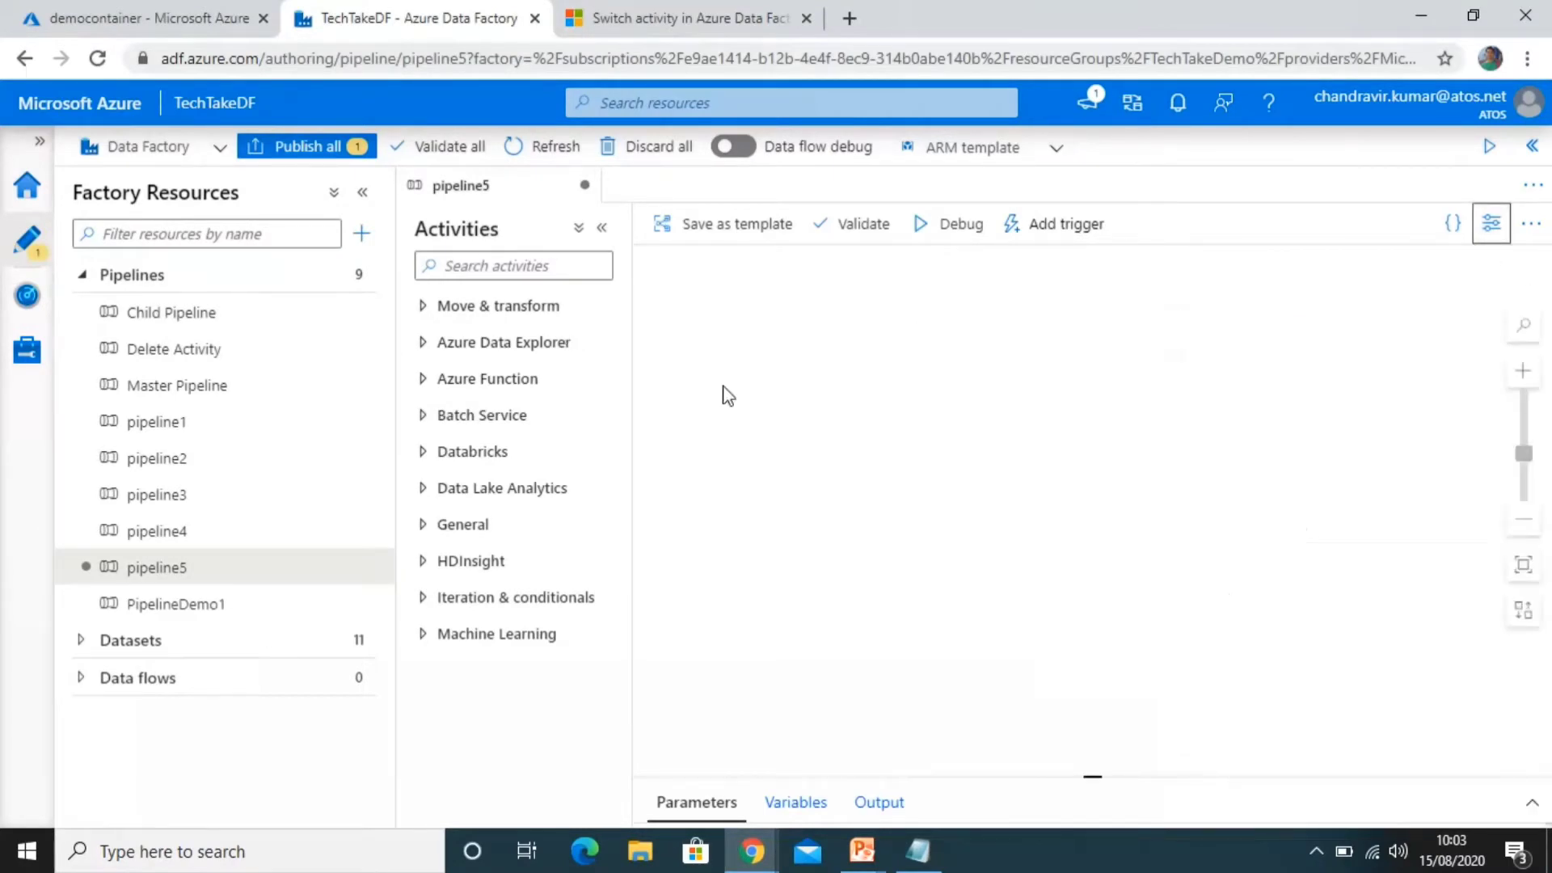
Add a String parameter named FolderName to the new pipeline, leaving its default value empty.
left_click(793, 805)
left_click(694, 515)
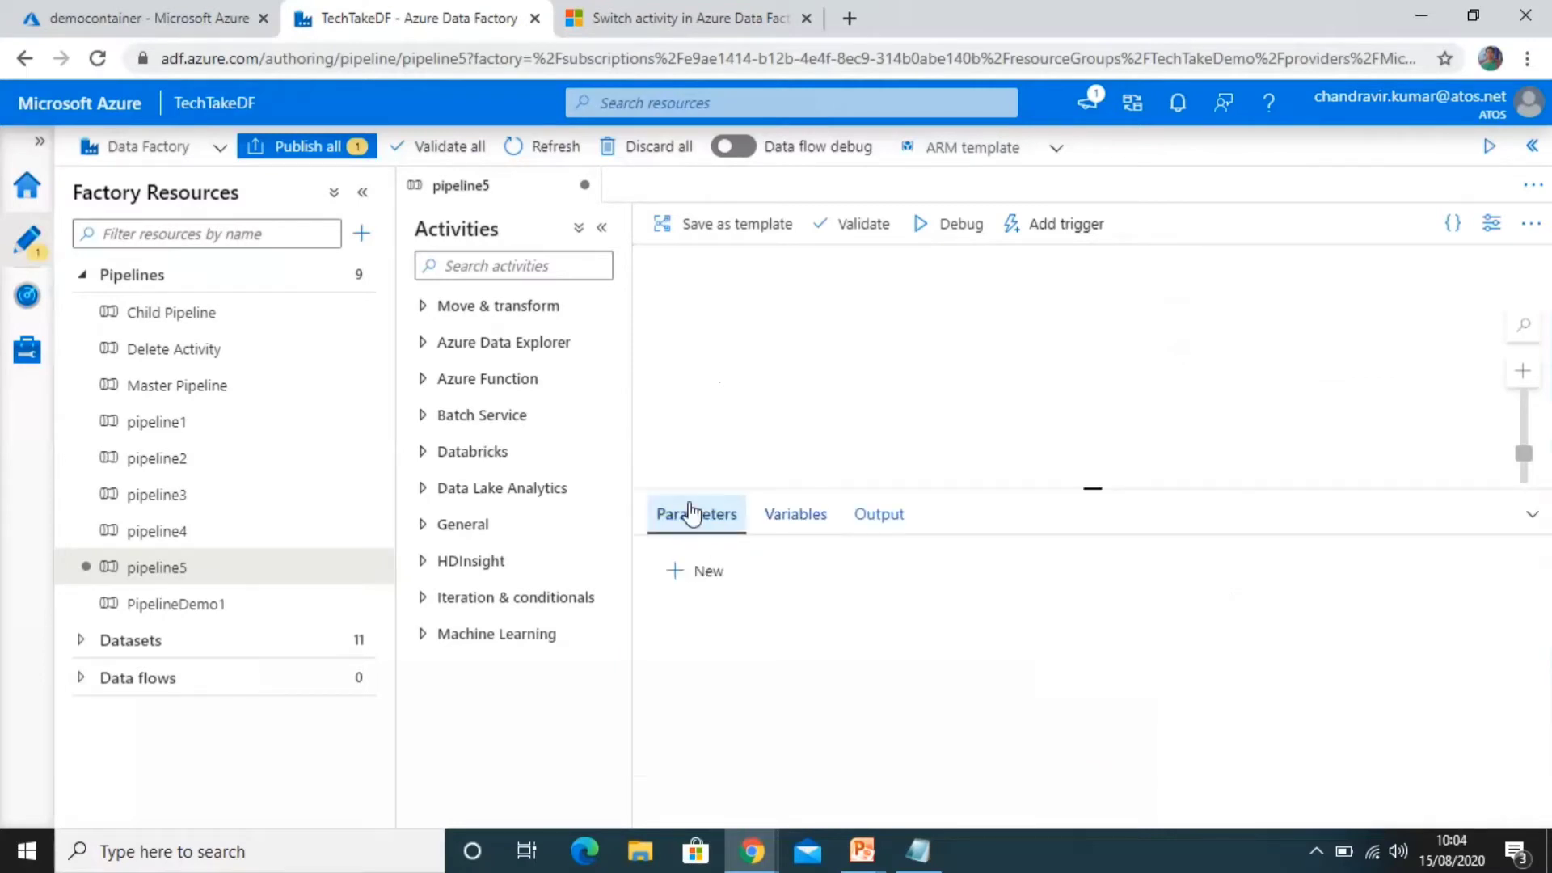
left_click(703, 576)
type("Fold")
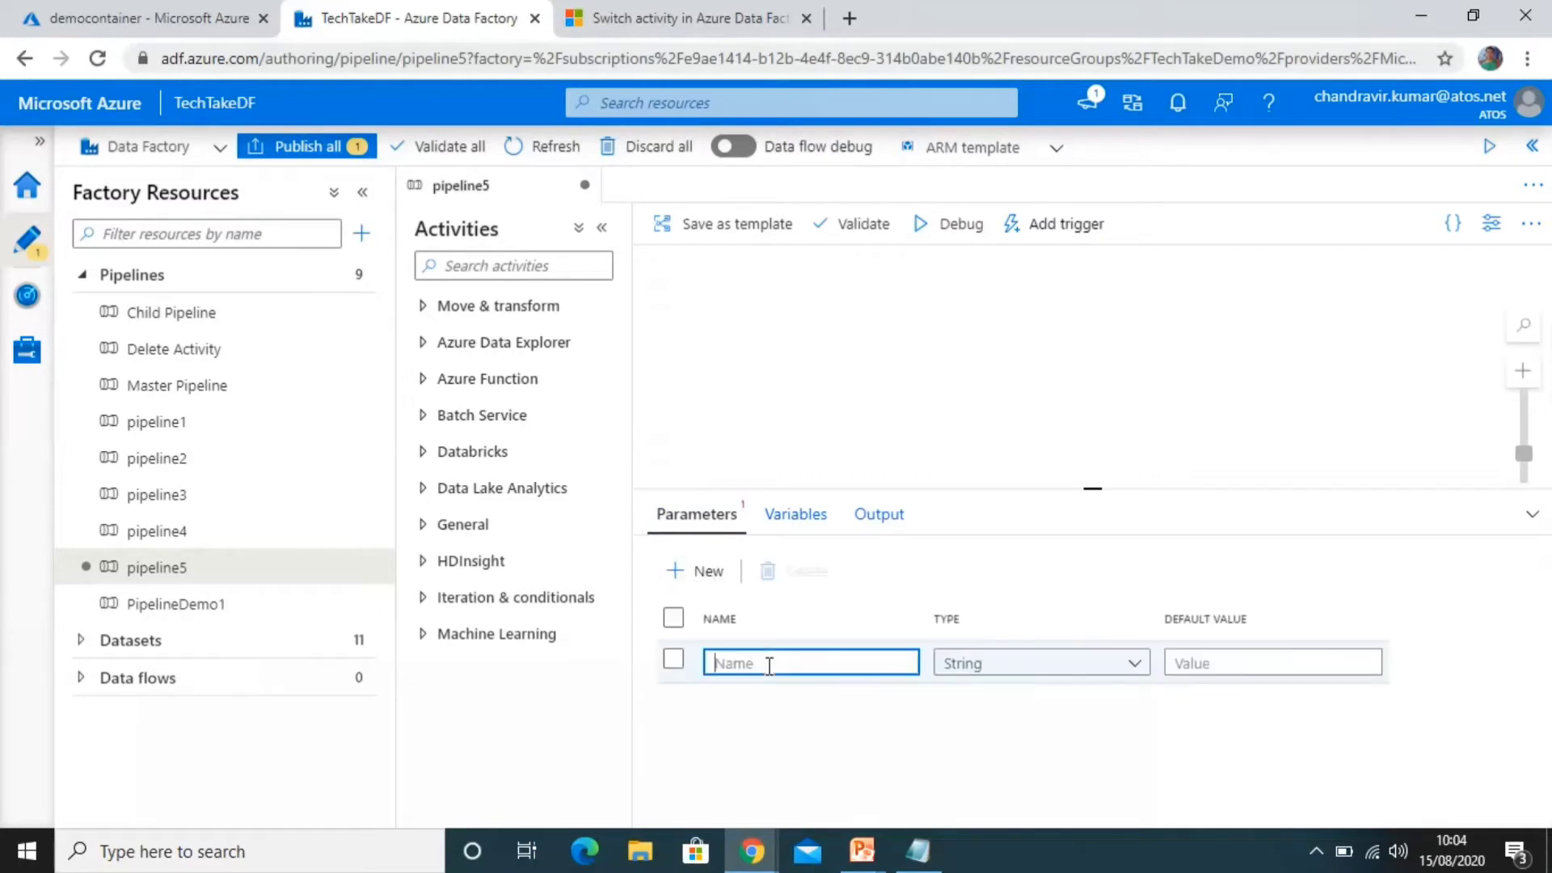
type("erName")
left_click(1211, 663)
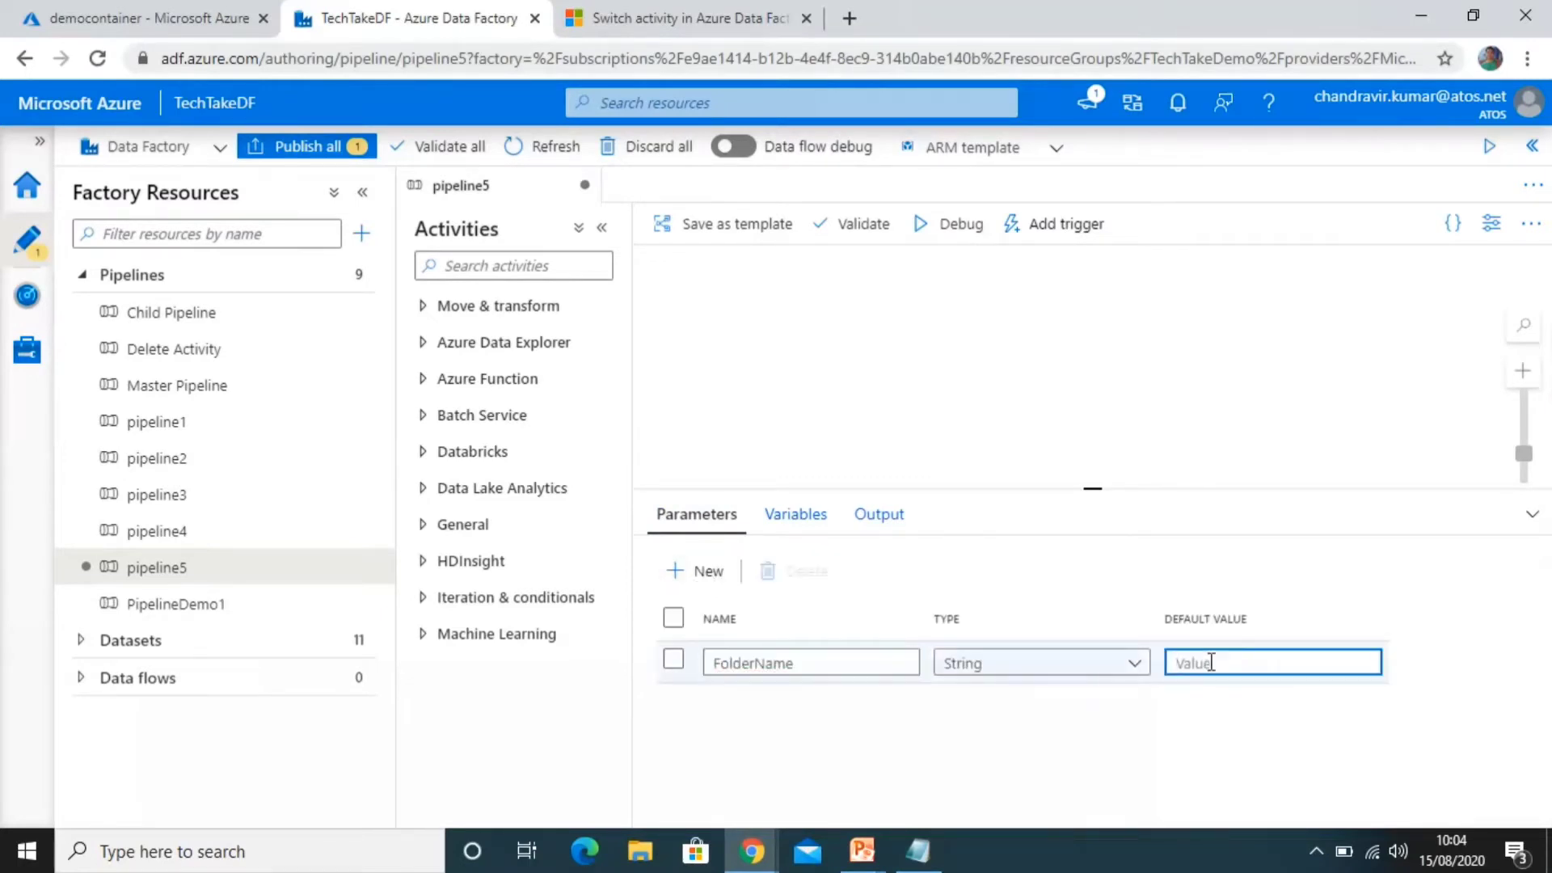
left_click(976, 409)
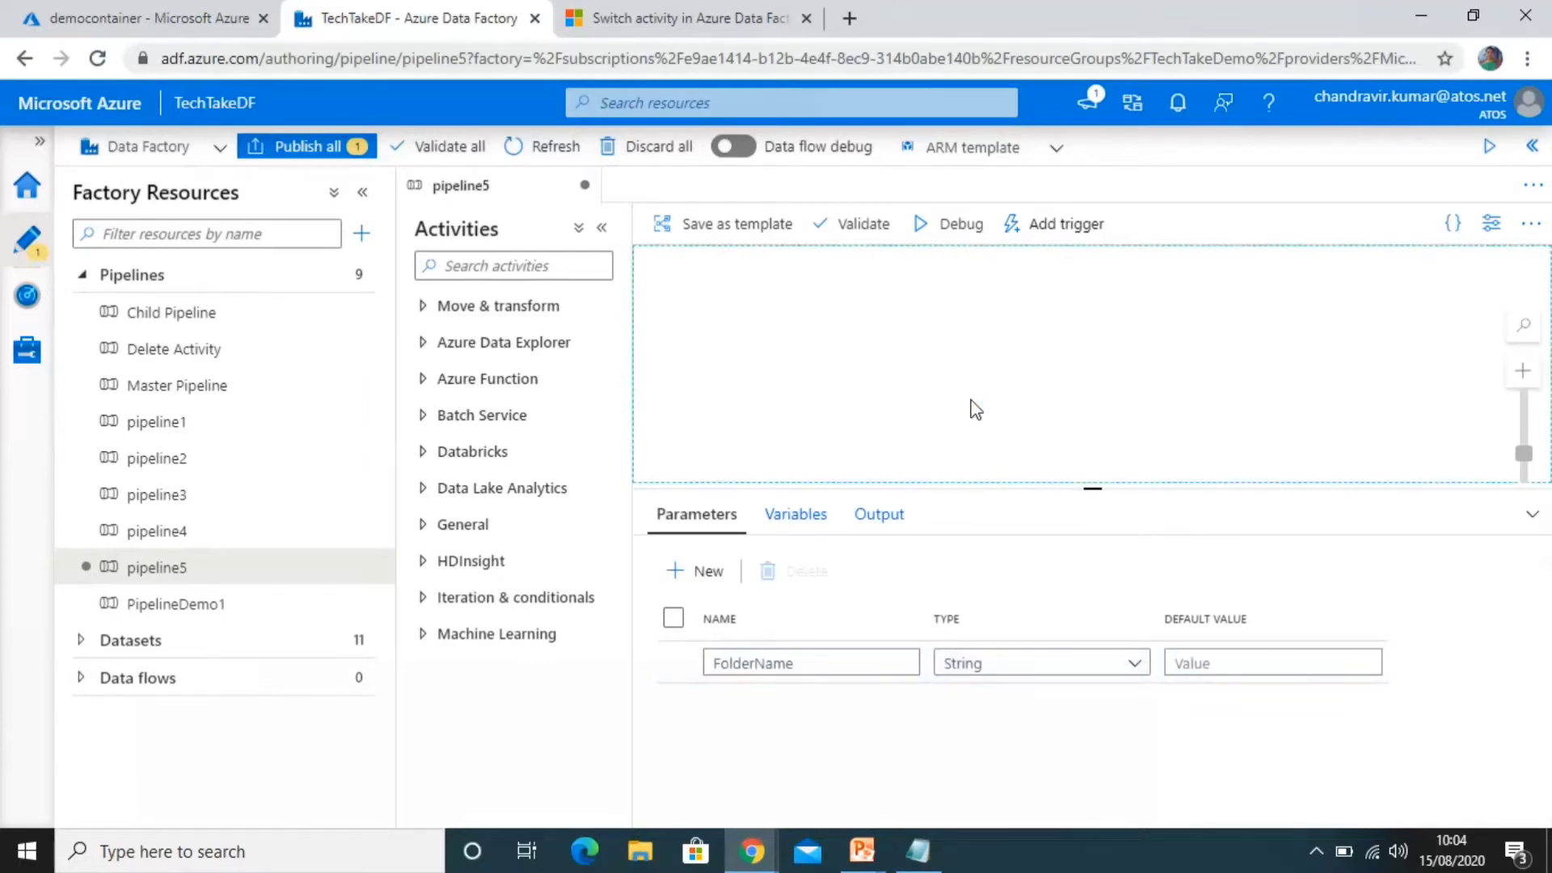
left_click(498, 265)
type("copy")
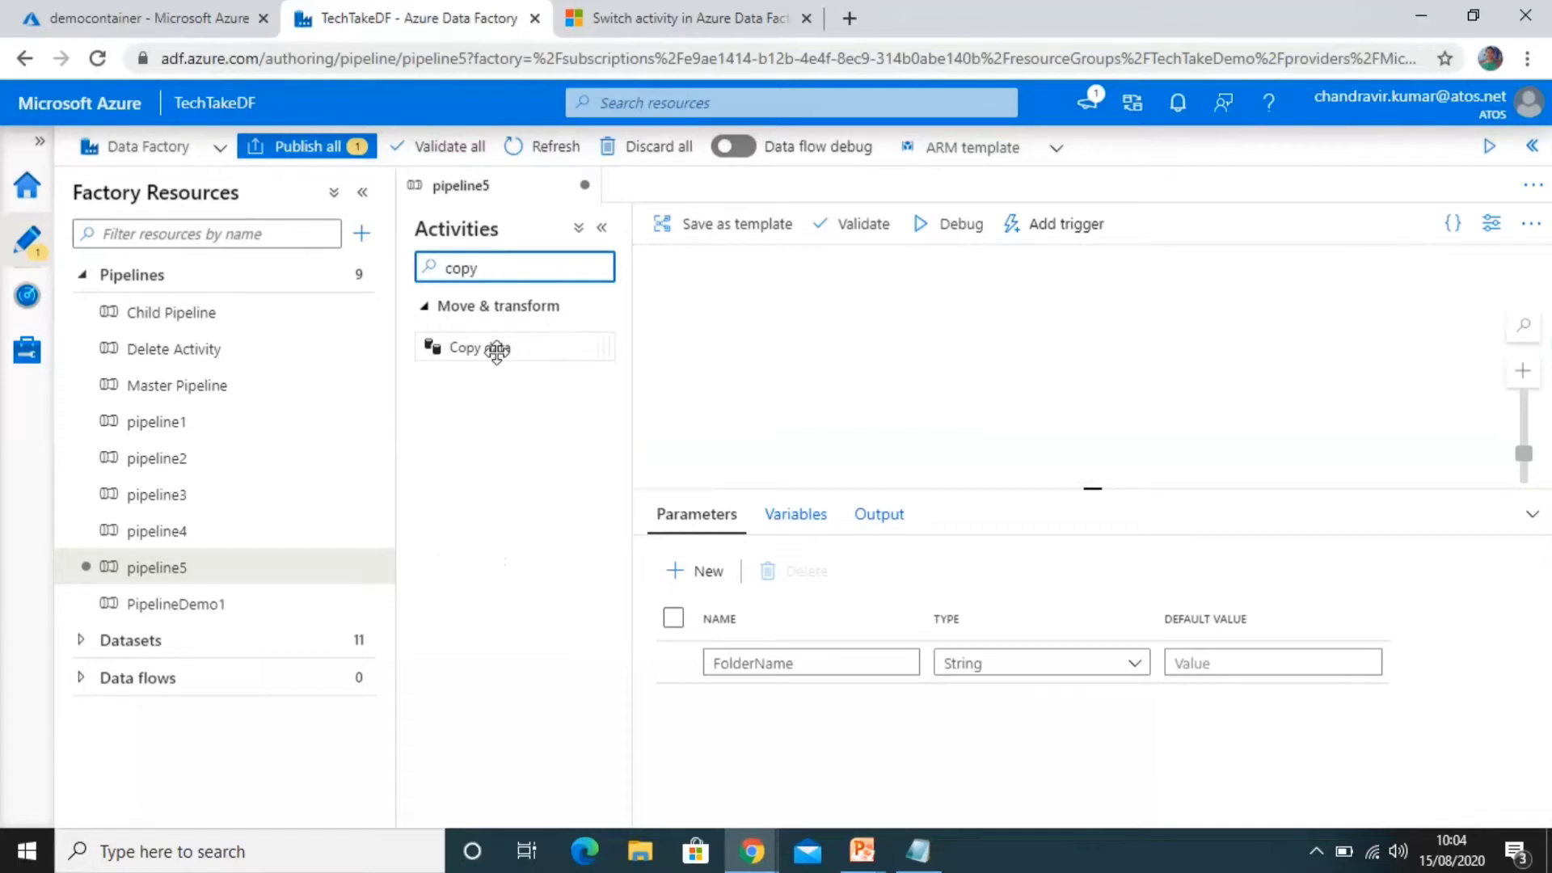
left_click_drag(497, 351, 1009, 346)
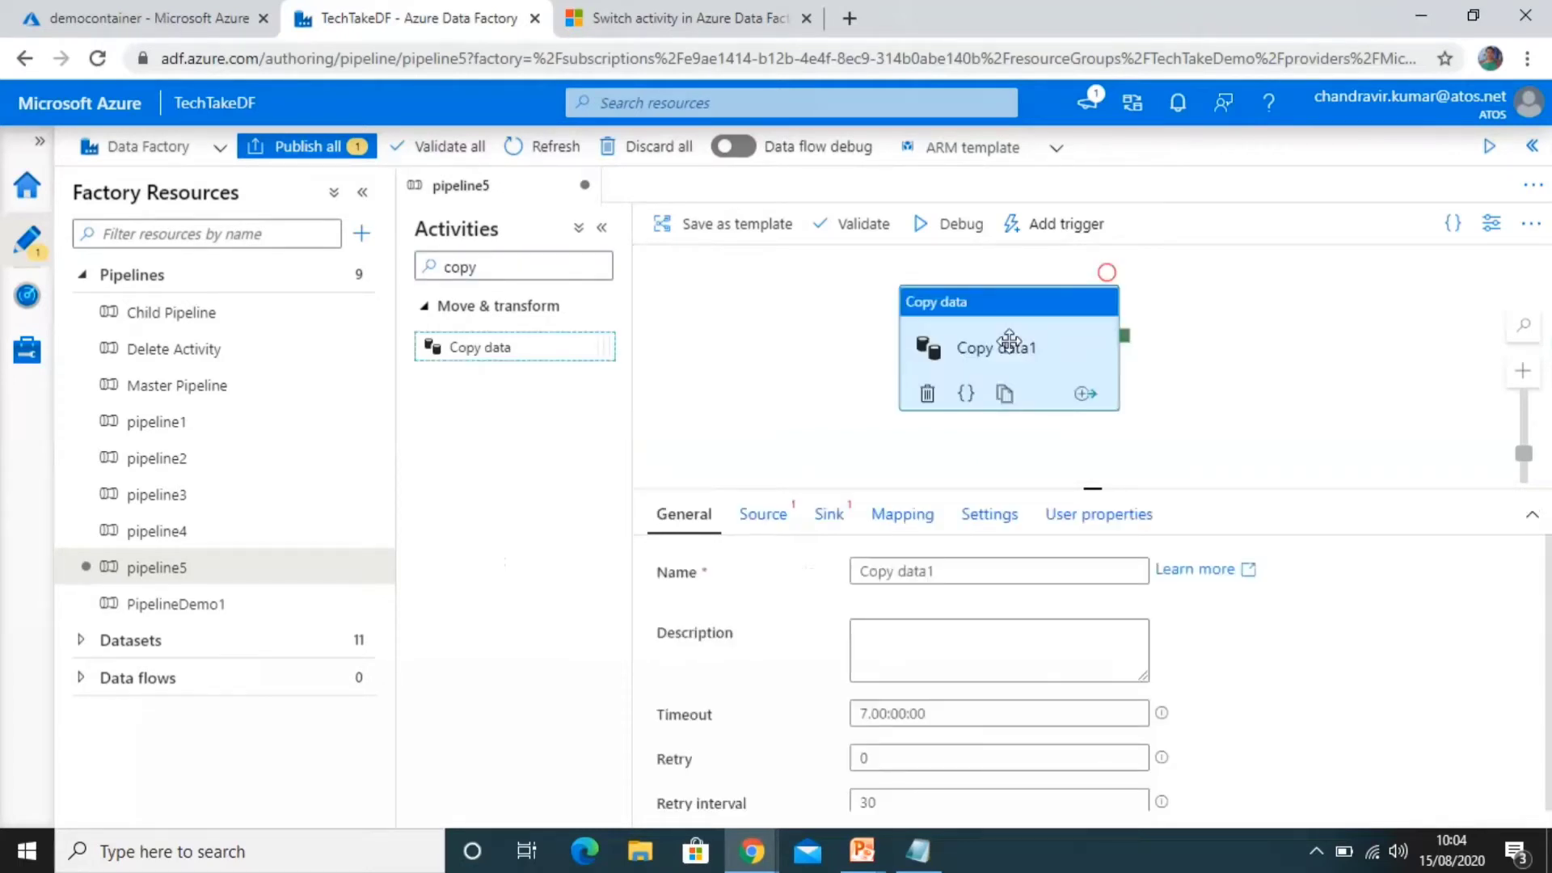
left_click(977, 336)
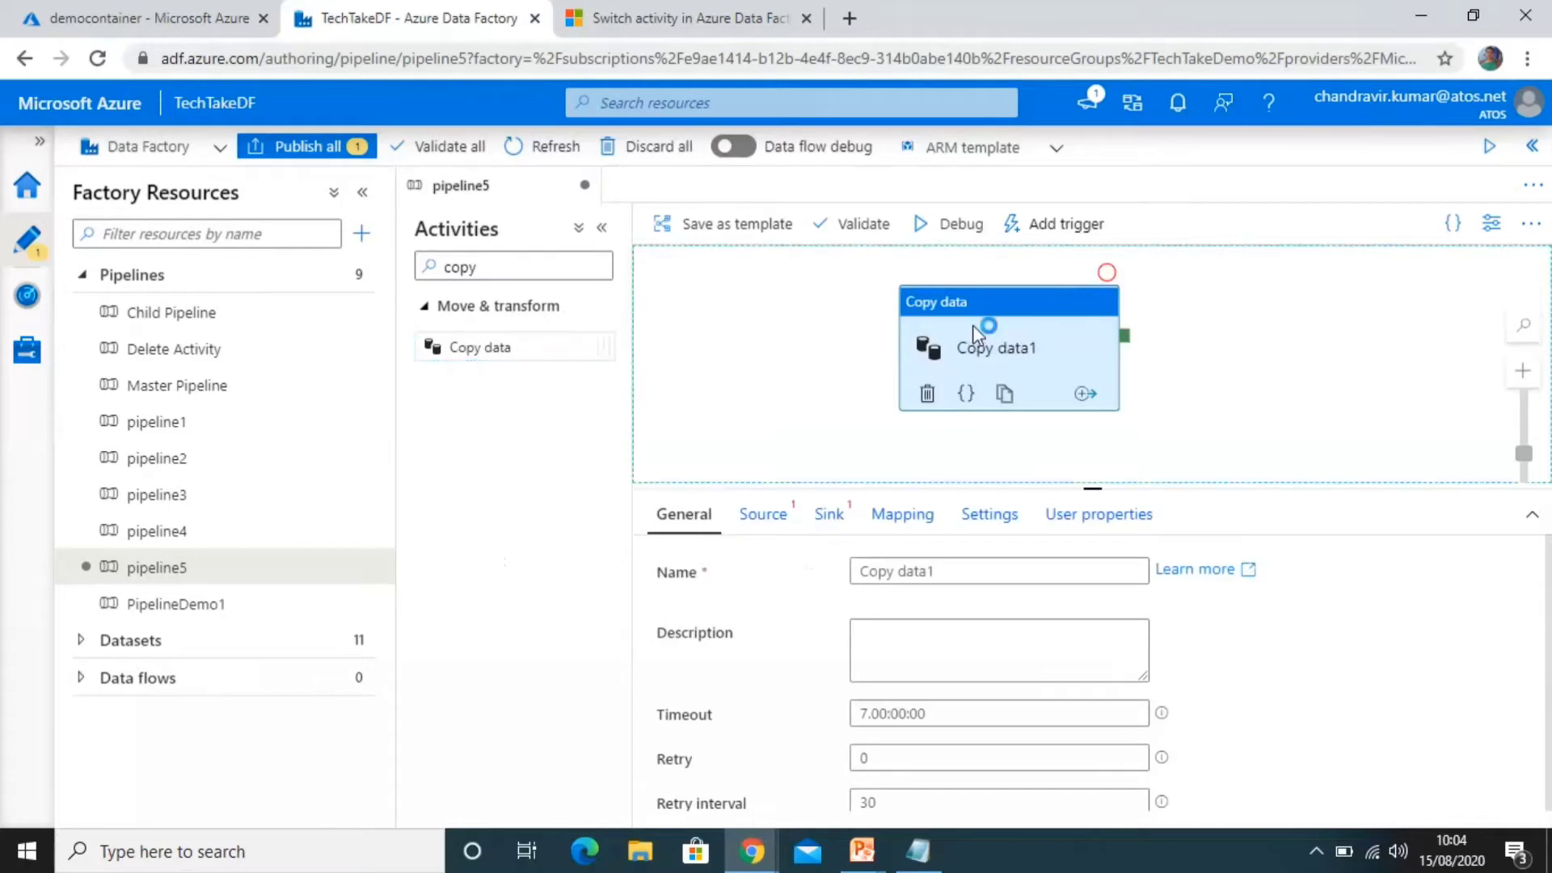
key("Delete")
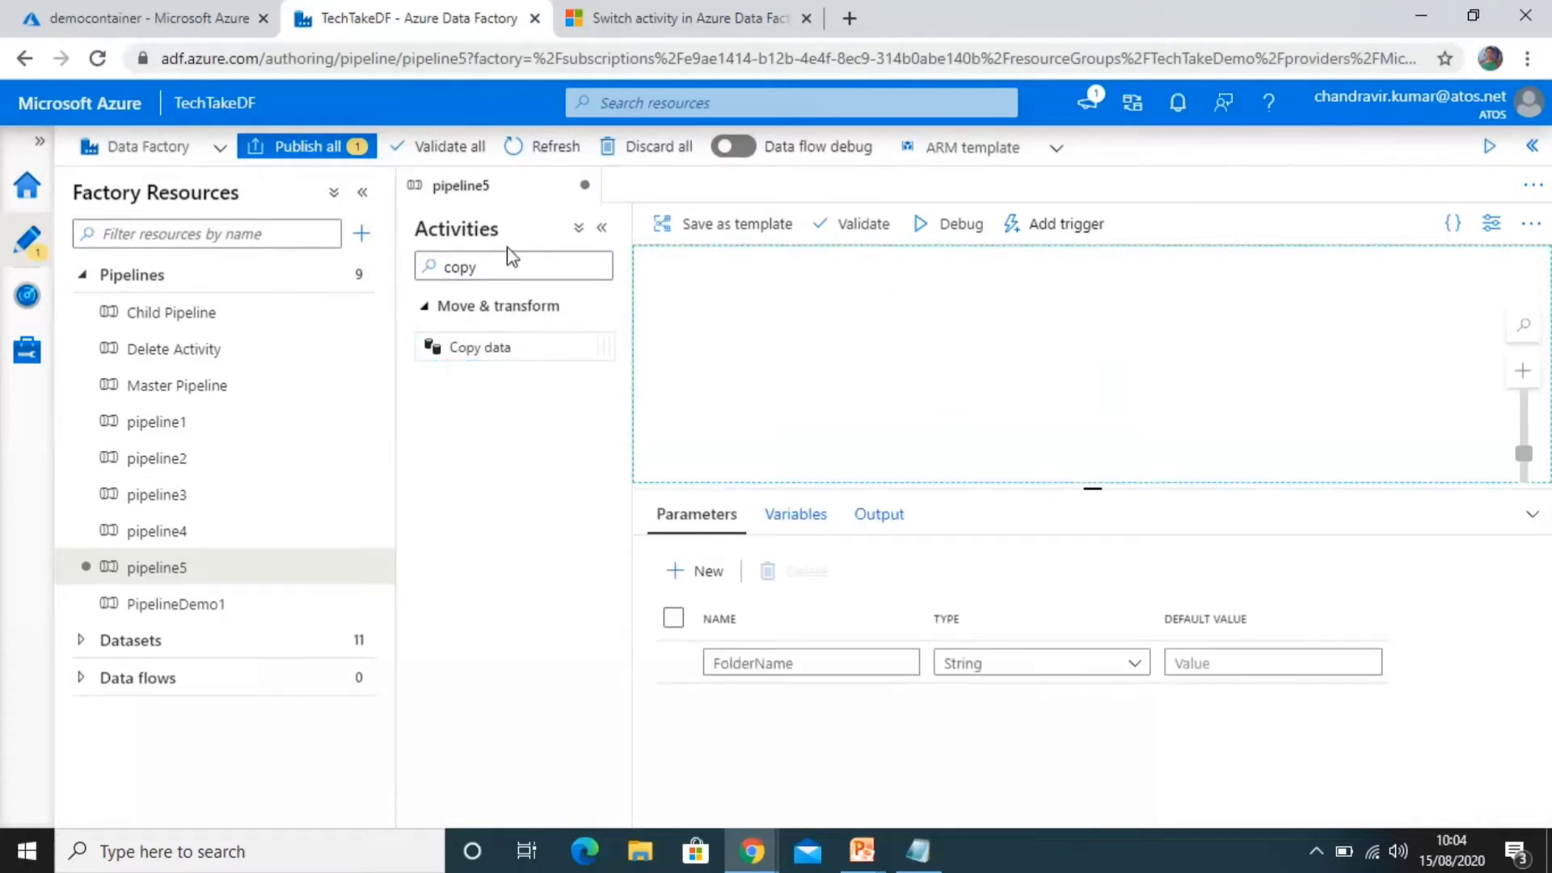
Add a Switch activity to the pipeline canvas and name it Switch Activity.
double_click(431, 267)
type("swit")
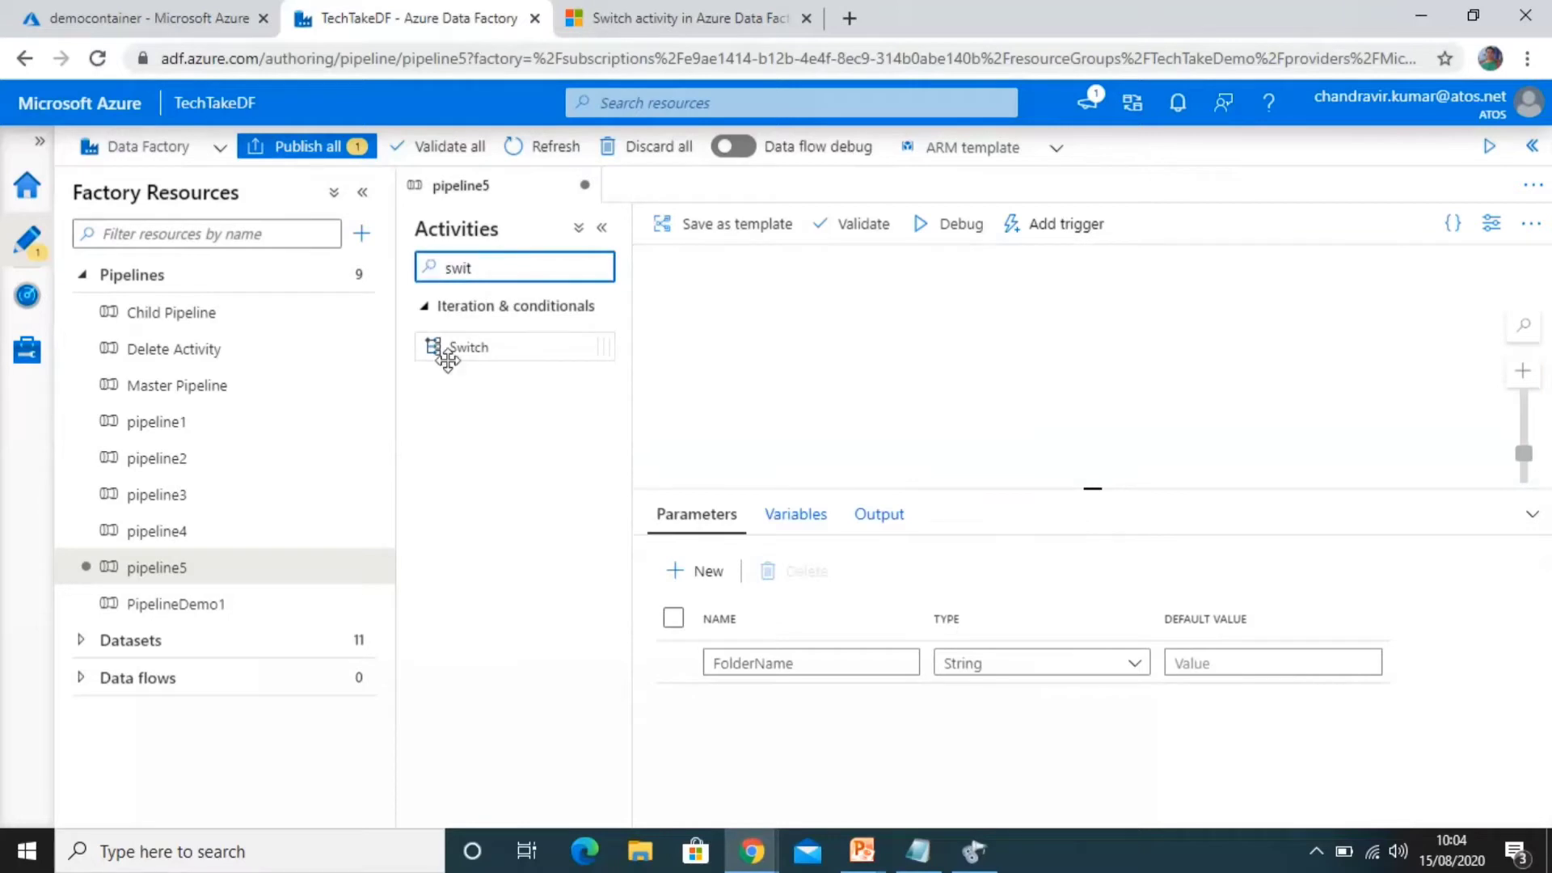
left_click_drag(447, 360, 903, 315)
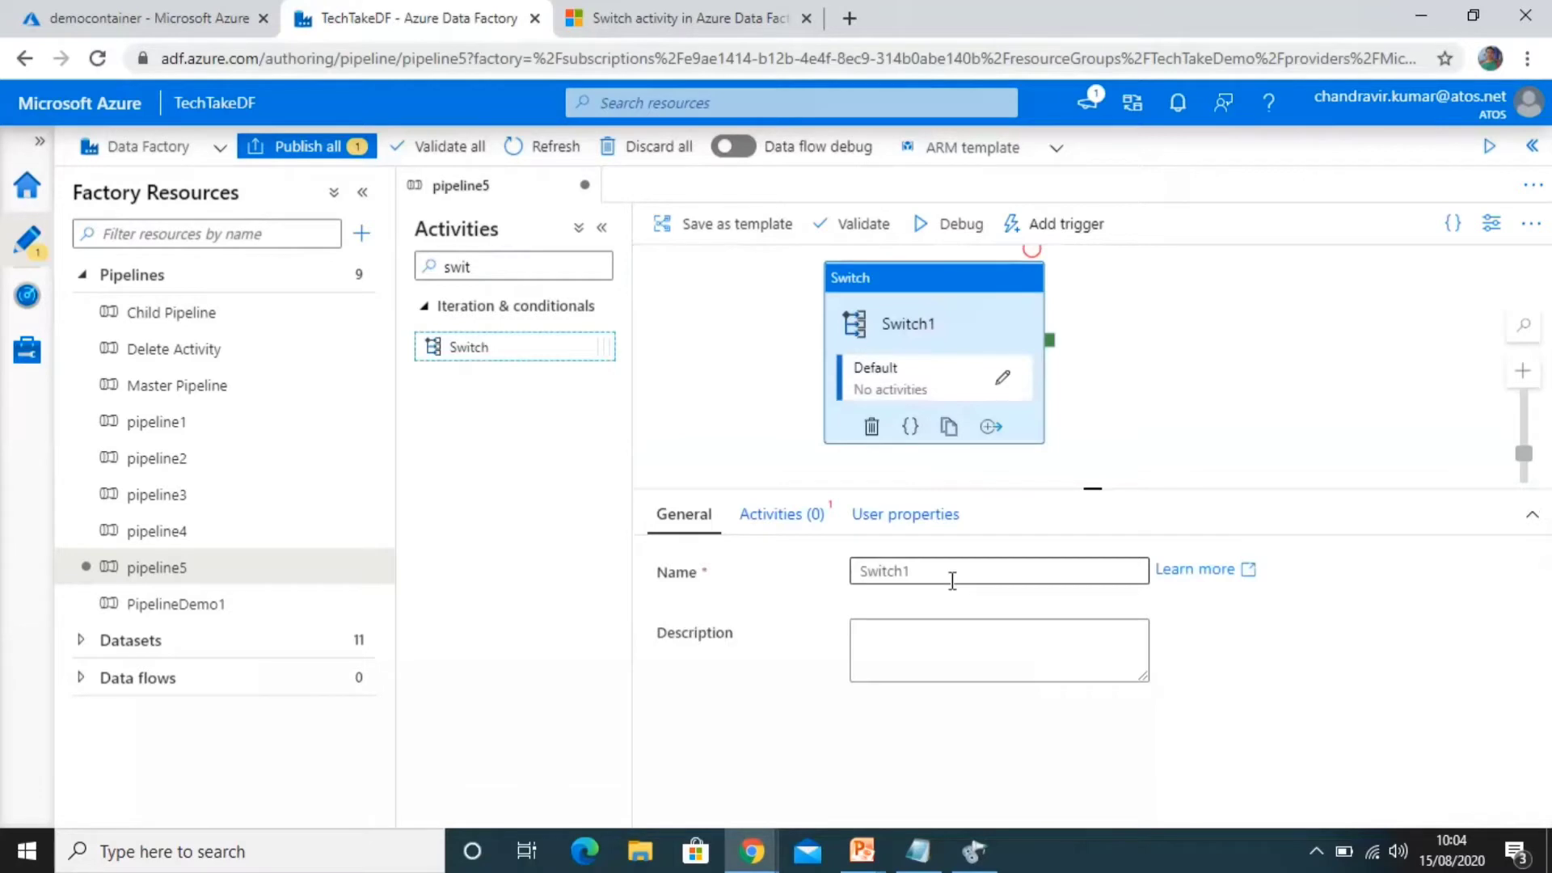
double_click(928, 573)
type("Switch")
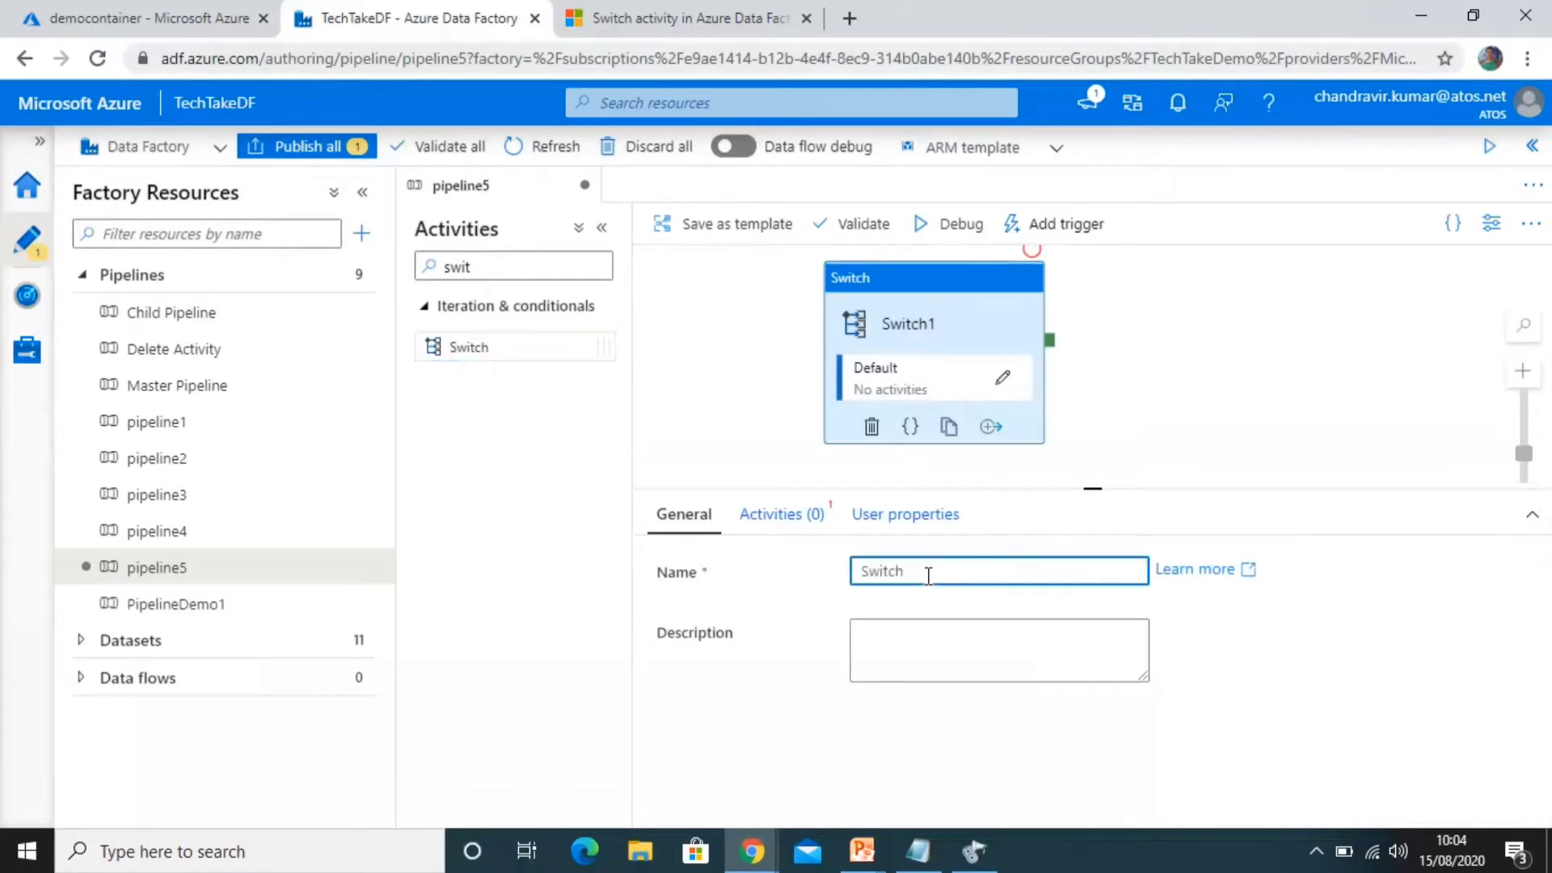
type(" Activity")
left_click(789, 524)
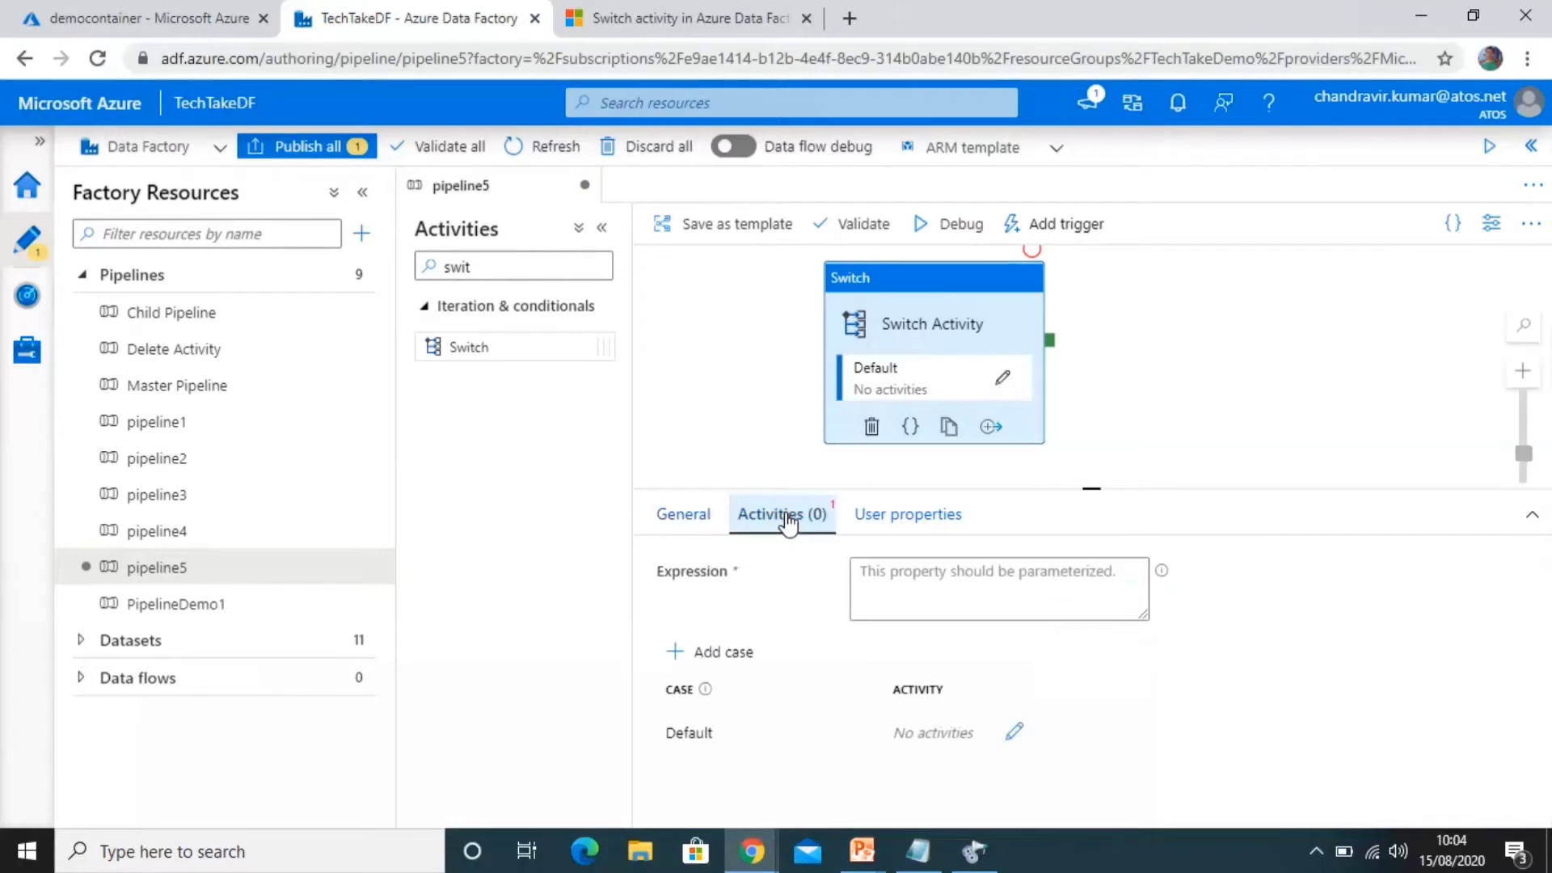
left_click(998, 605)
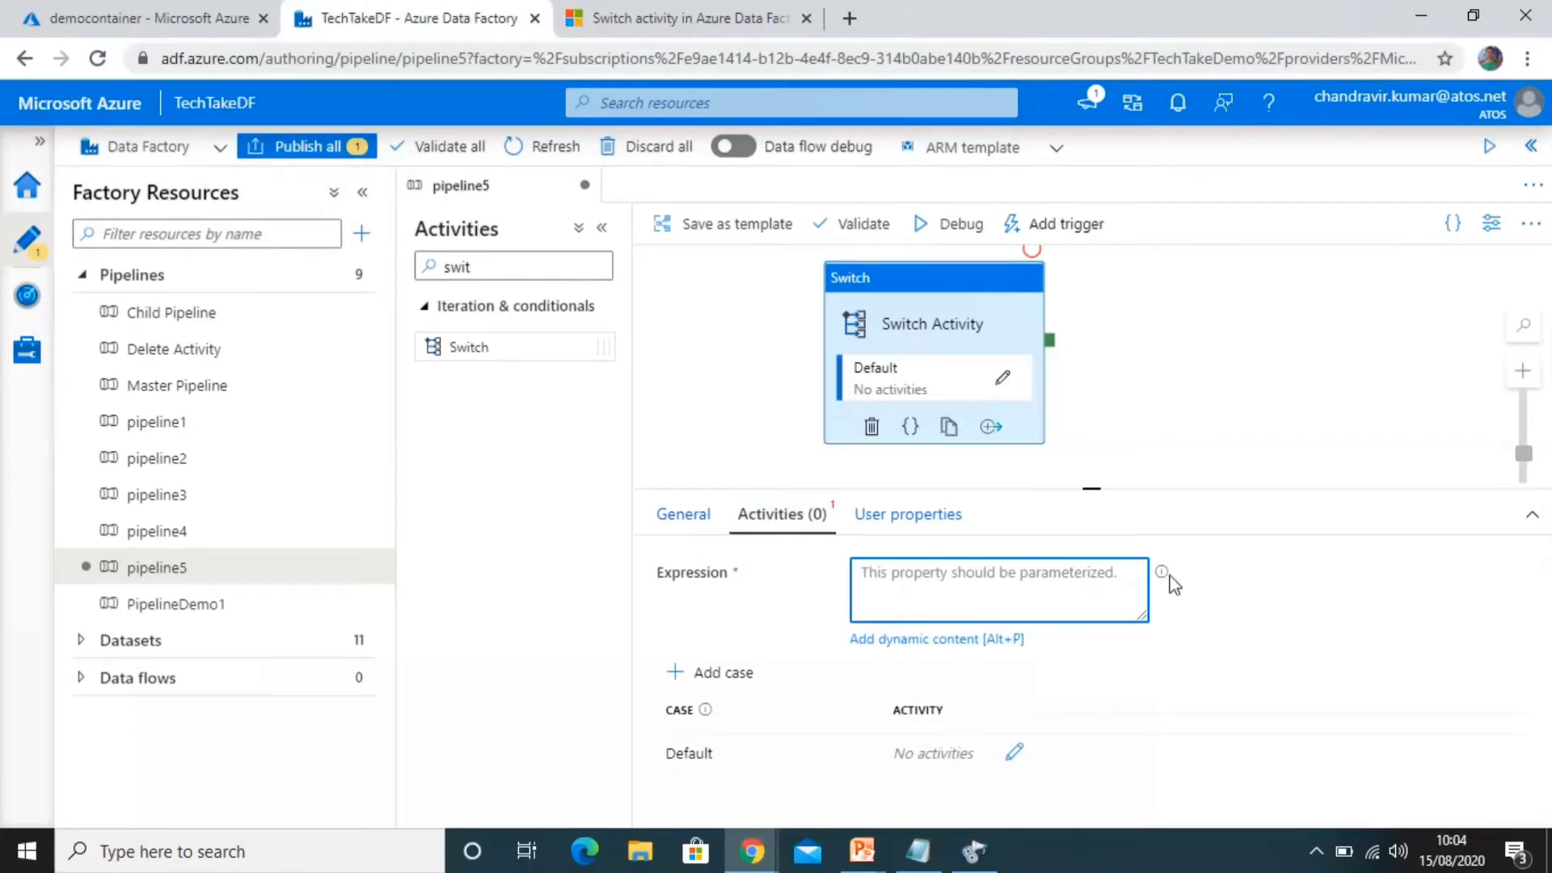
mouse_move(1164, 579)
left_click(876, 643)
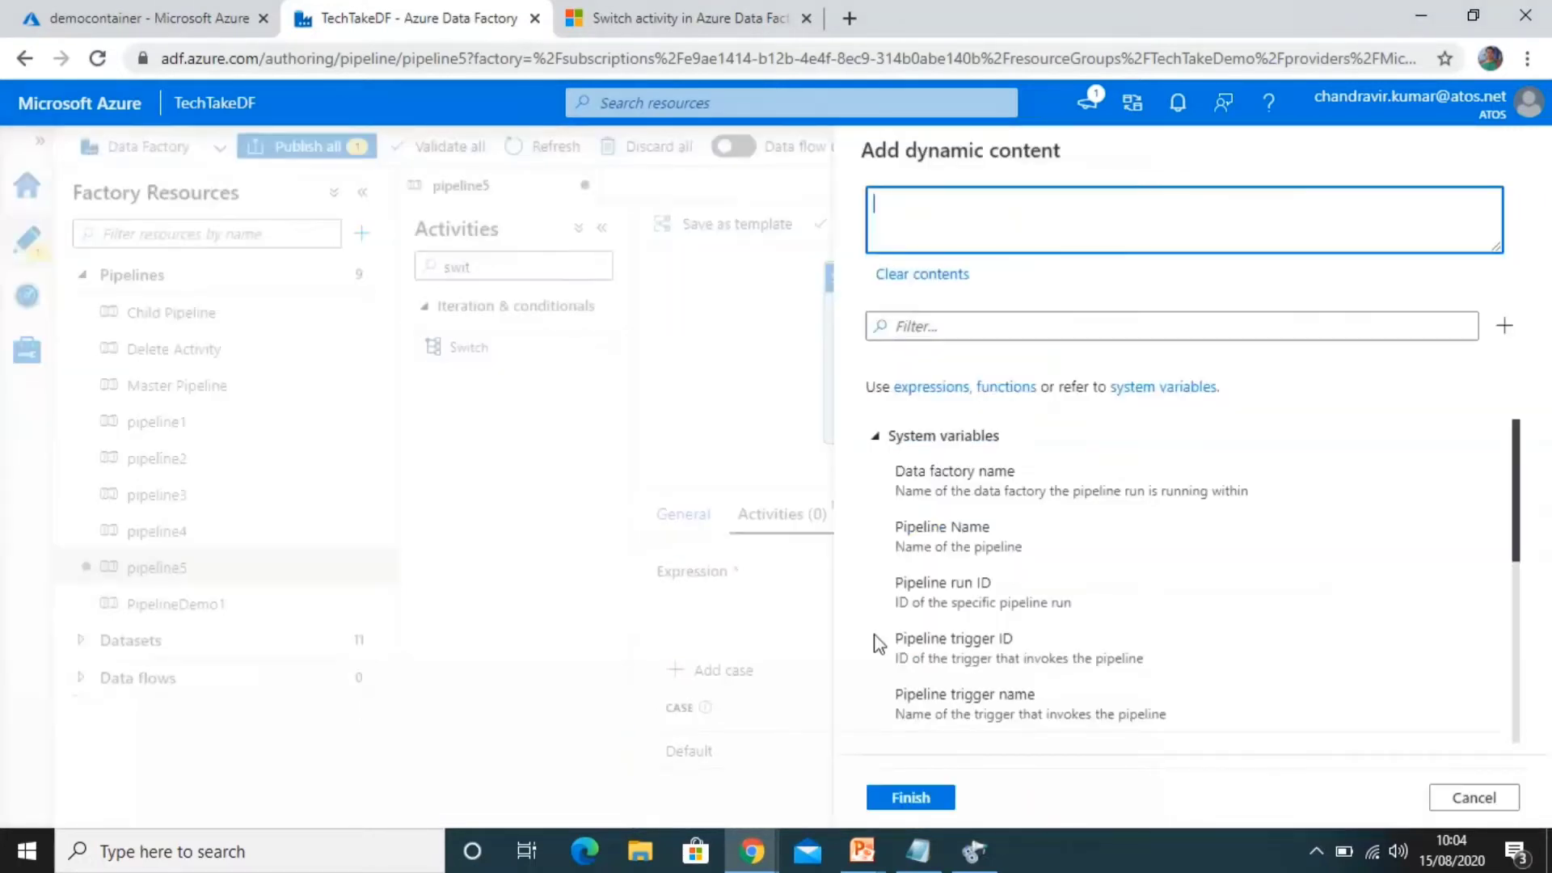
left_click(887, 437)
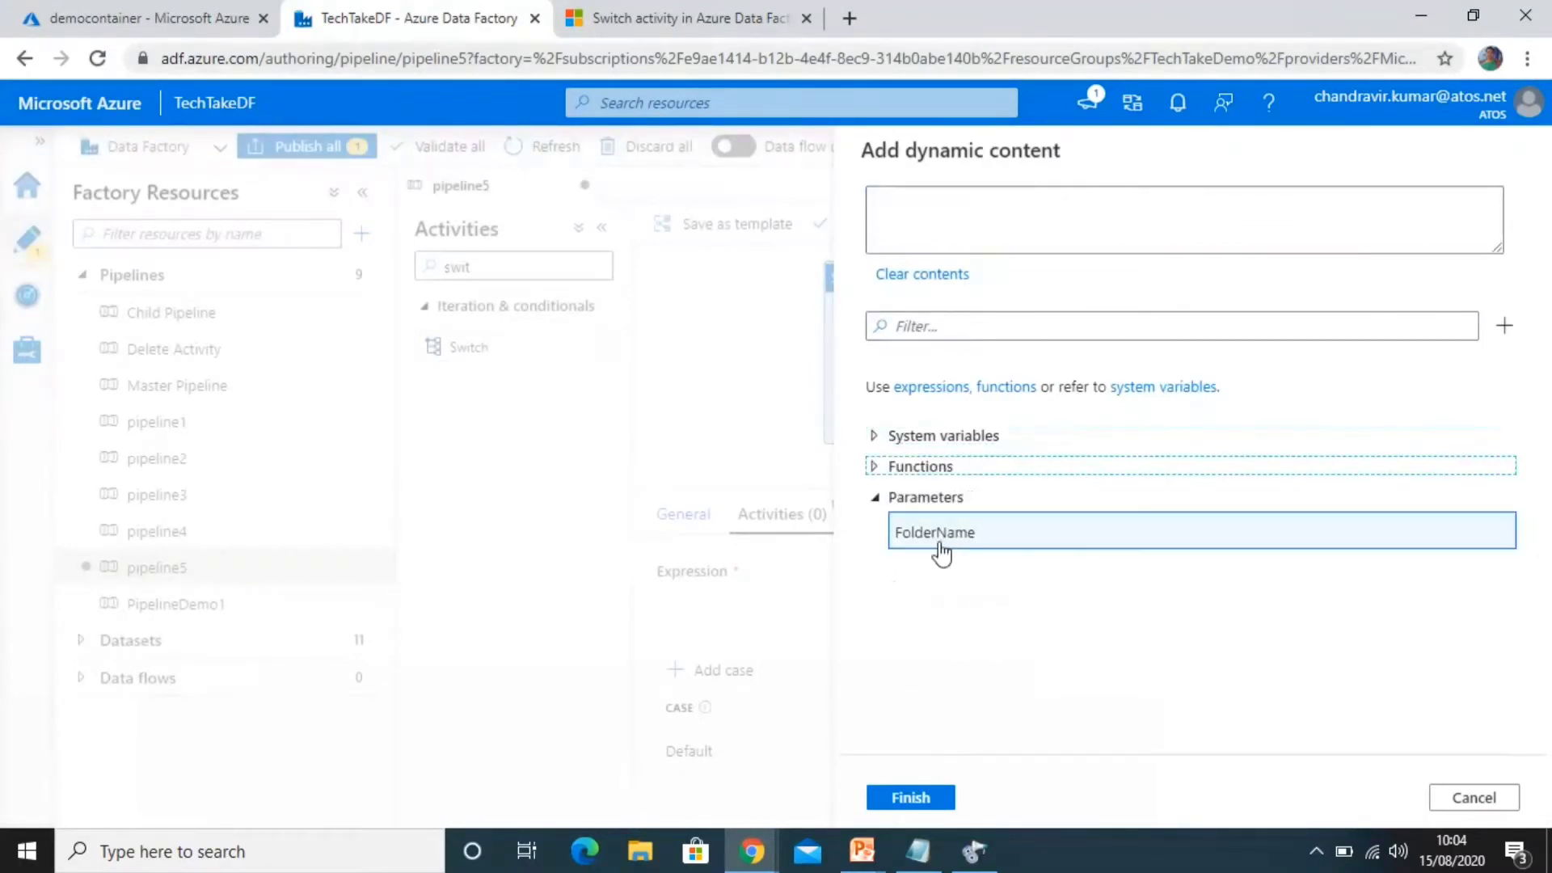
left_click(941, 553)
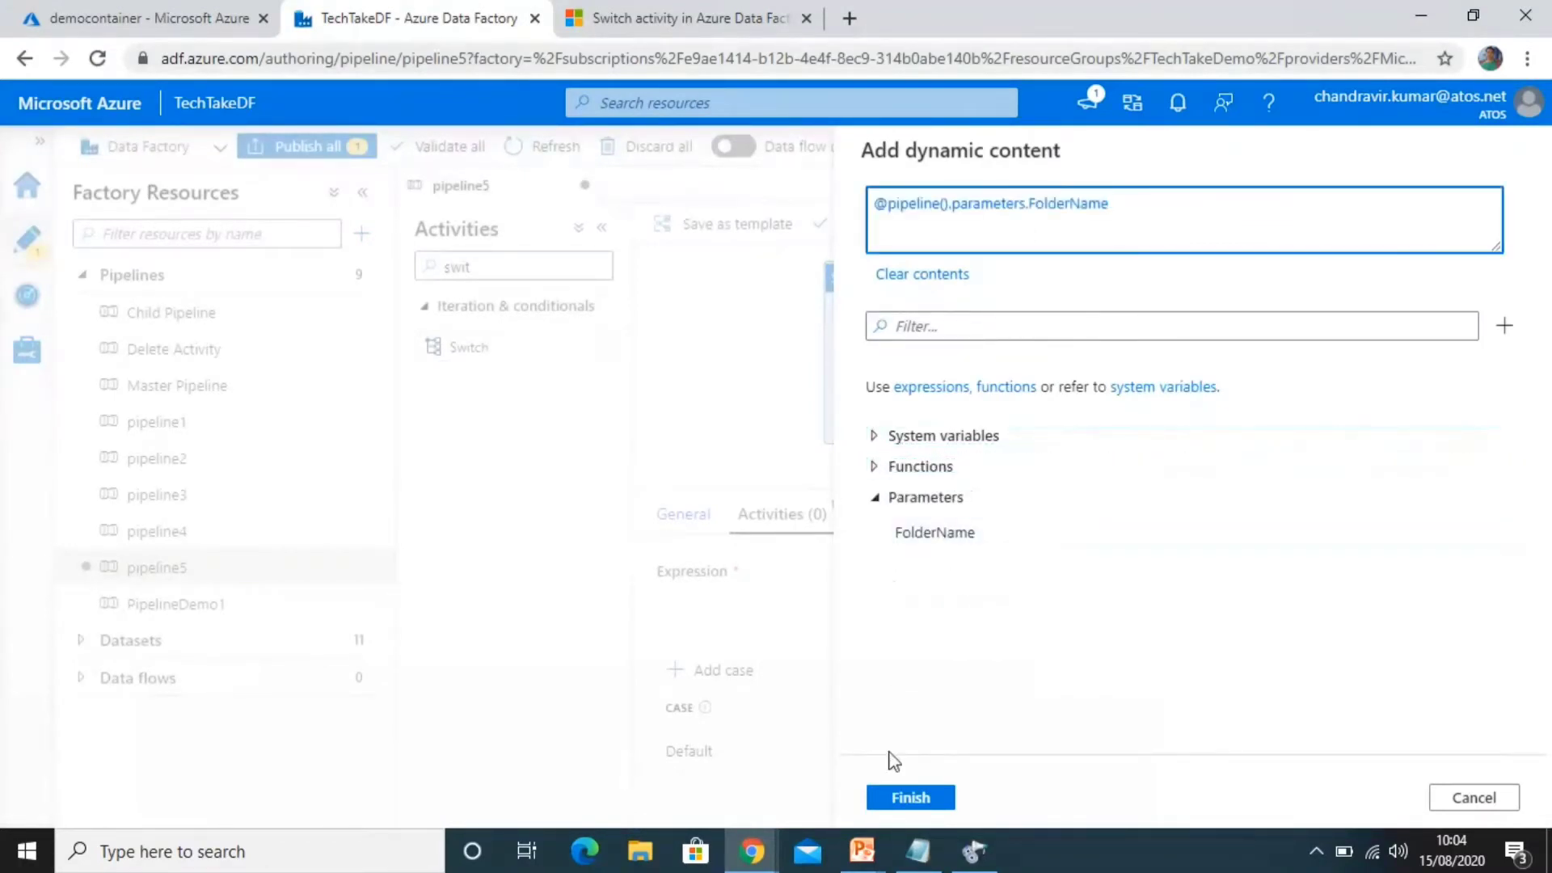
left_click(907, 798)
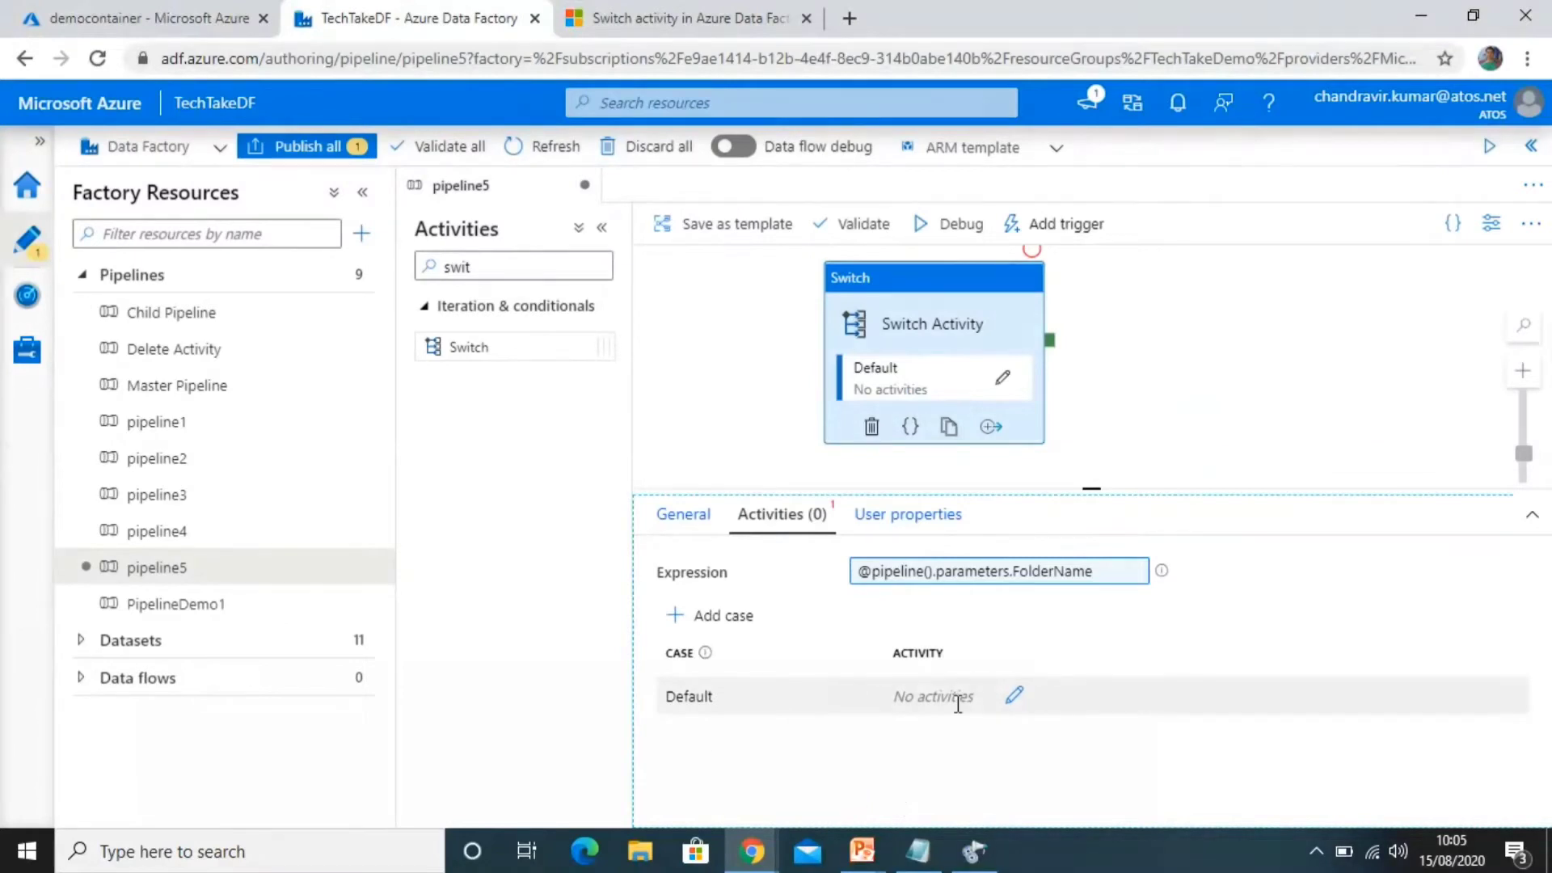
Add two cases to the Switch activity and rename the first one Output1.
left_click(684, 621)
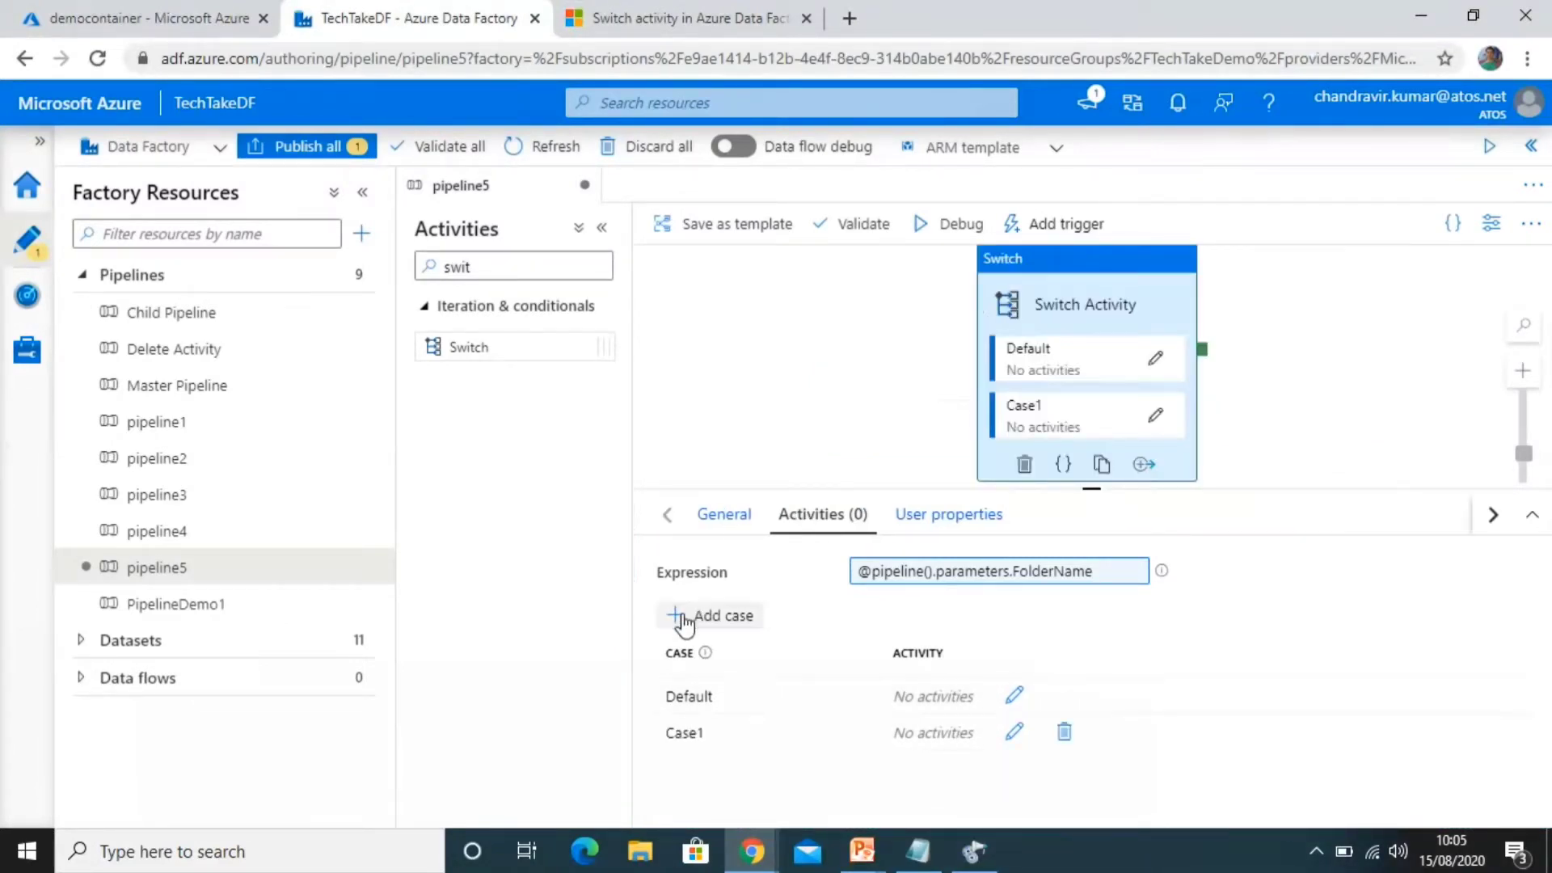
left_click(684, 621)
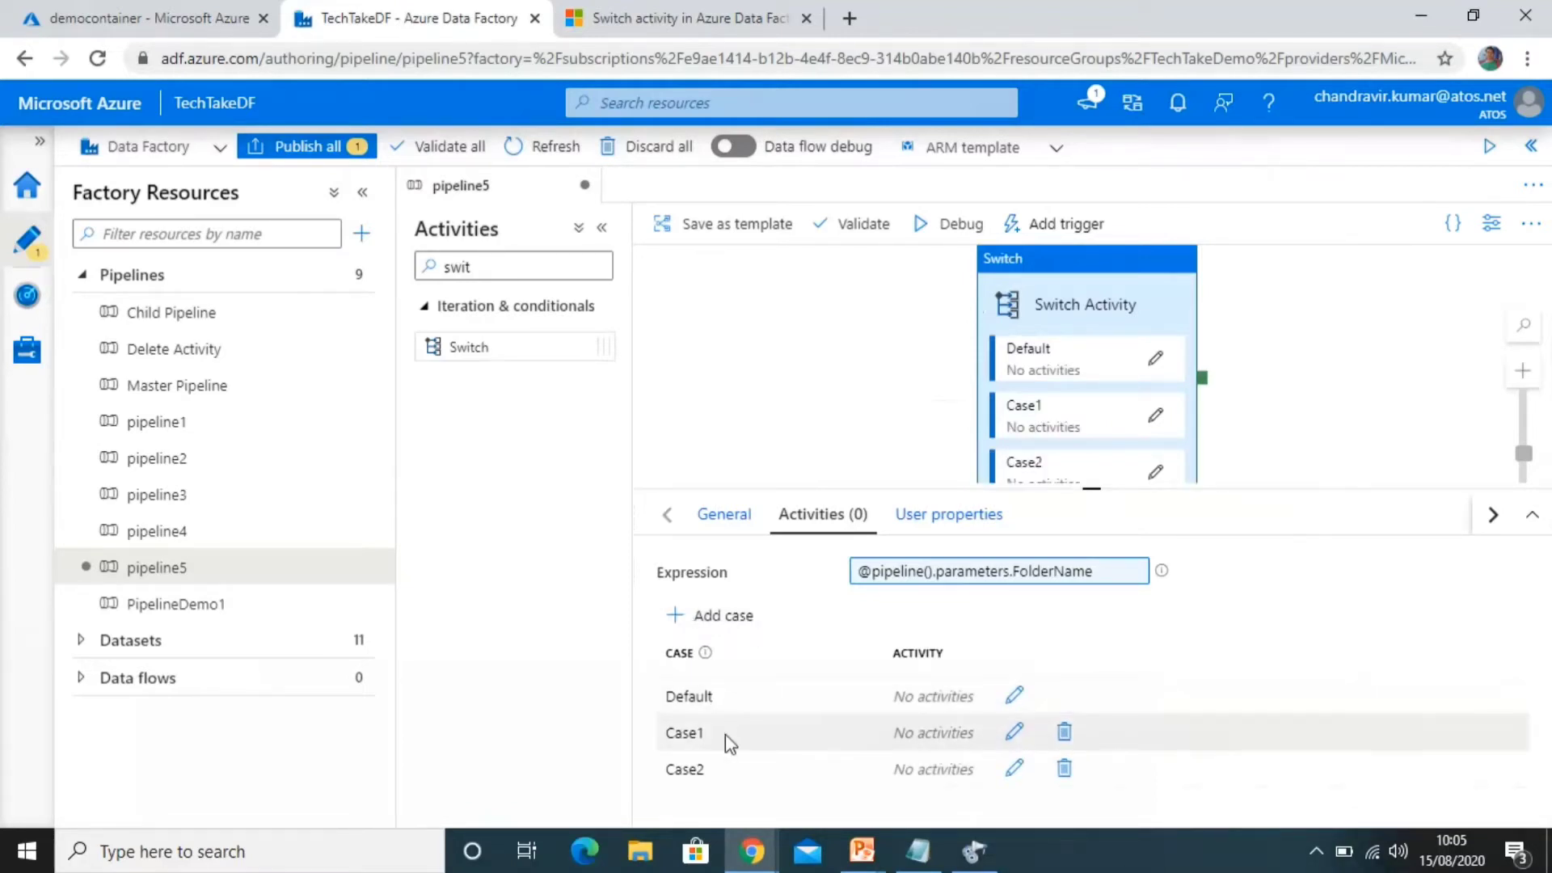
left_click(1012, 733)
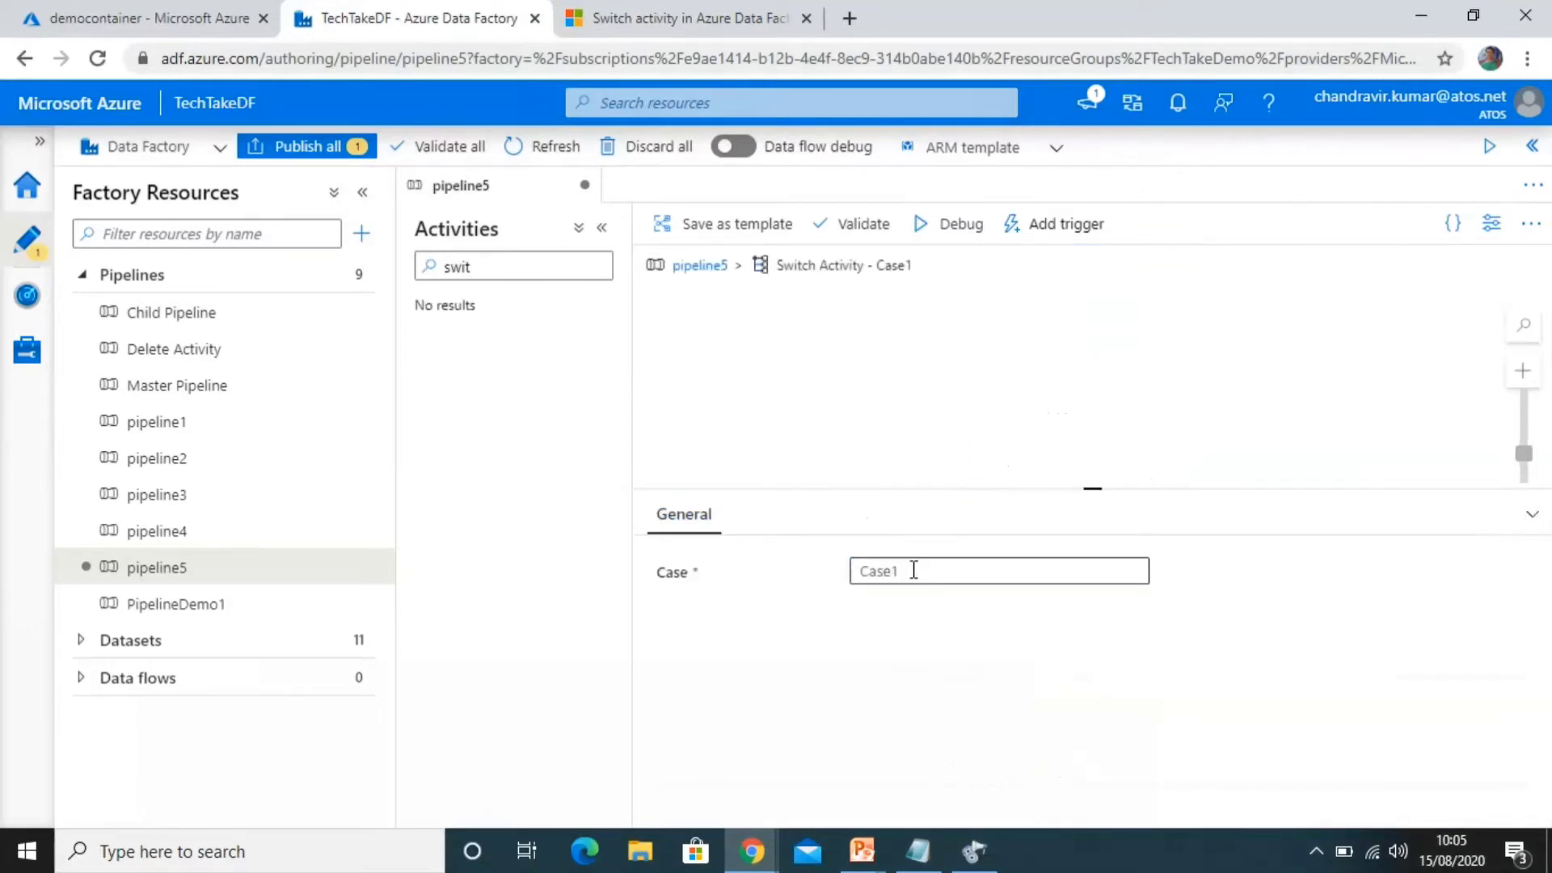
left_click_drag(915, 571, 847, 576)
type("Out")
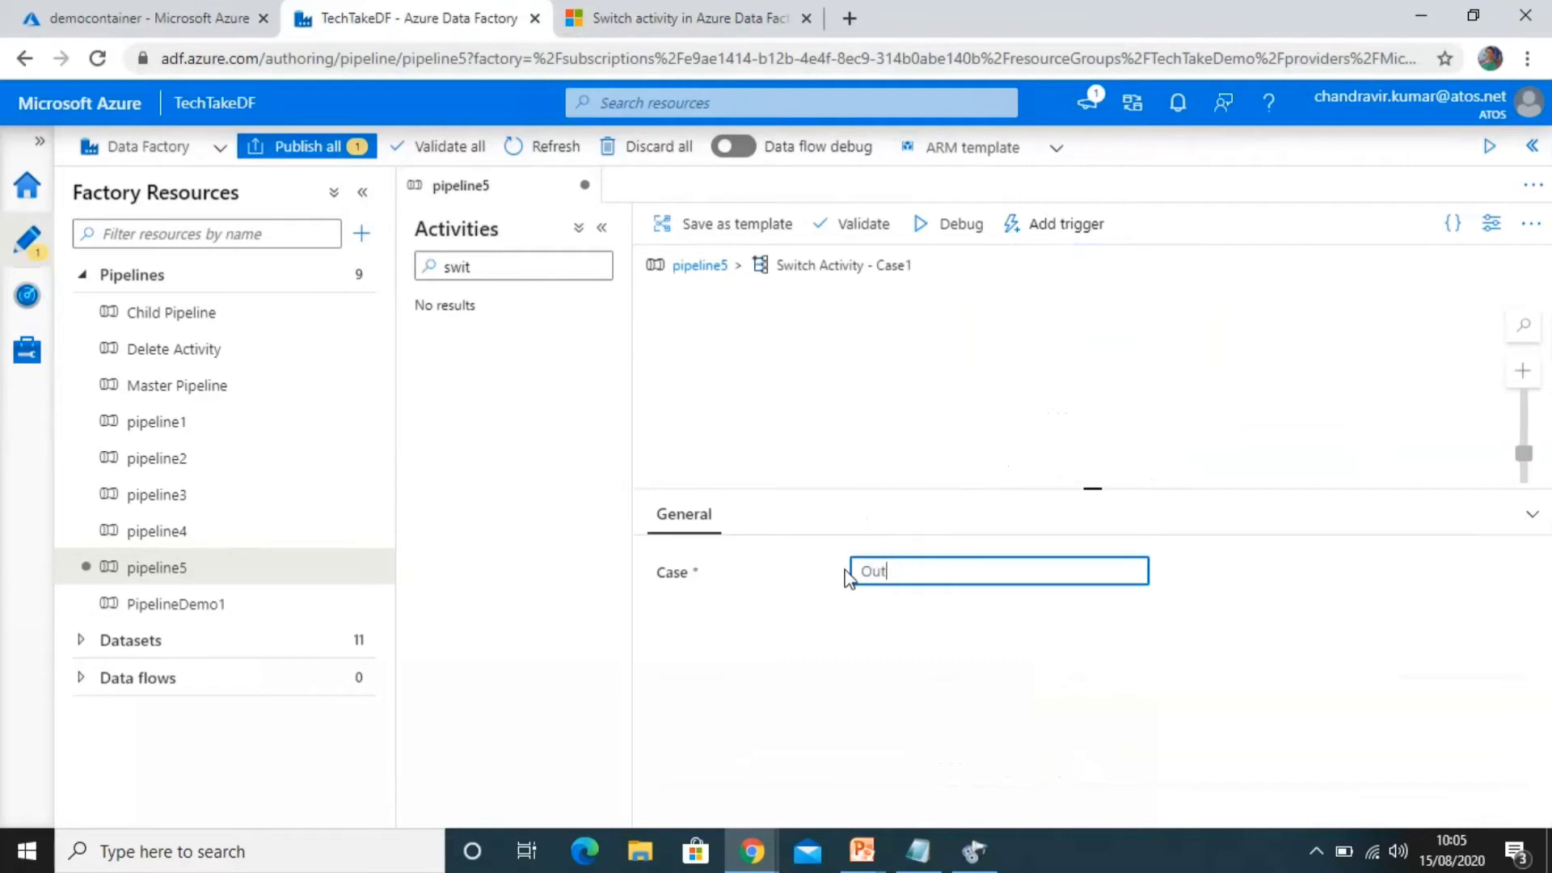
type("put1")
left_click(863, 401)
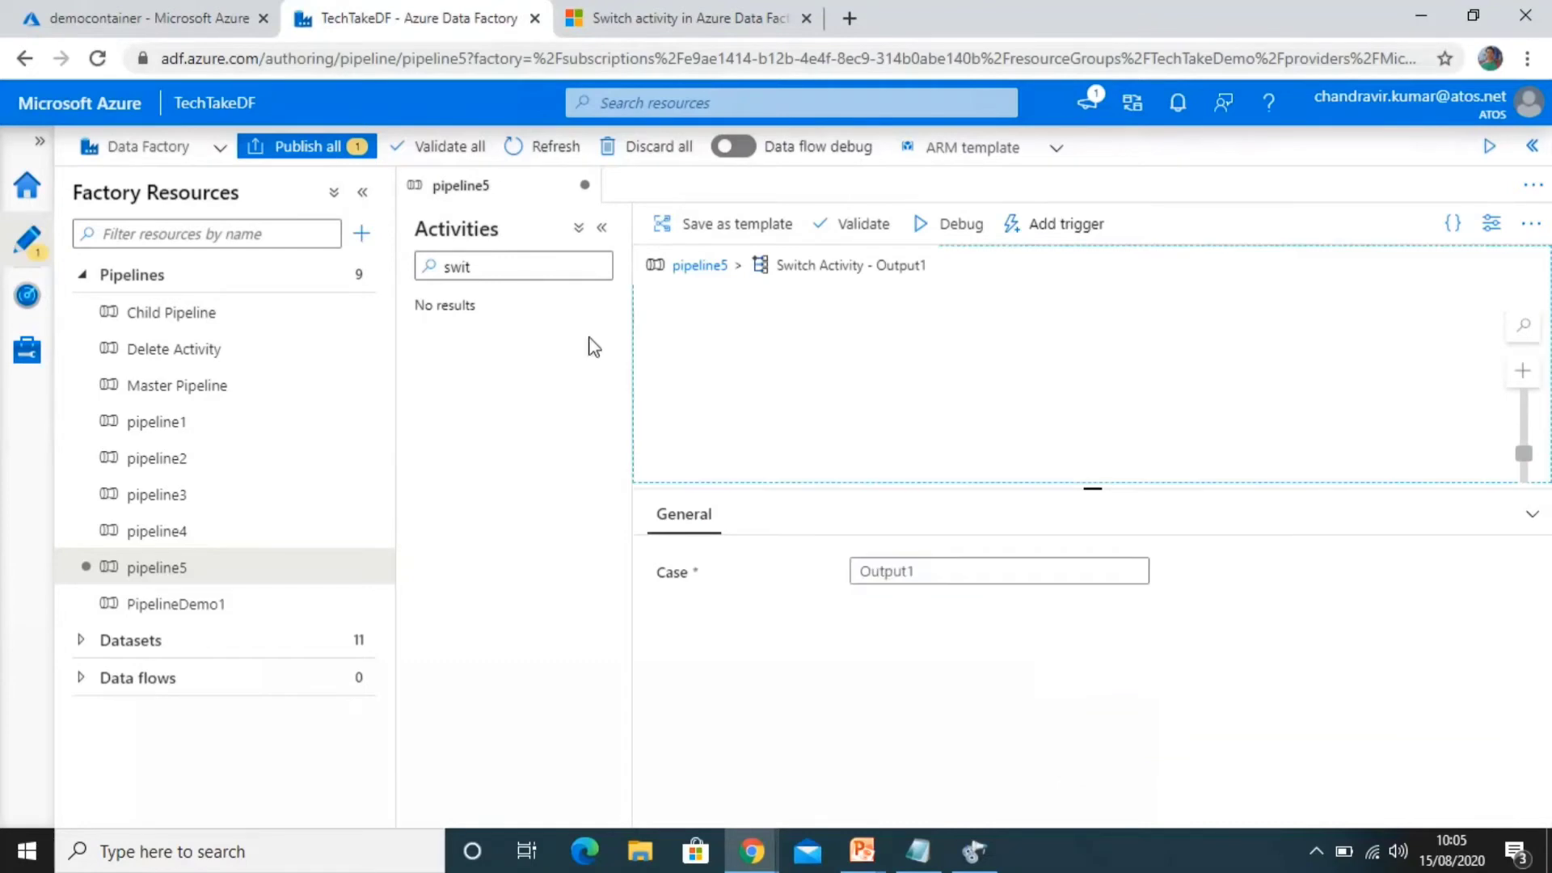
Add a Copy data activity inside the Output1 case and open its source settings.
left_click_drag(482, 271, 426, 268)
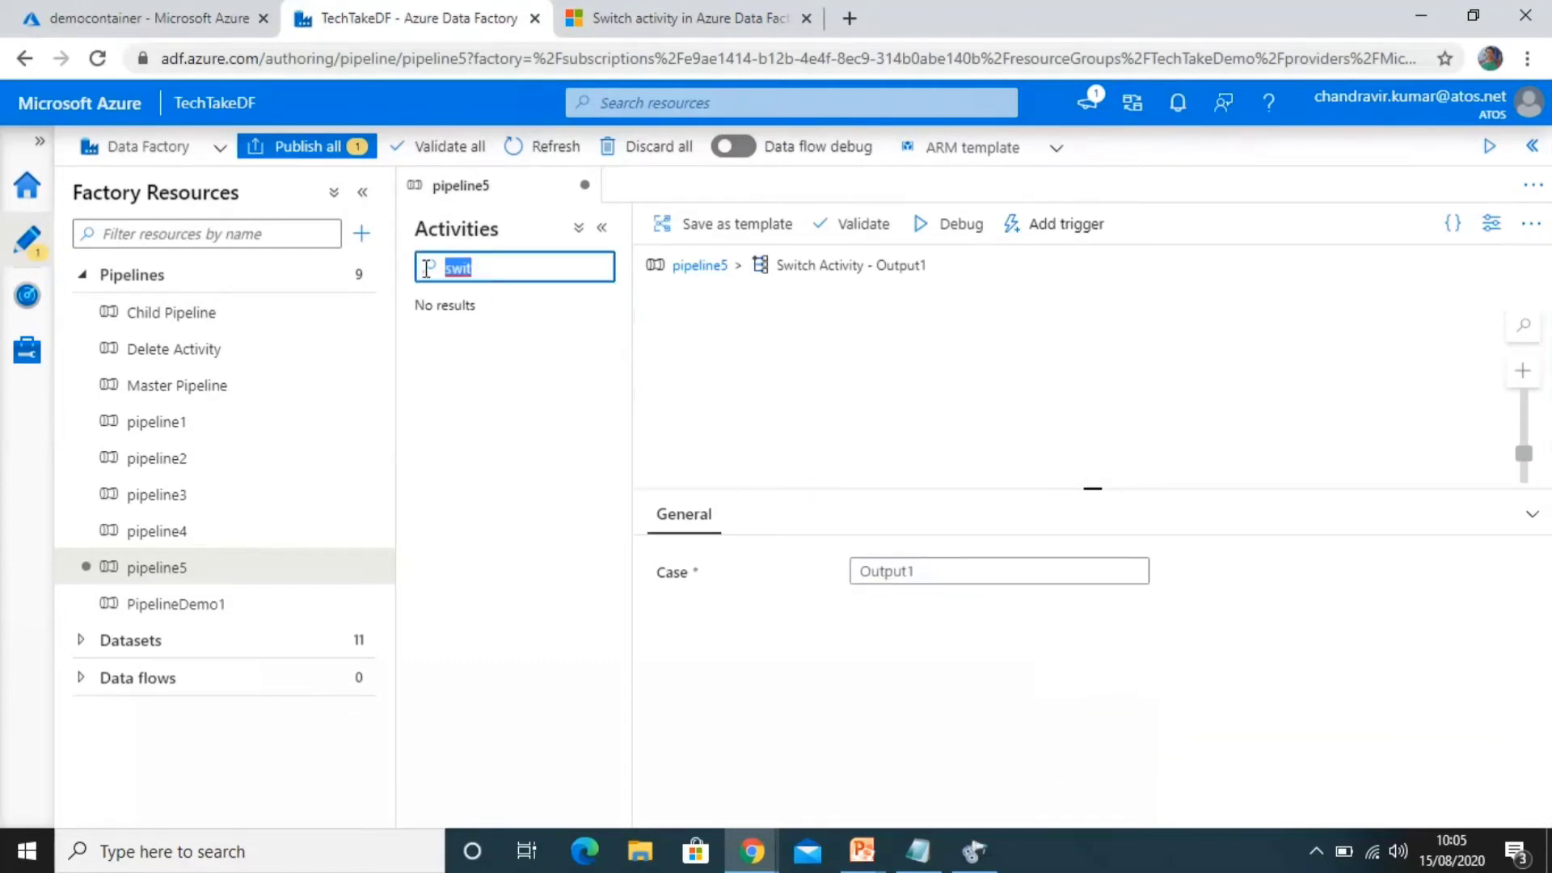
type("co")
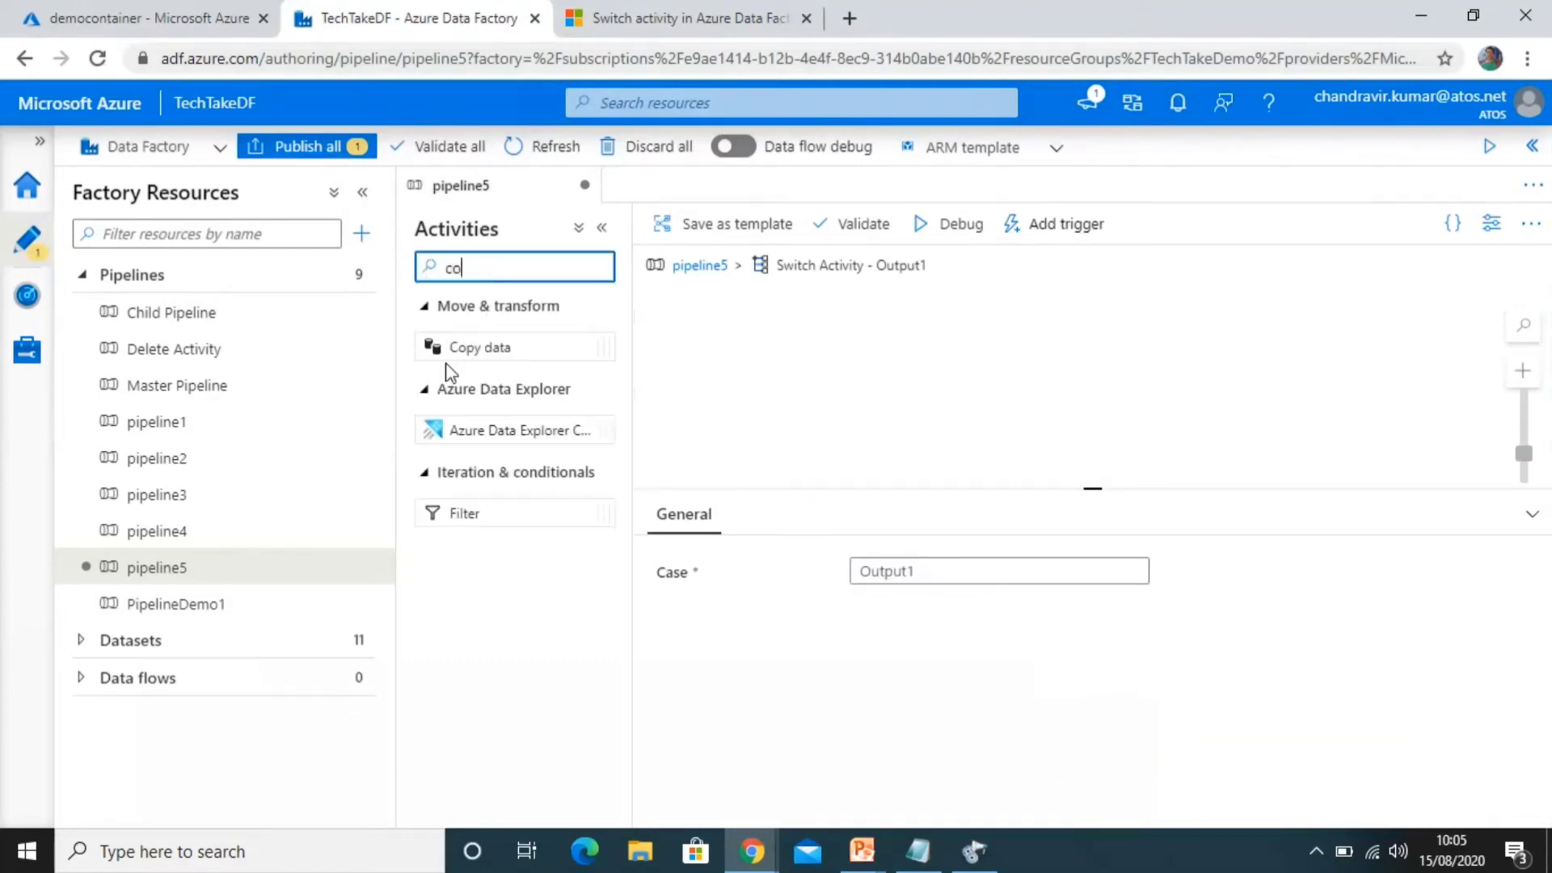
left_click_drag(449, 349, 923, 363)
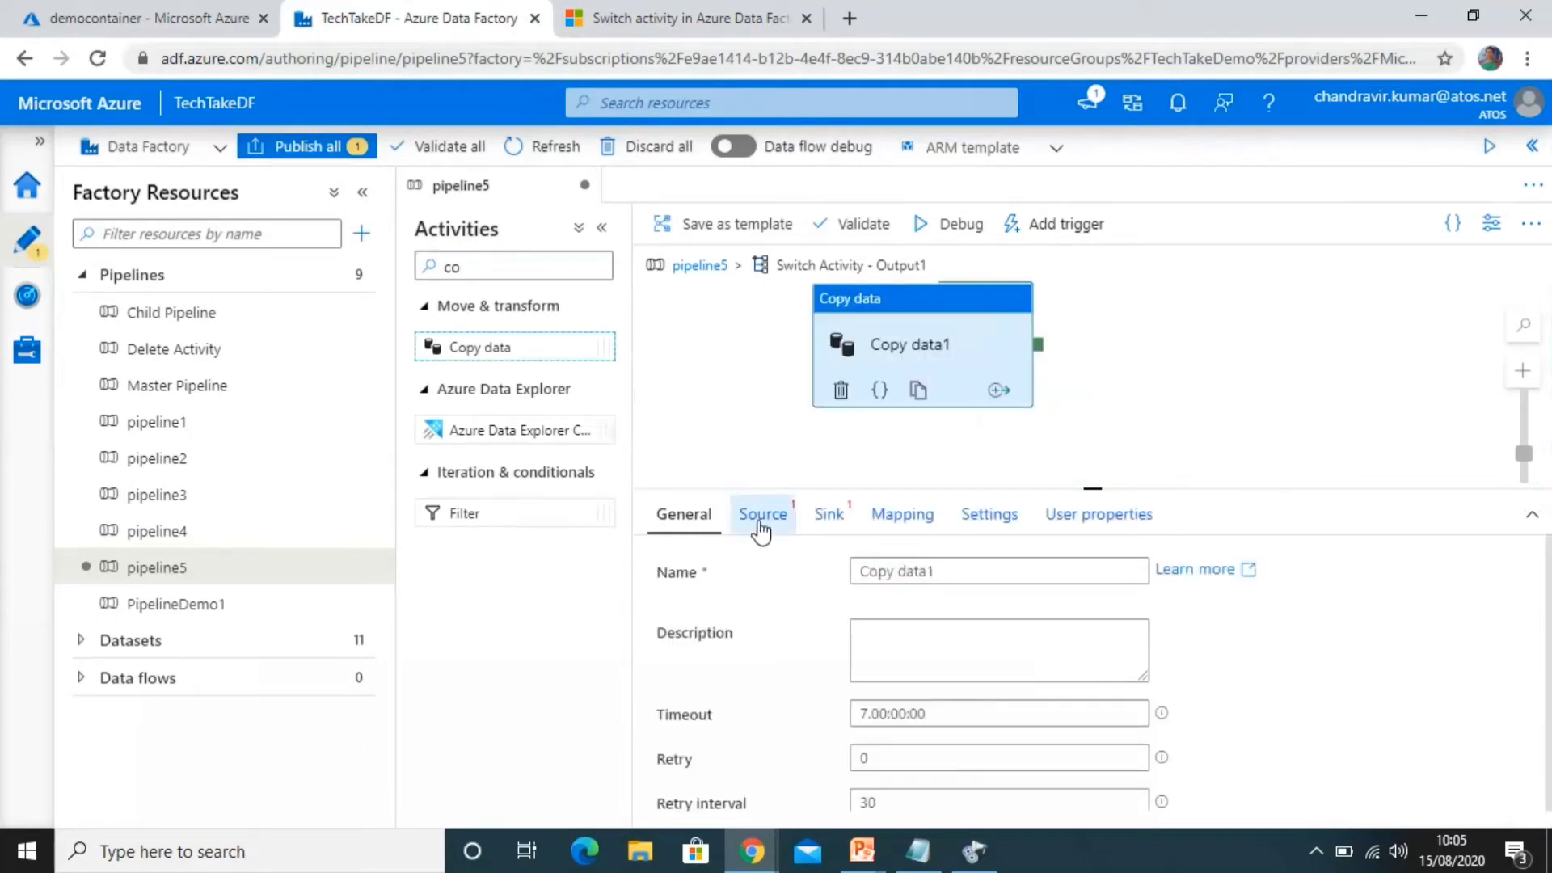
left_click(761, 517)
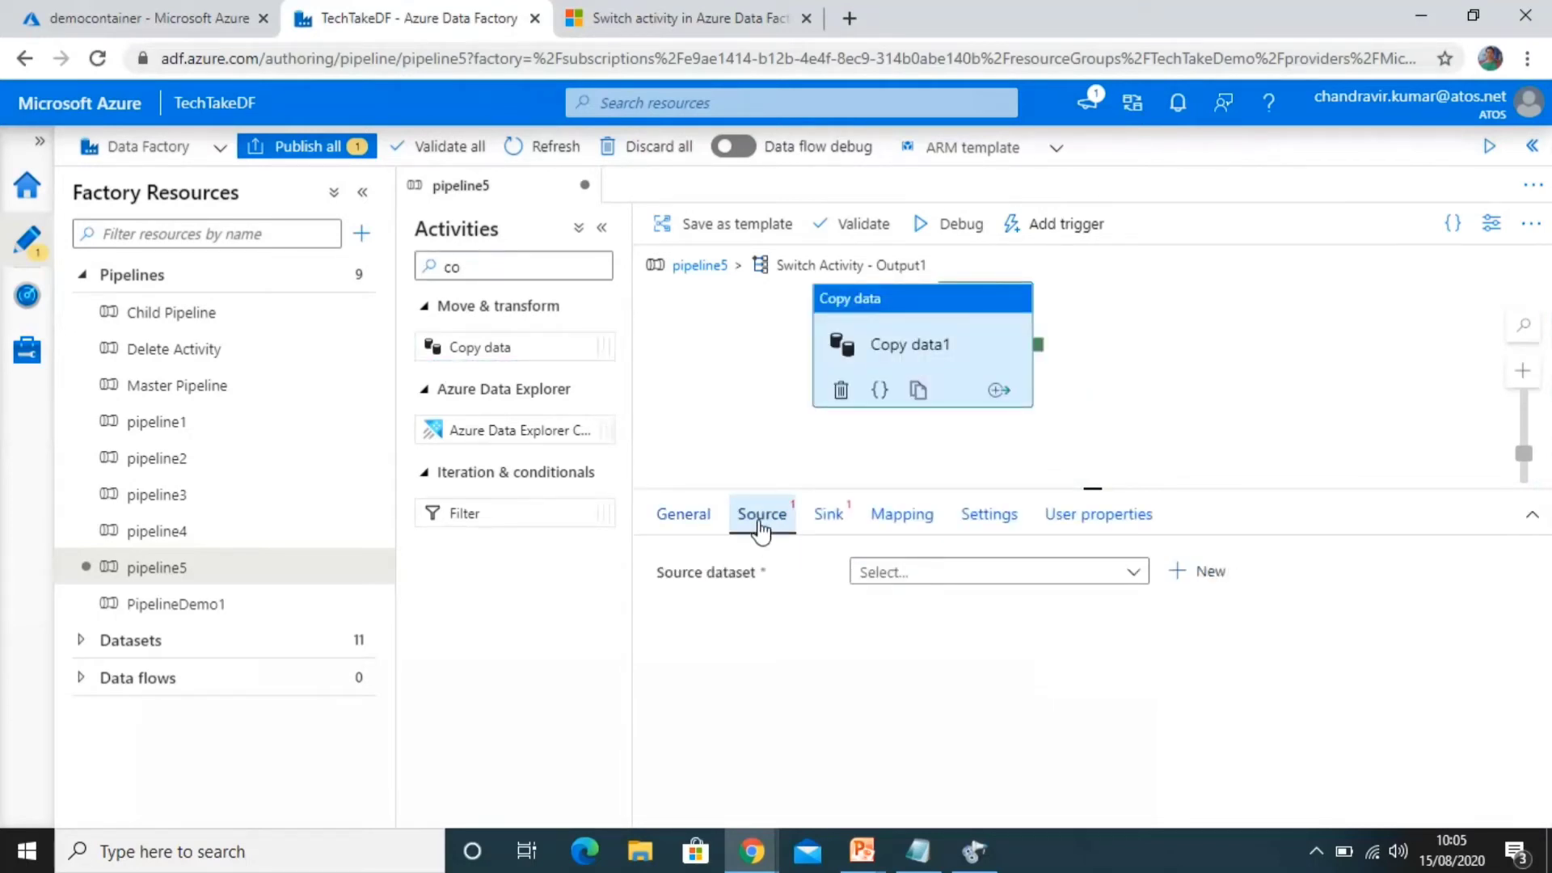
Choose Demo1Outputfile as the source dataset of the Copy data activity.
left_click(890, 583)
type("inpu")
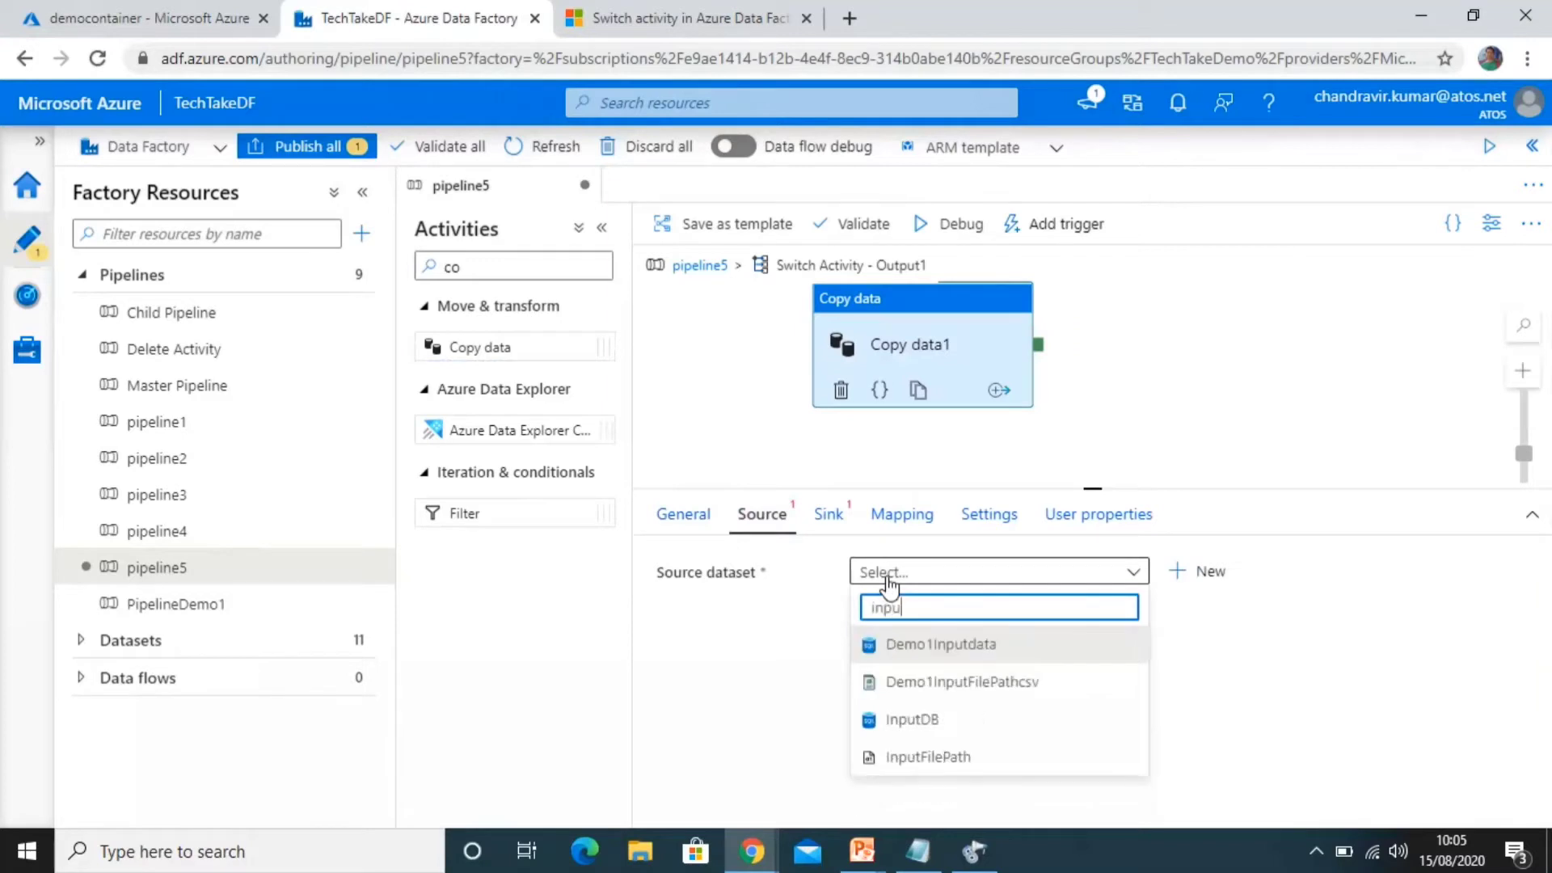
key("BackSpace")
key("BackSpace")
key("BackSpace")
key("BackSpace")
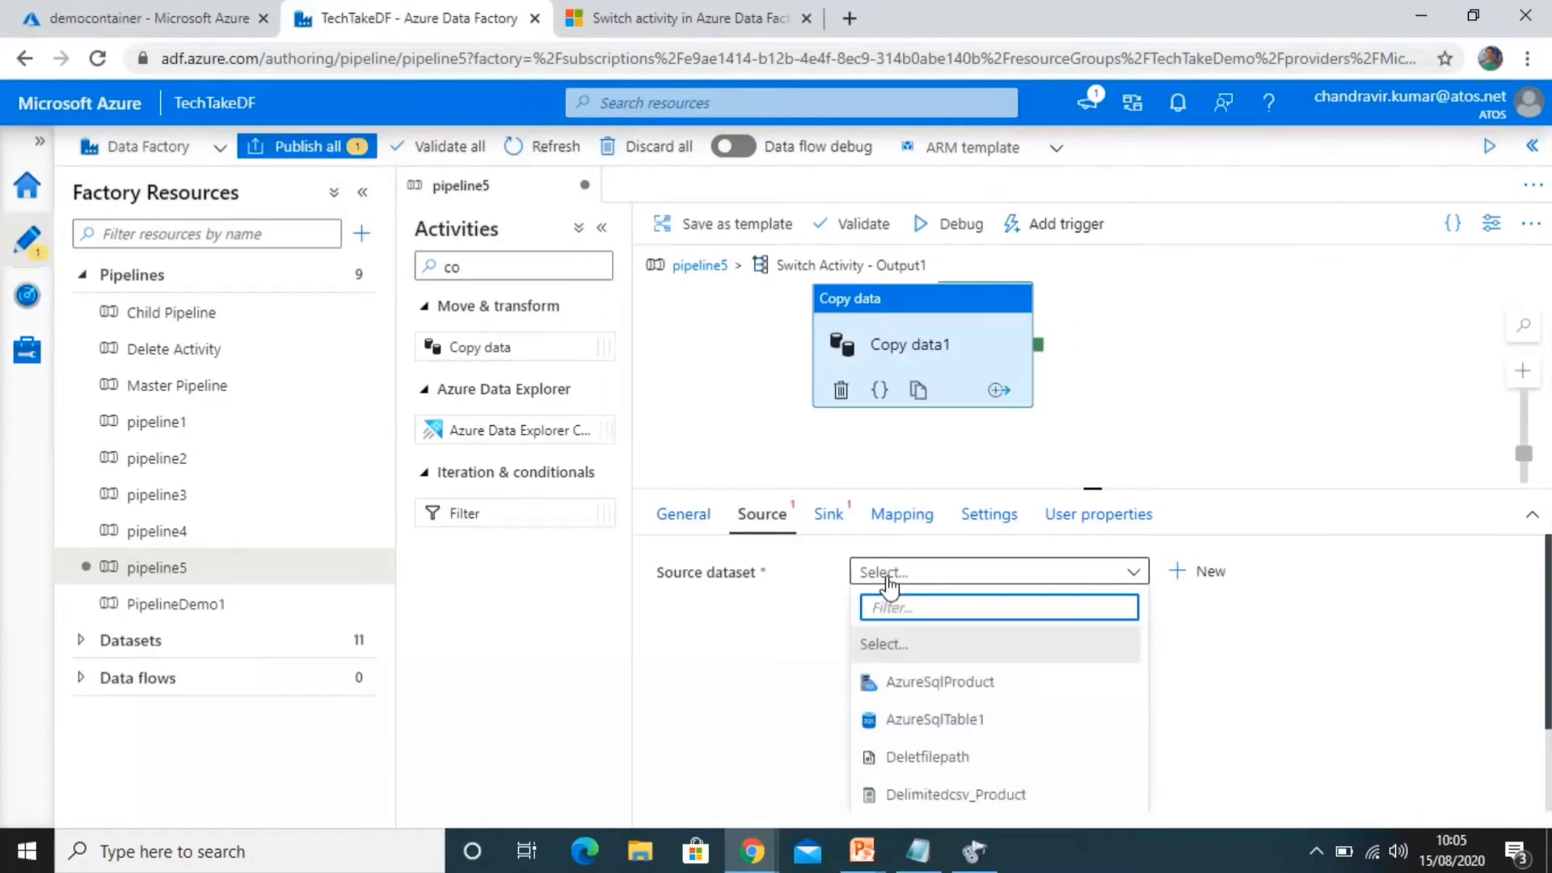
type("demo")
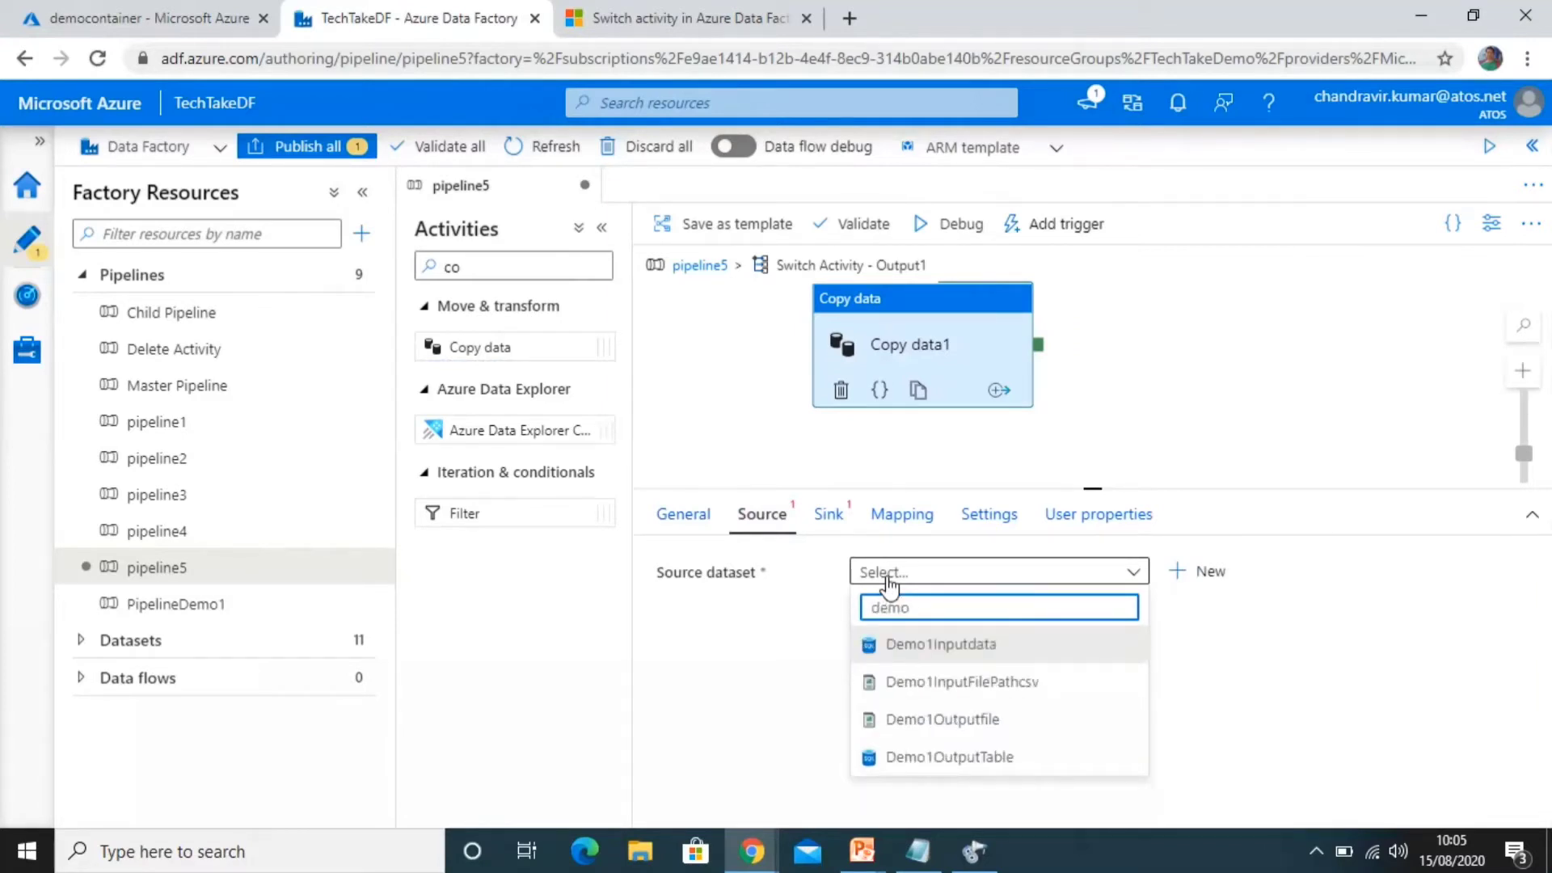
left_click(950, 721)
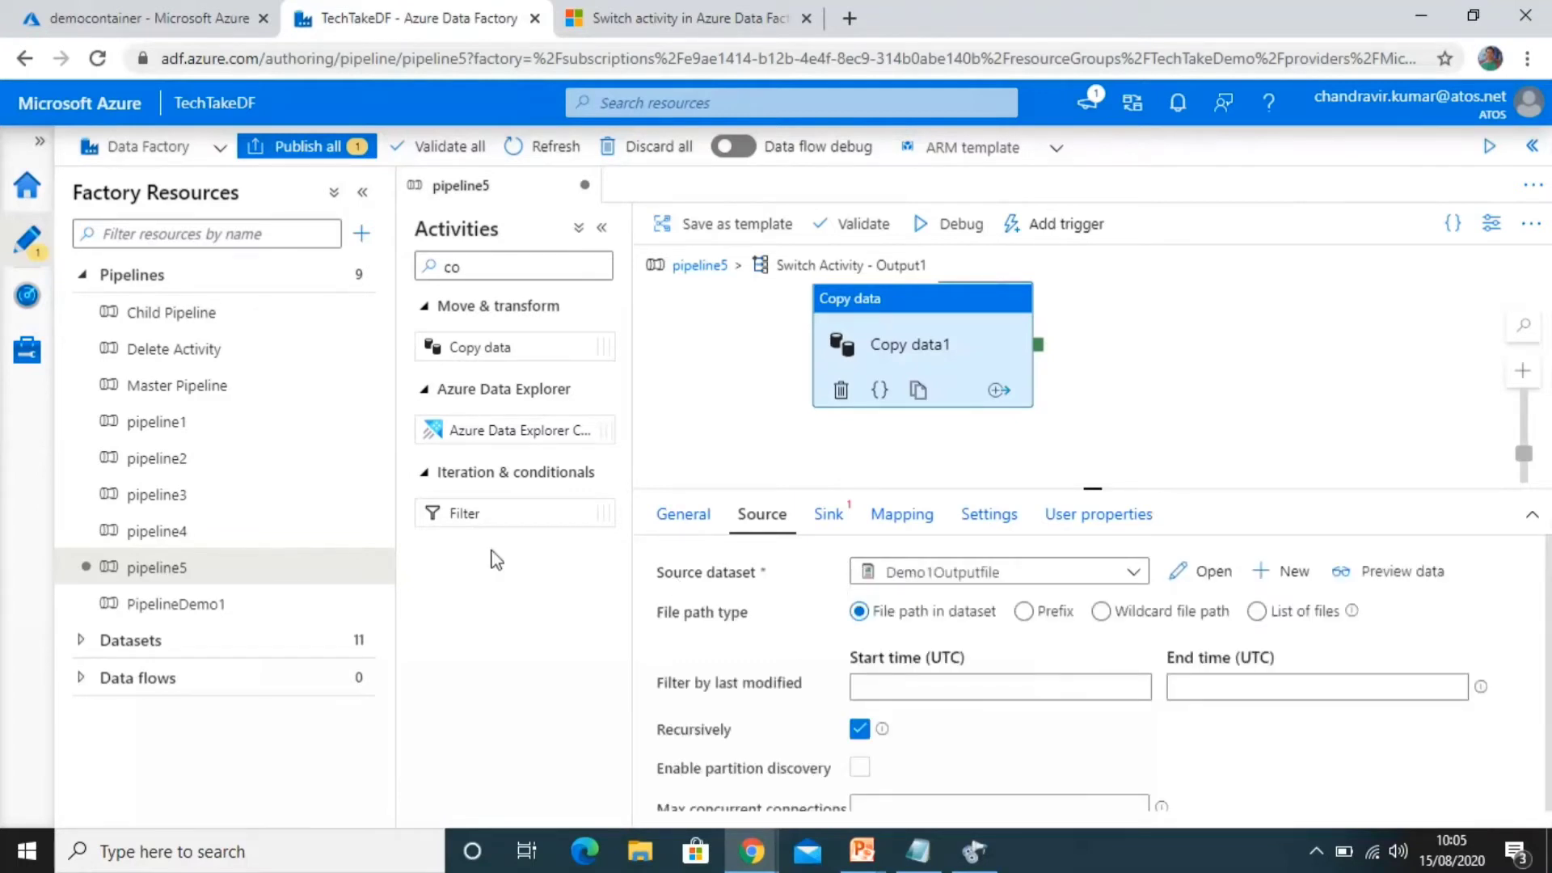
Check the factory's dataset list and change the Copy data activity's source dataset to Demo1OutputTable.
left_click(81, 640)
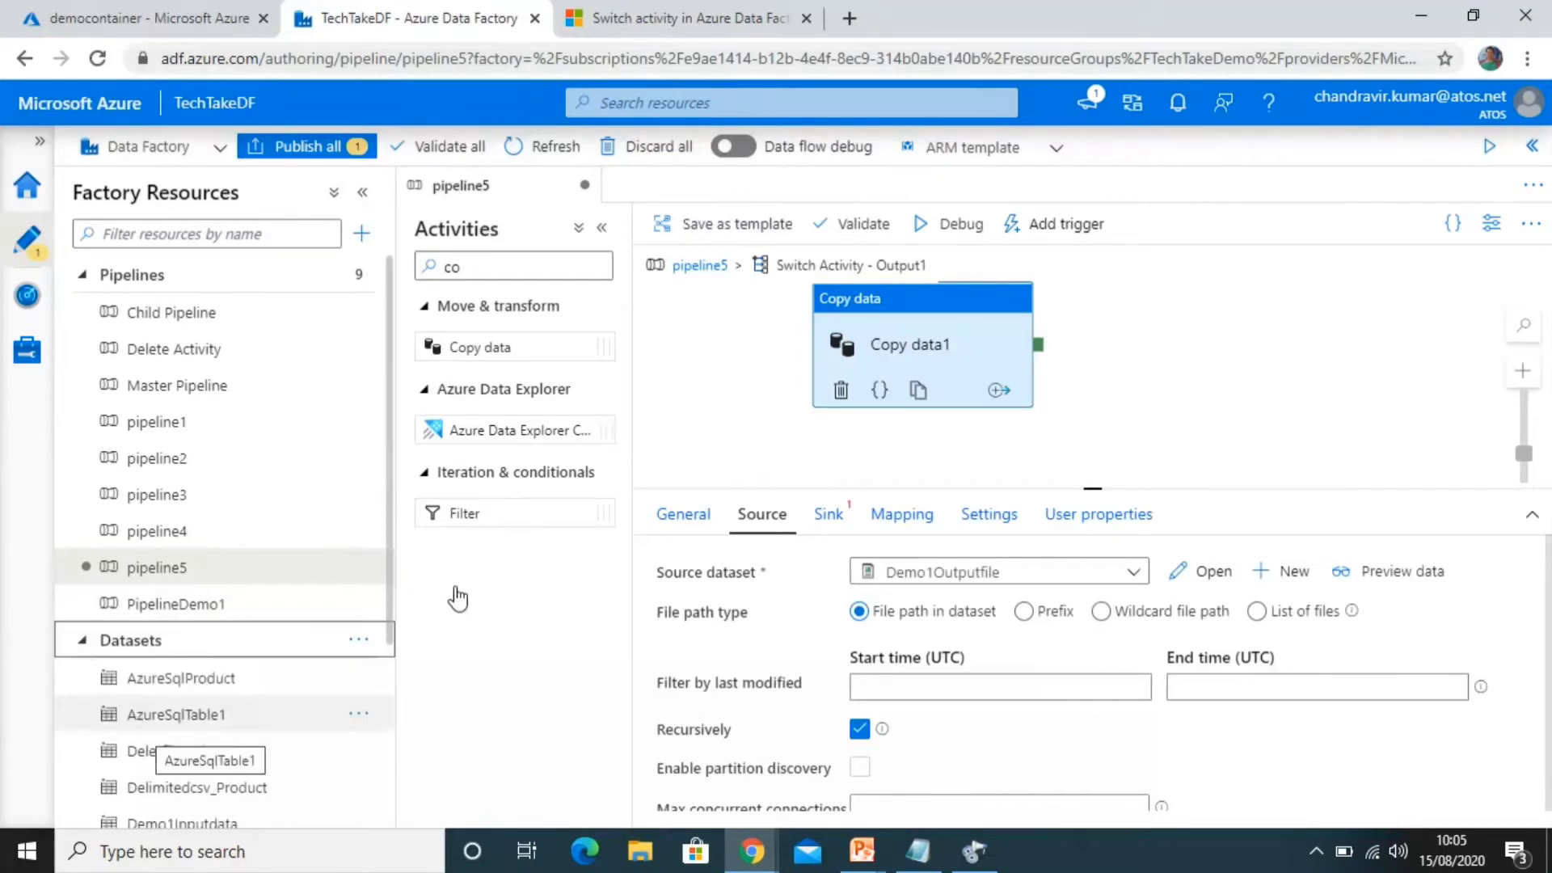
scroll(391, 628, "down", 1)
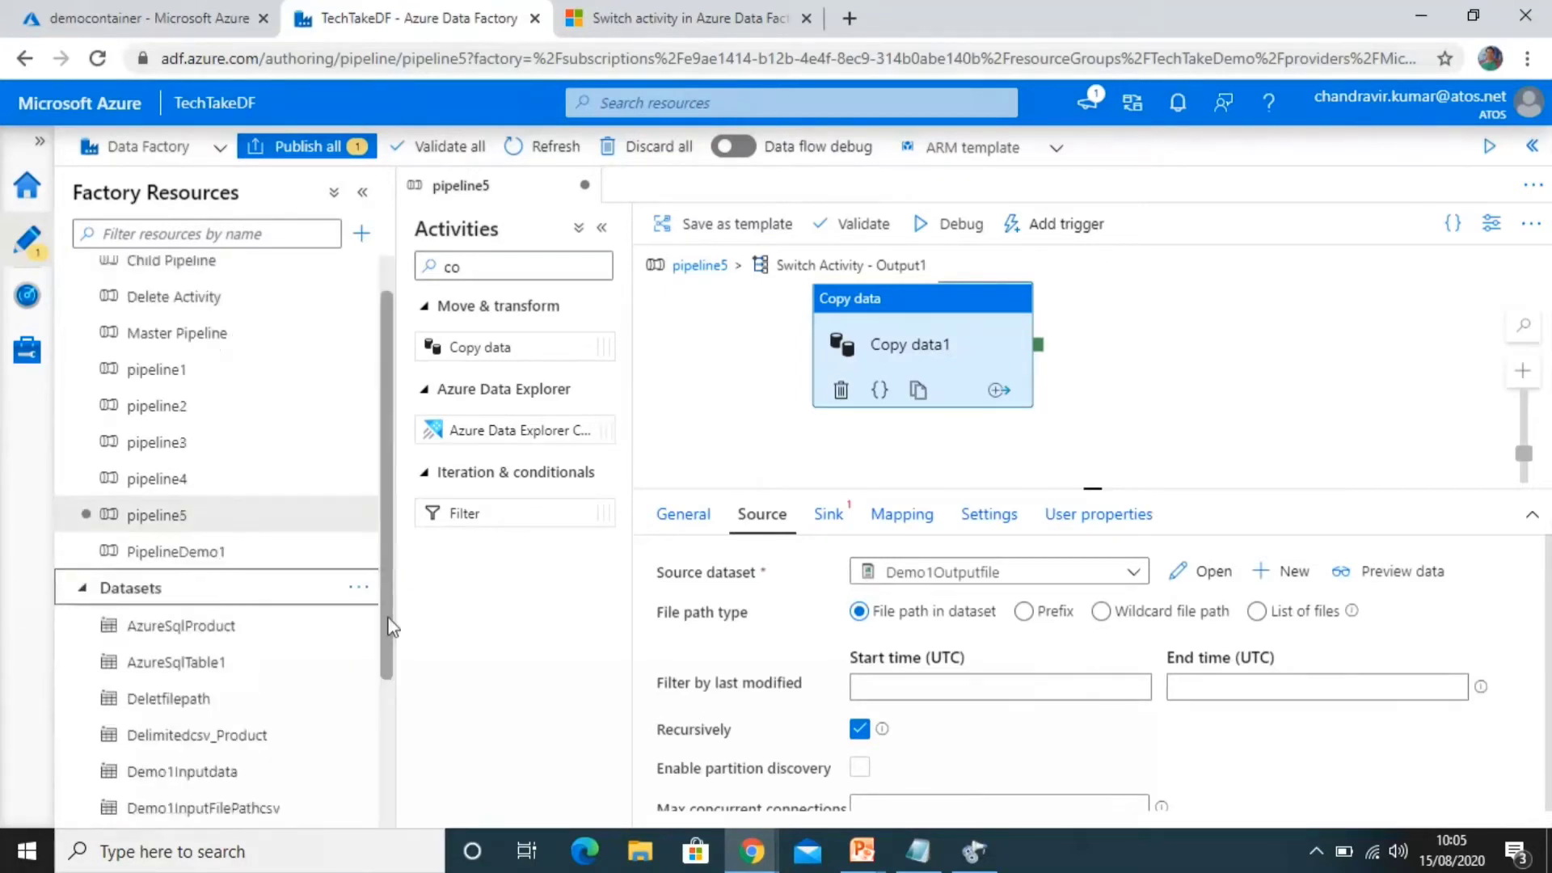
scroll(391, 627, "down", 2)
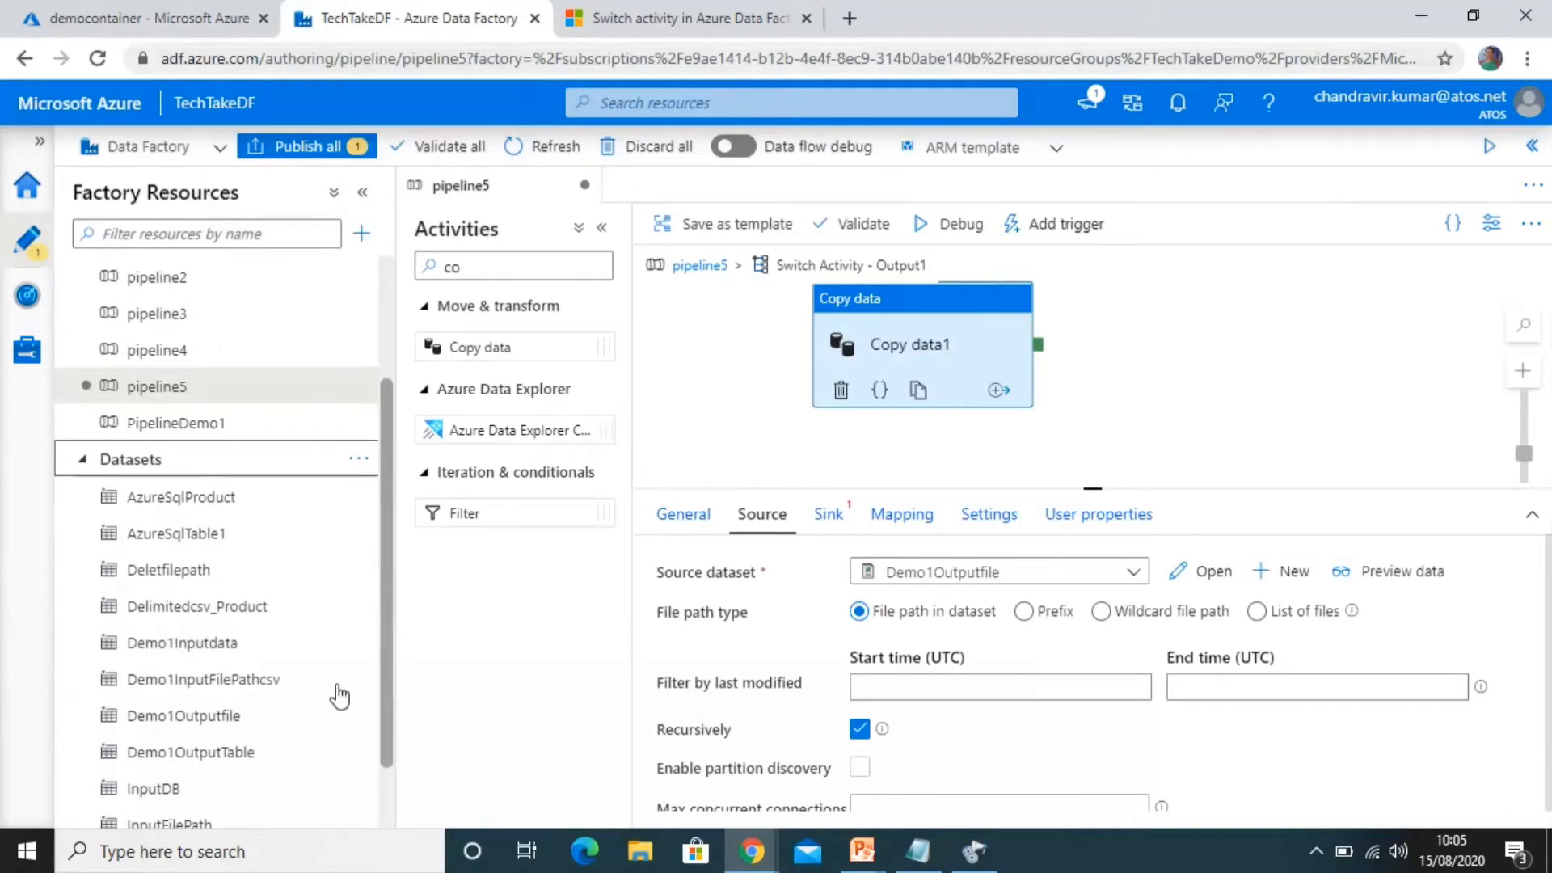
left_click(1010, 578)
type("demode")
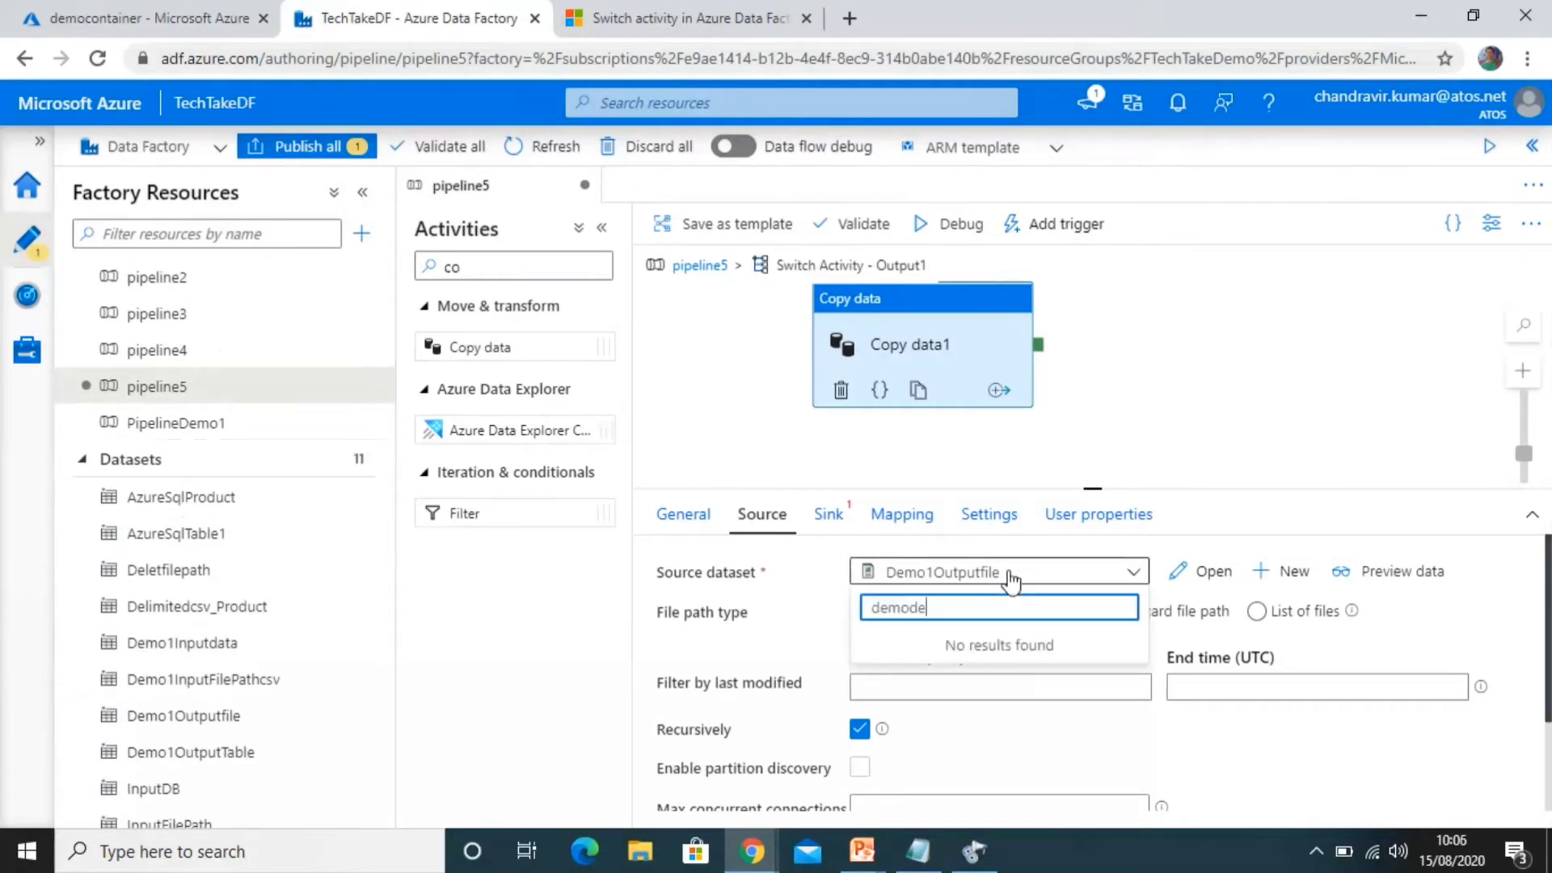
key("BackSpace")
key("BackSpace")
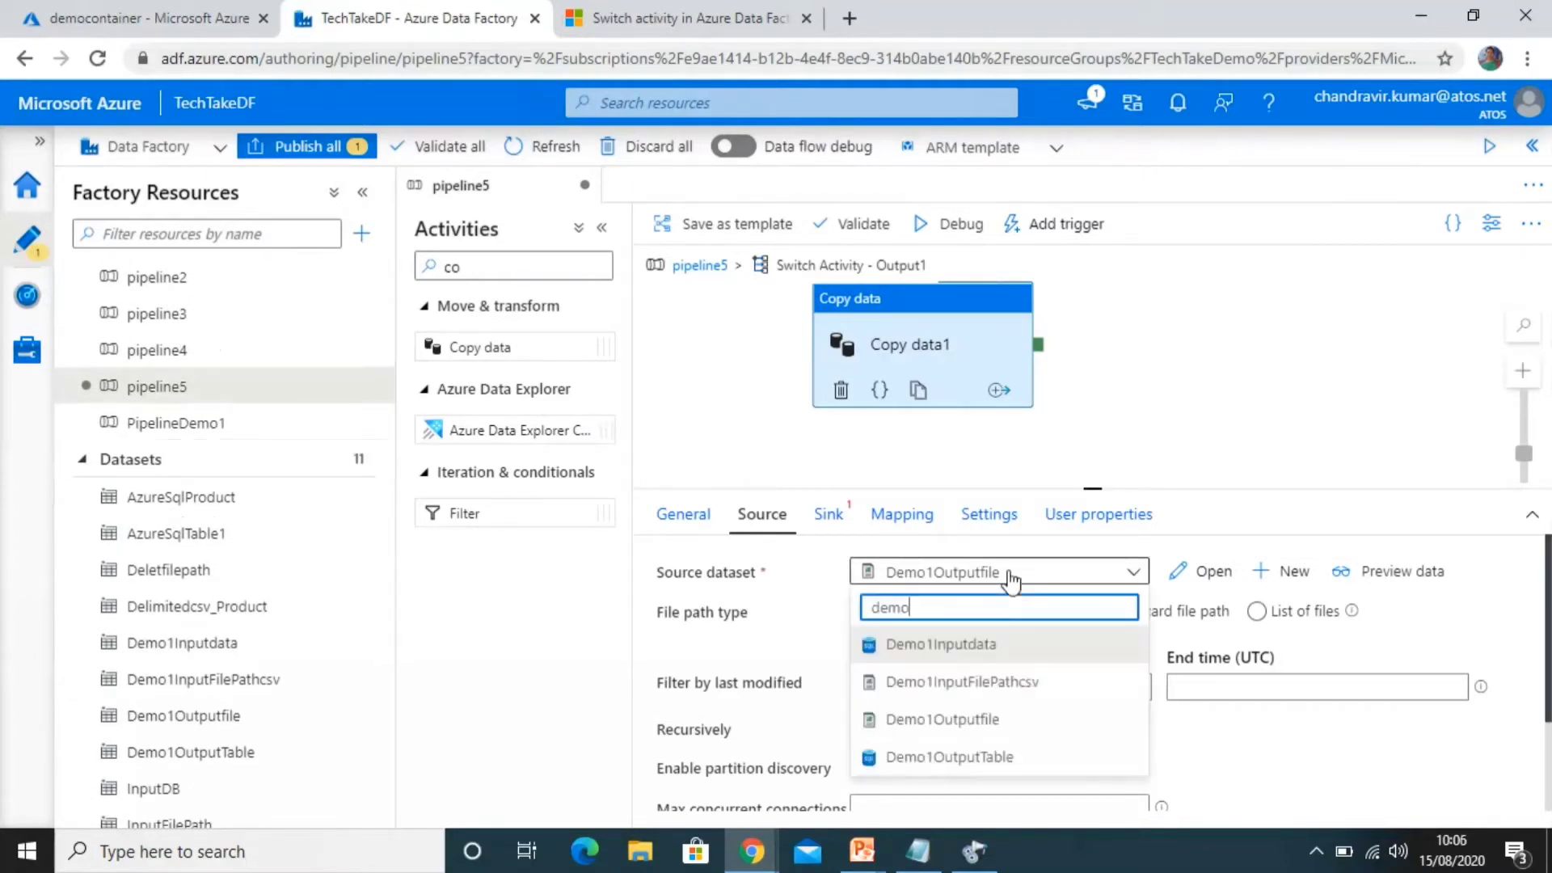
type("1")
left_click(987, 756)
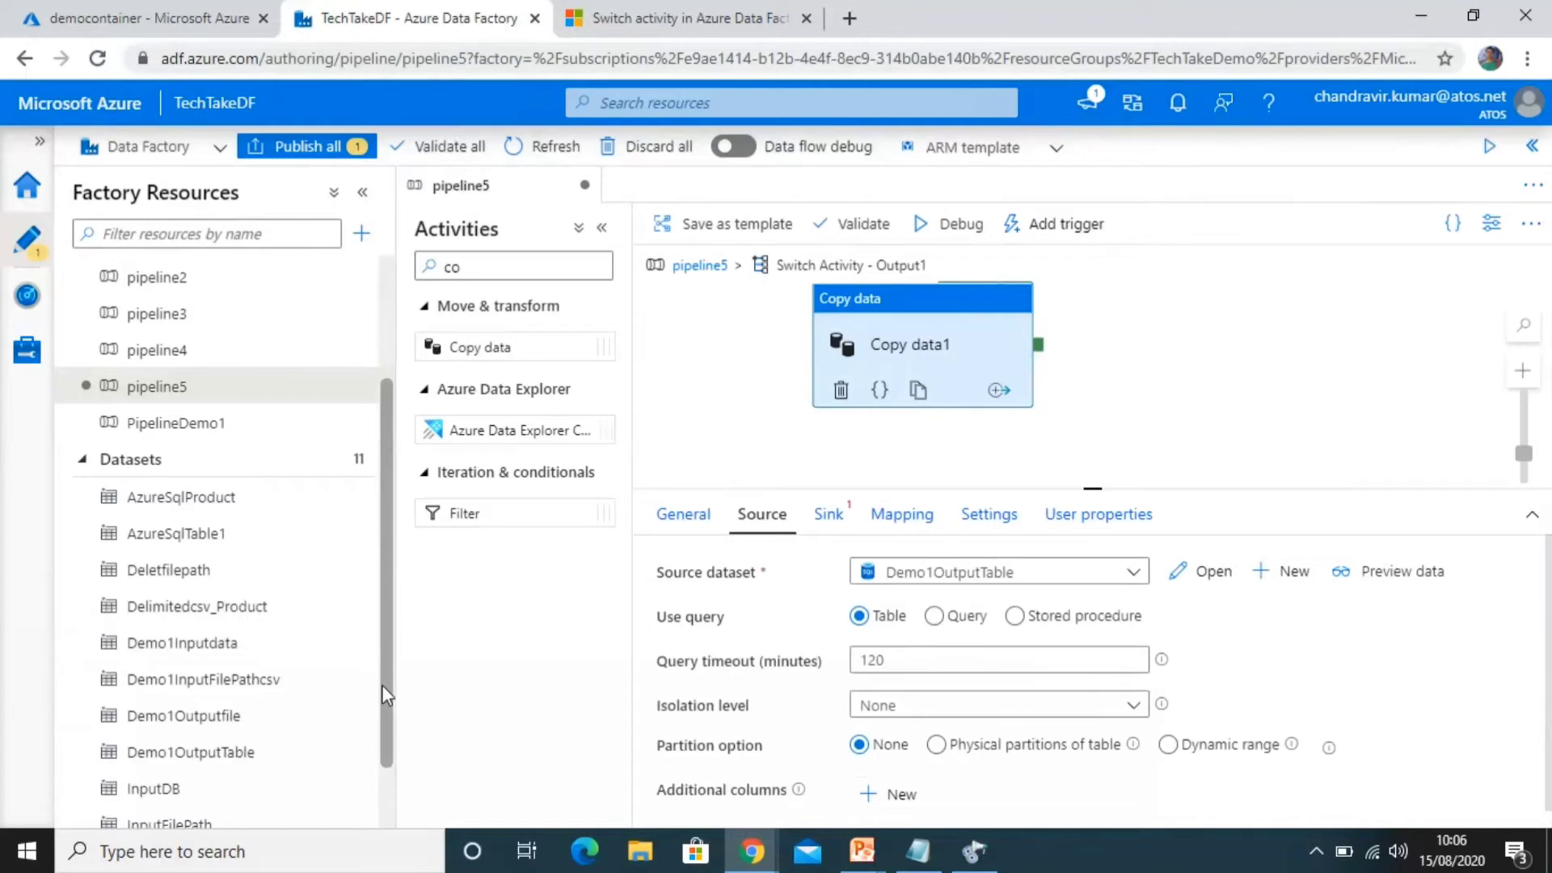
Open the Demo1OutputTable dataset and examine which linked service and table its connection uses.
left_click(264, 754)
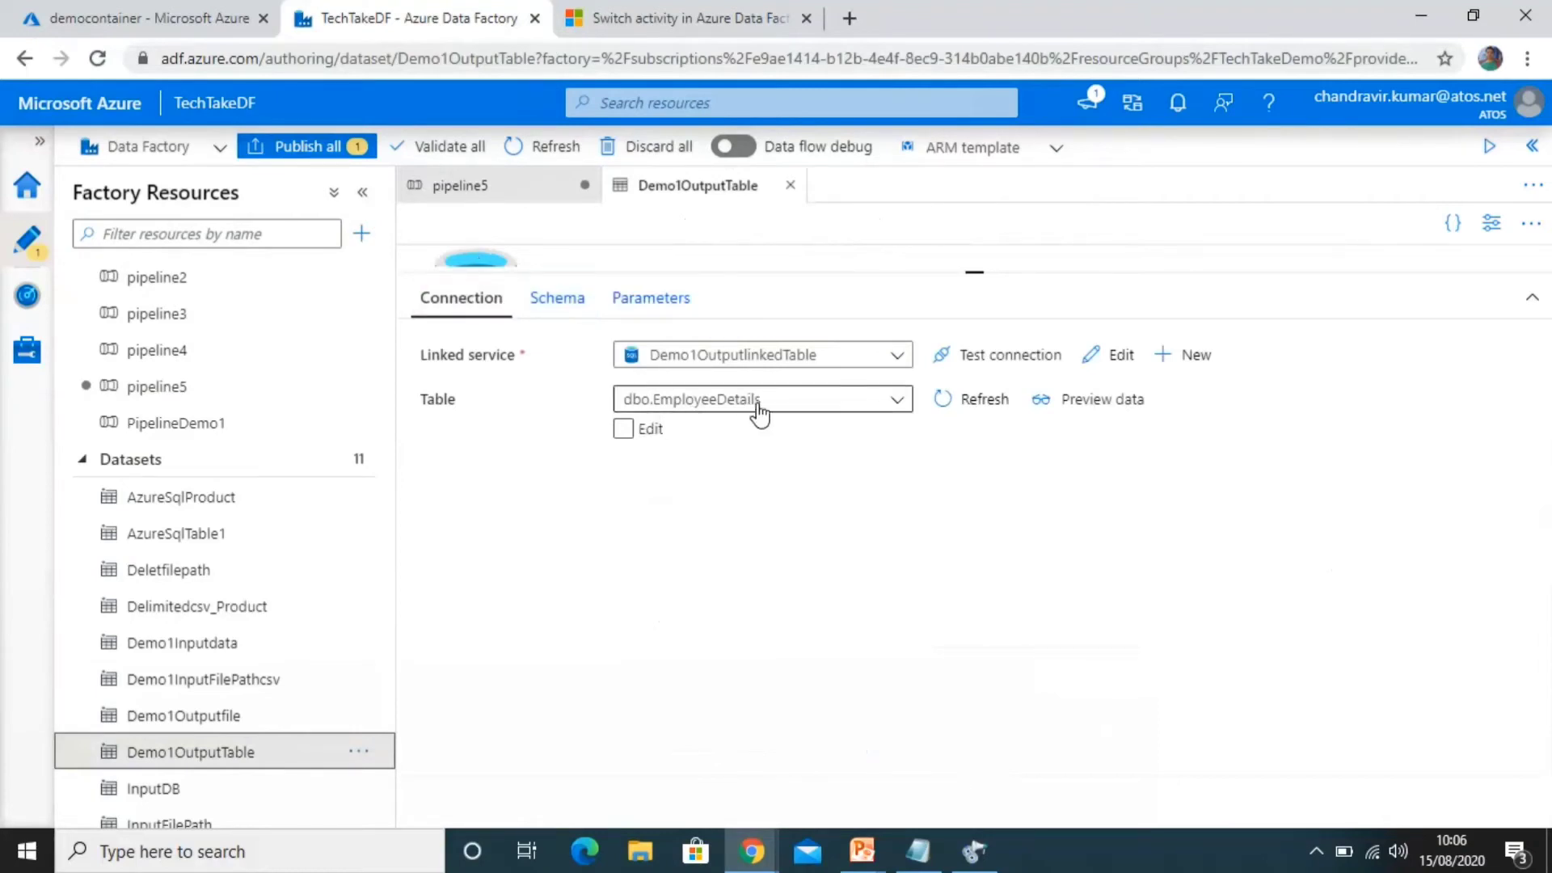
left_click(624, 430)
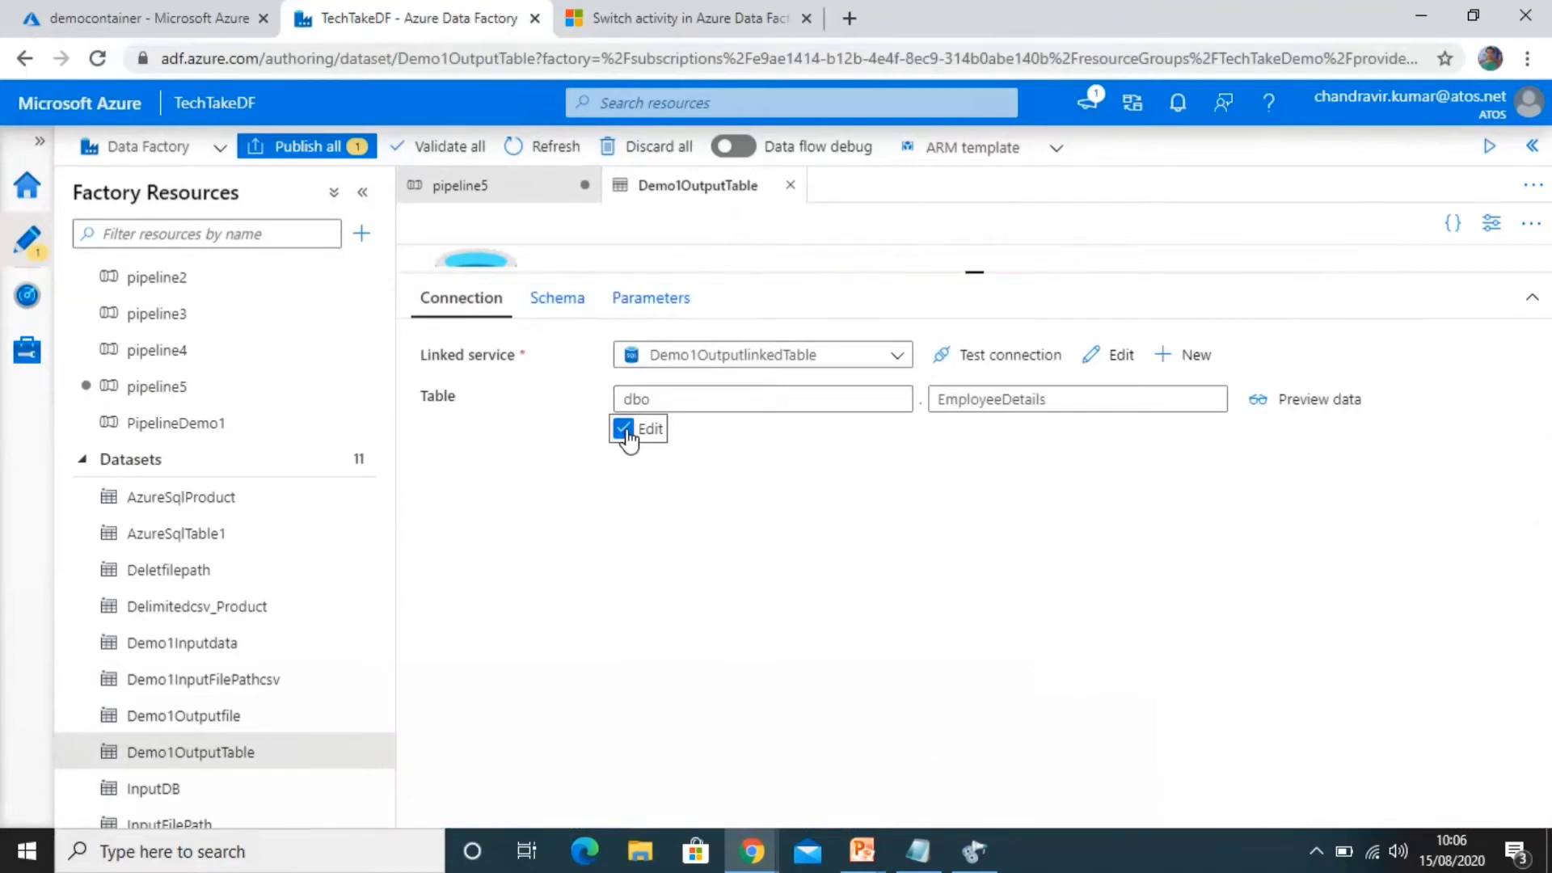
left_click(624, 429)
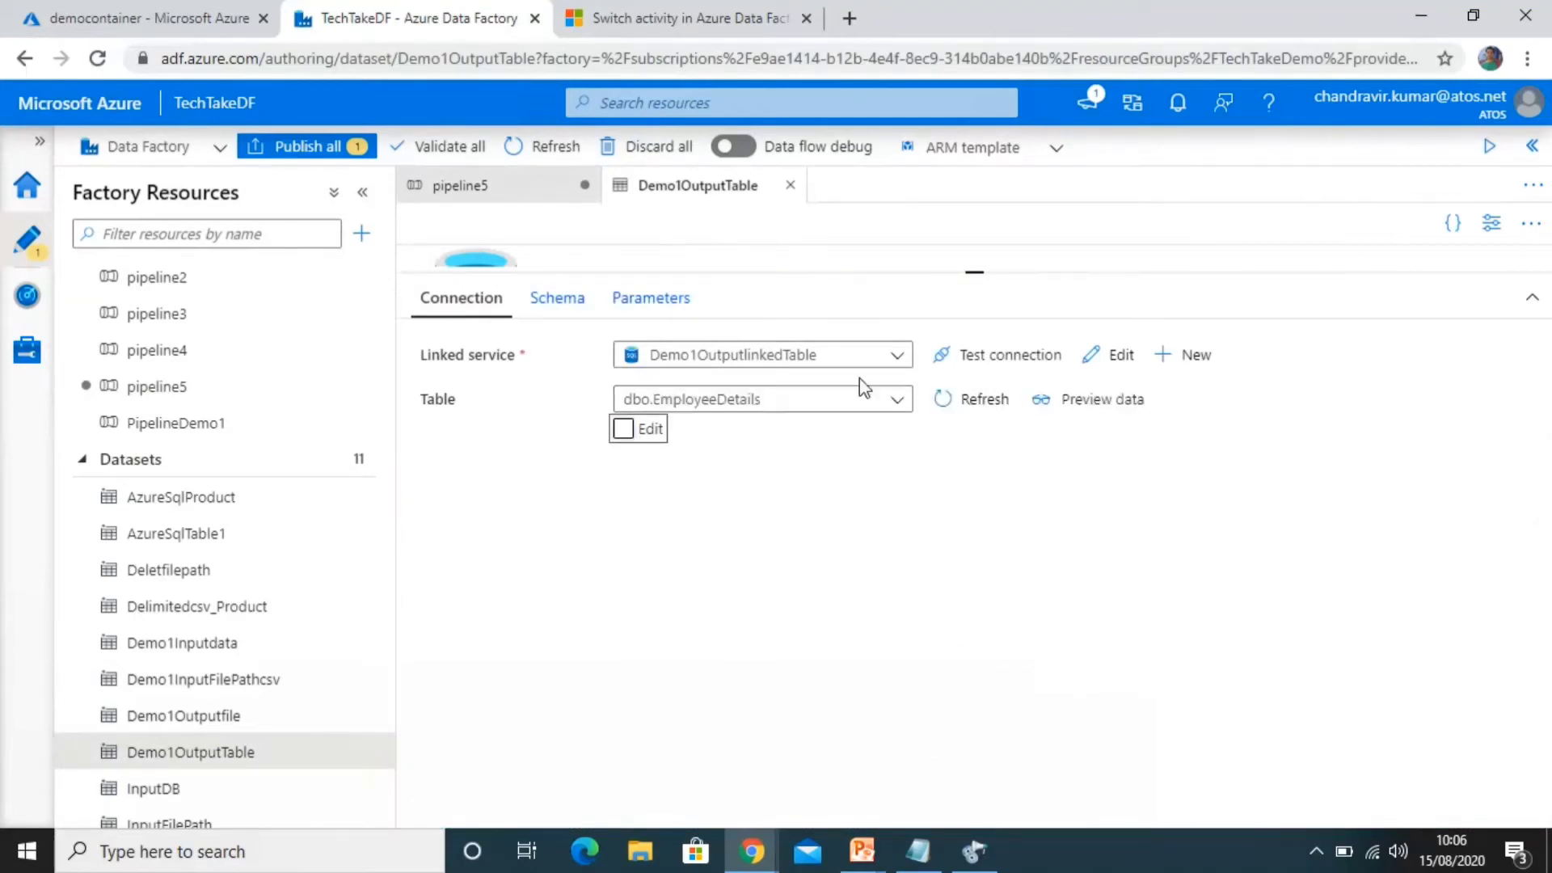
Change the table of the Demo1OutputTable dataset to dbo.Employee.
left_click(907, 398)
type("em")
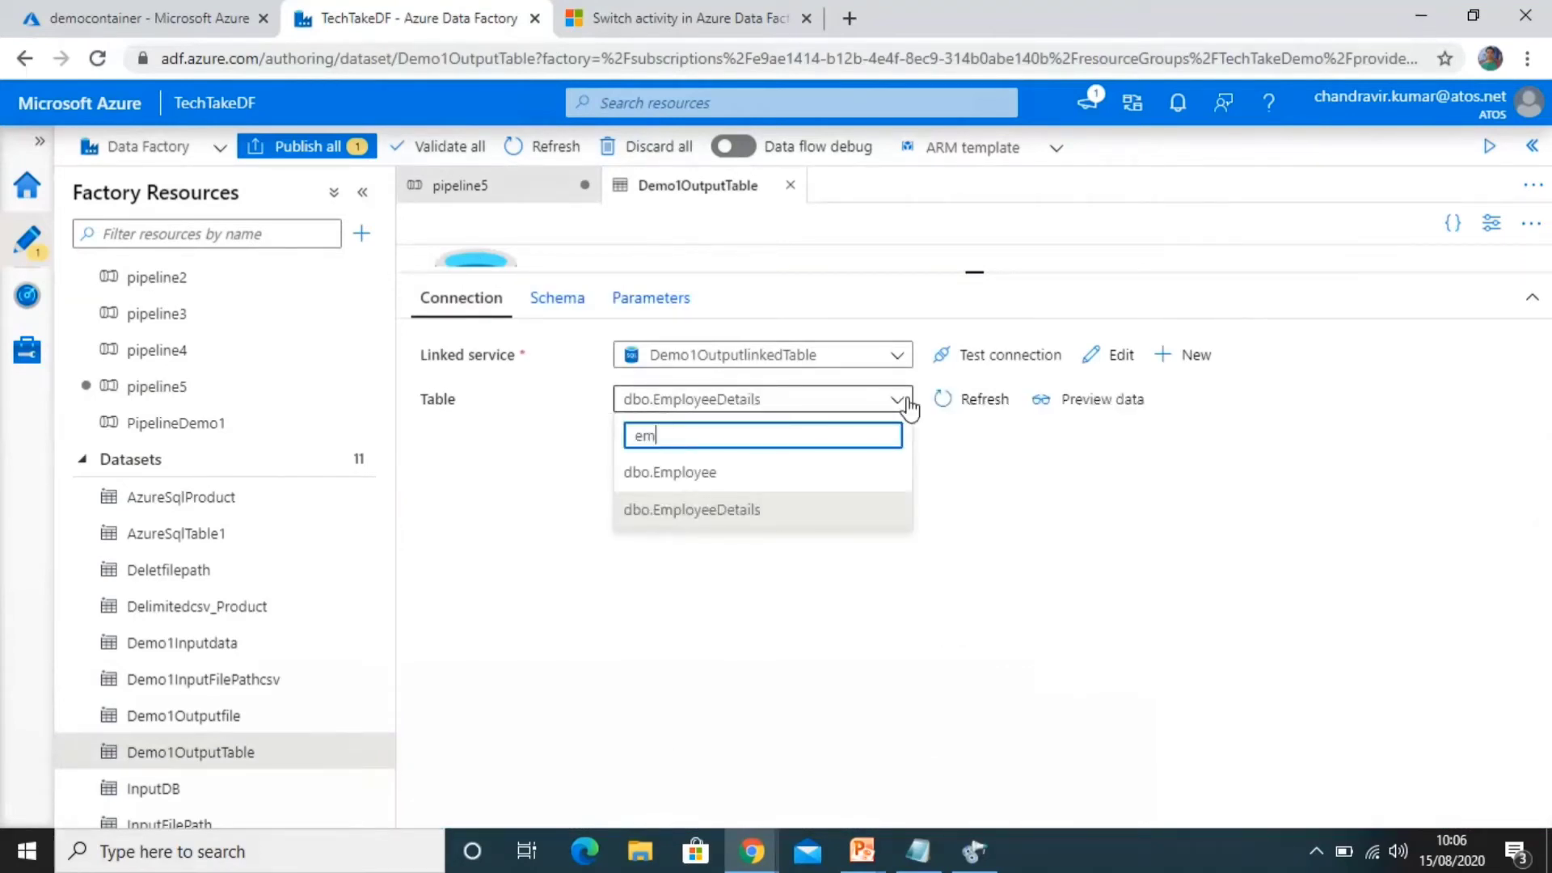
left_click(664, 477)
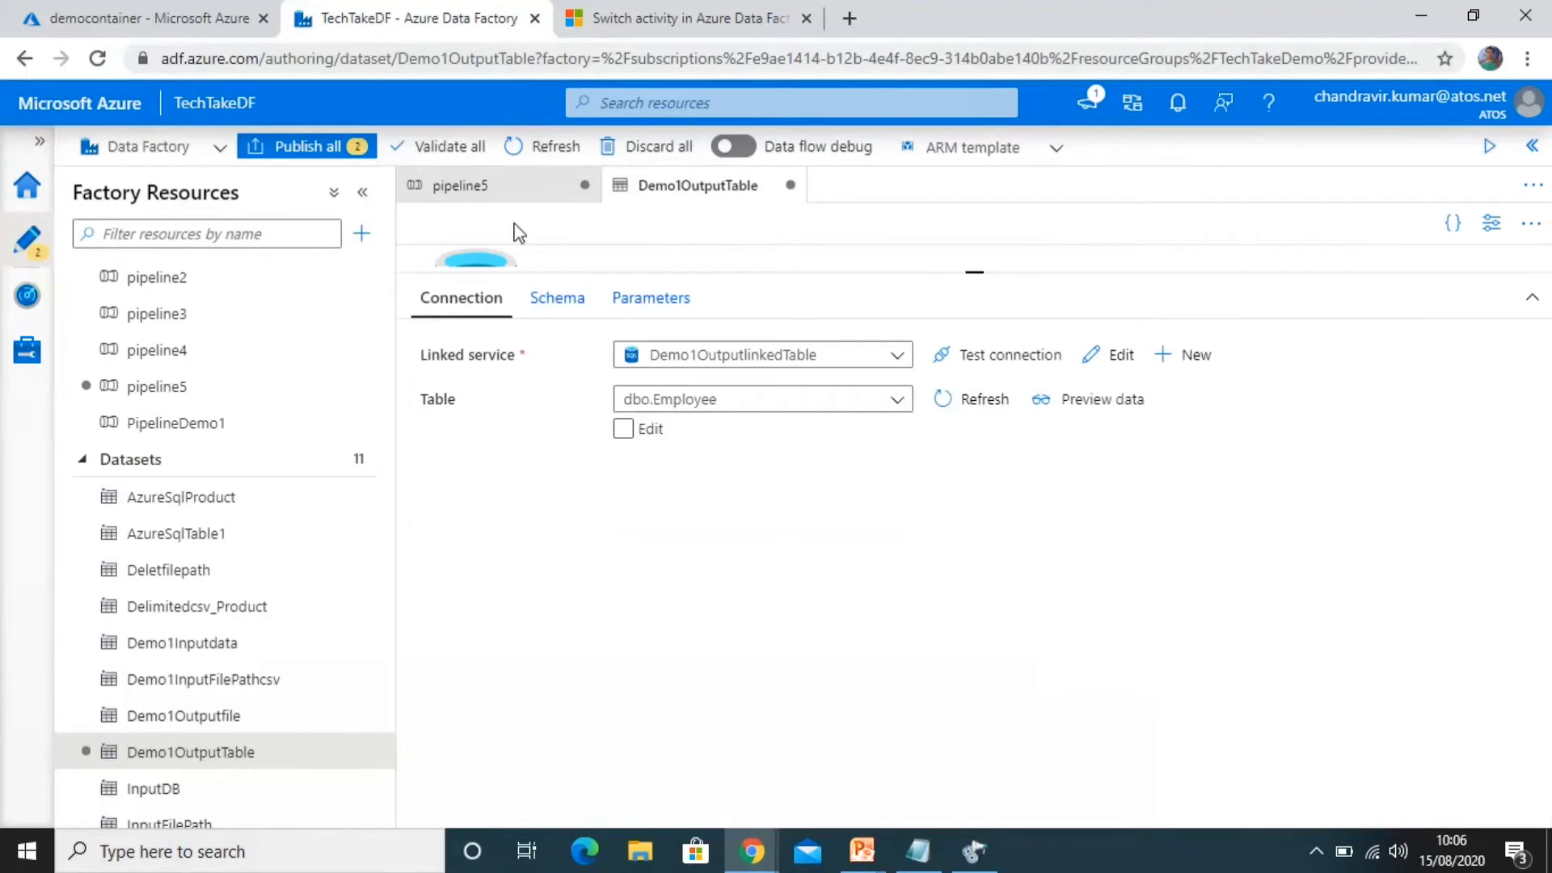
Return to pipeline5 and choose Demo1InputFilePathcsv as the sink dataset of the Output1 case's Copy data activity.
left_click(495, 193)
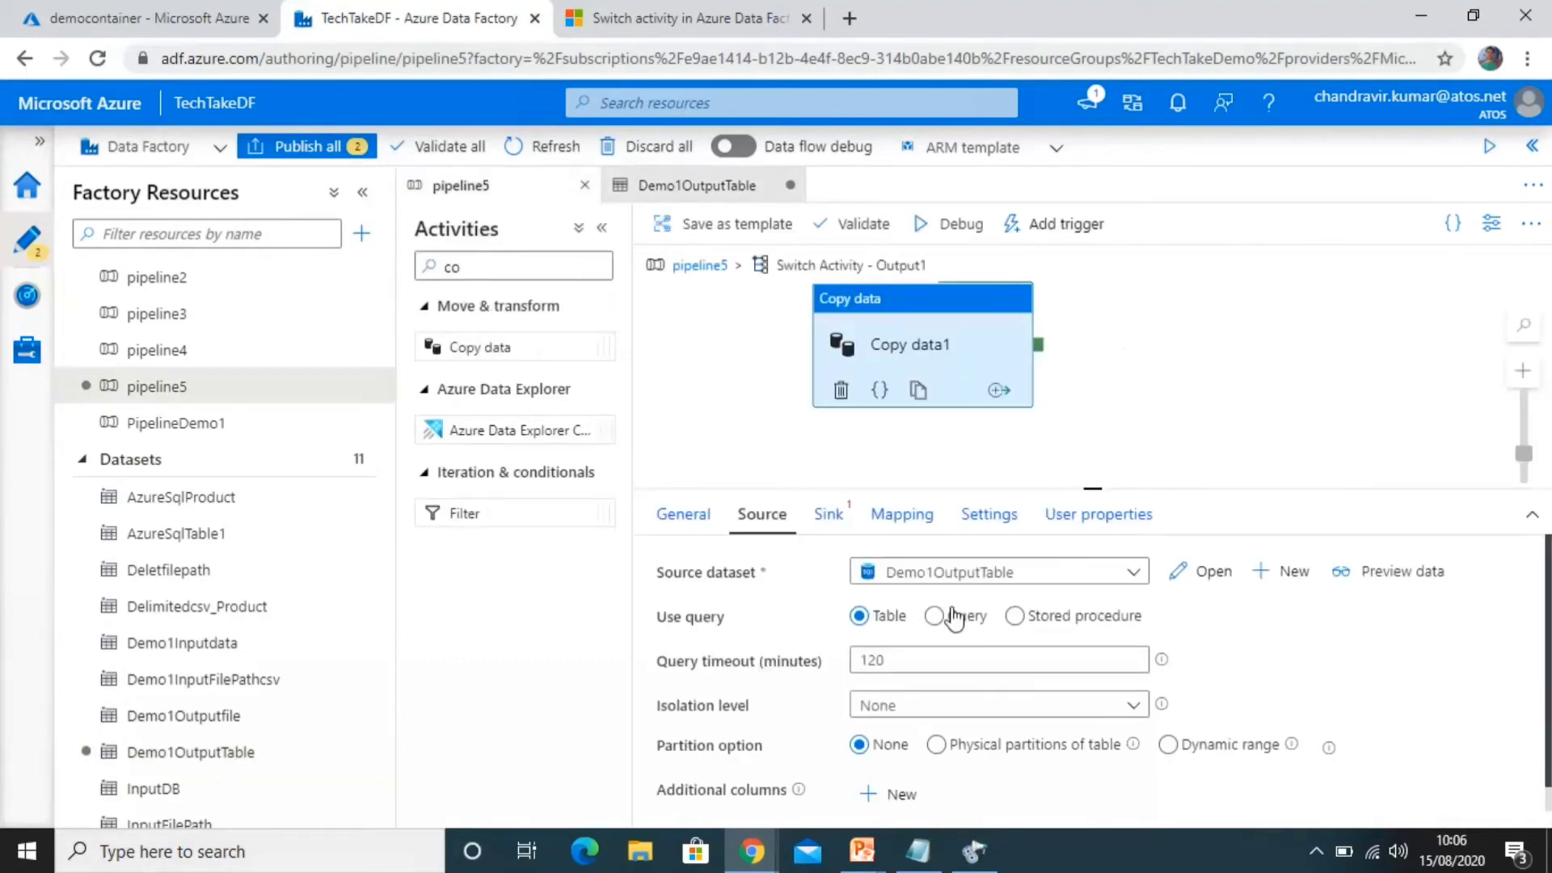
left_click(835, 520)
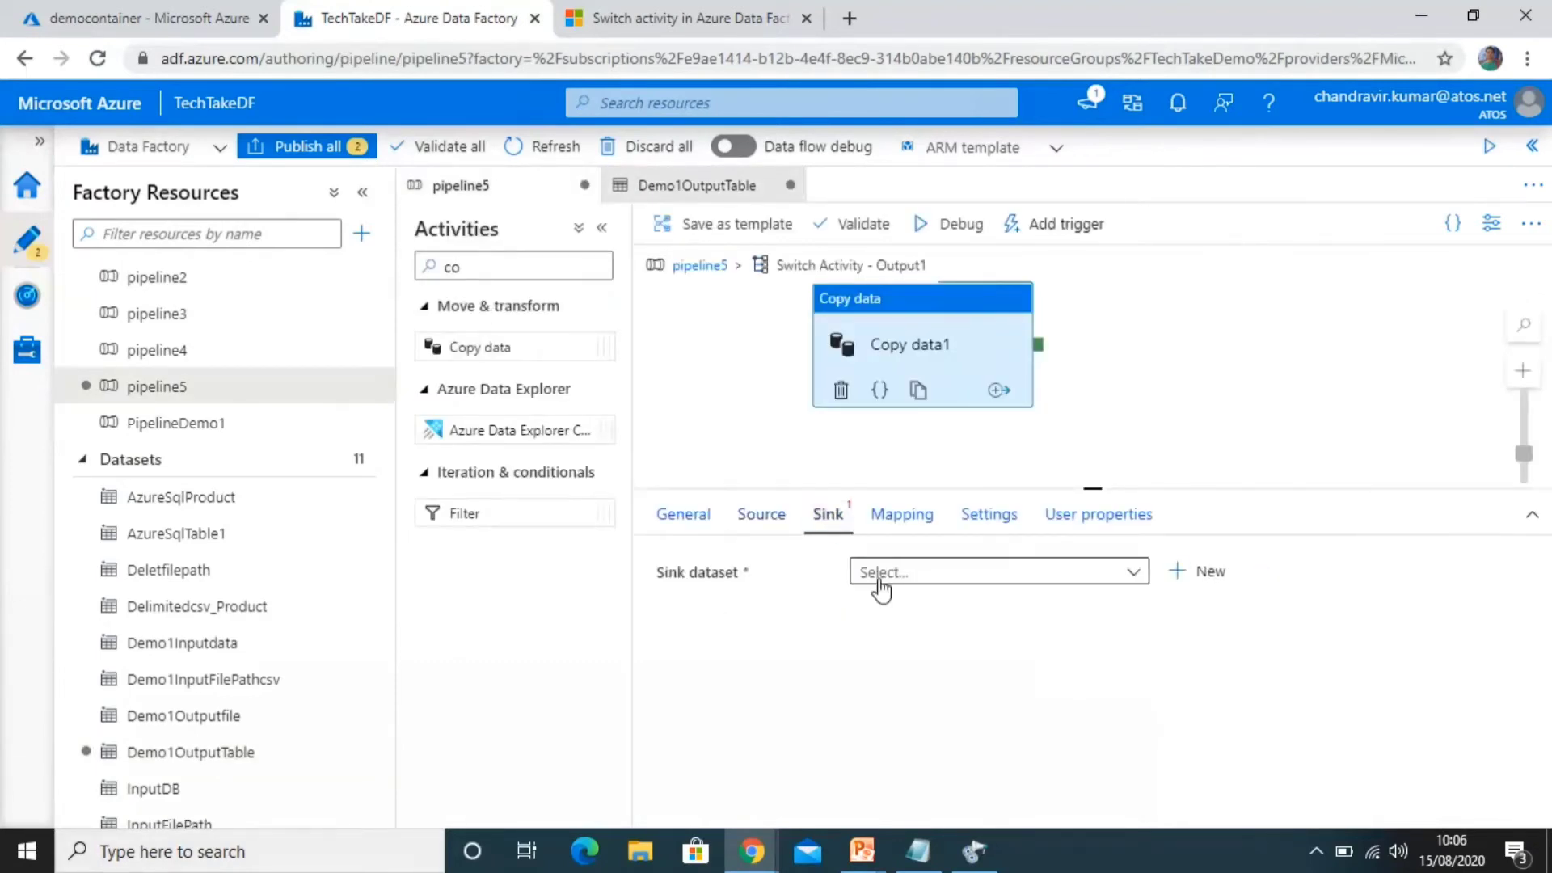
left_click(887, 573)
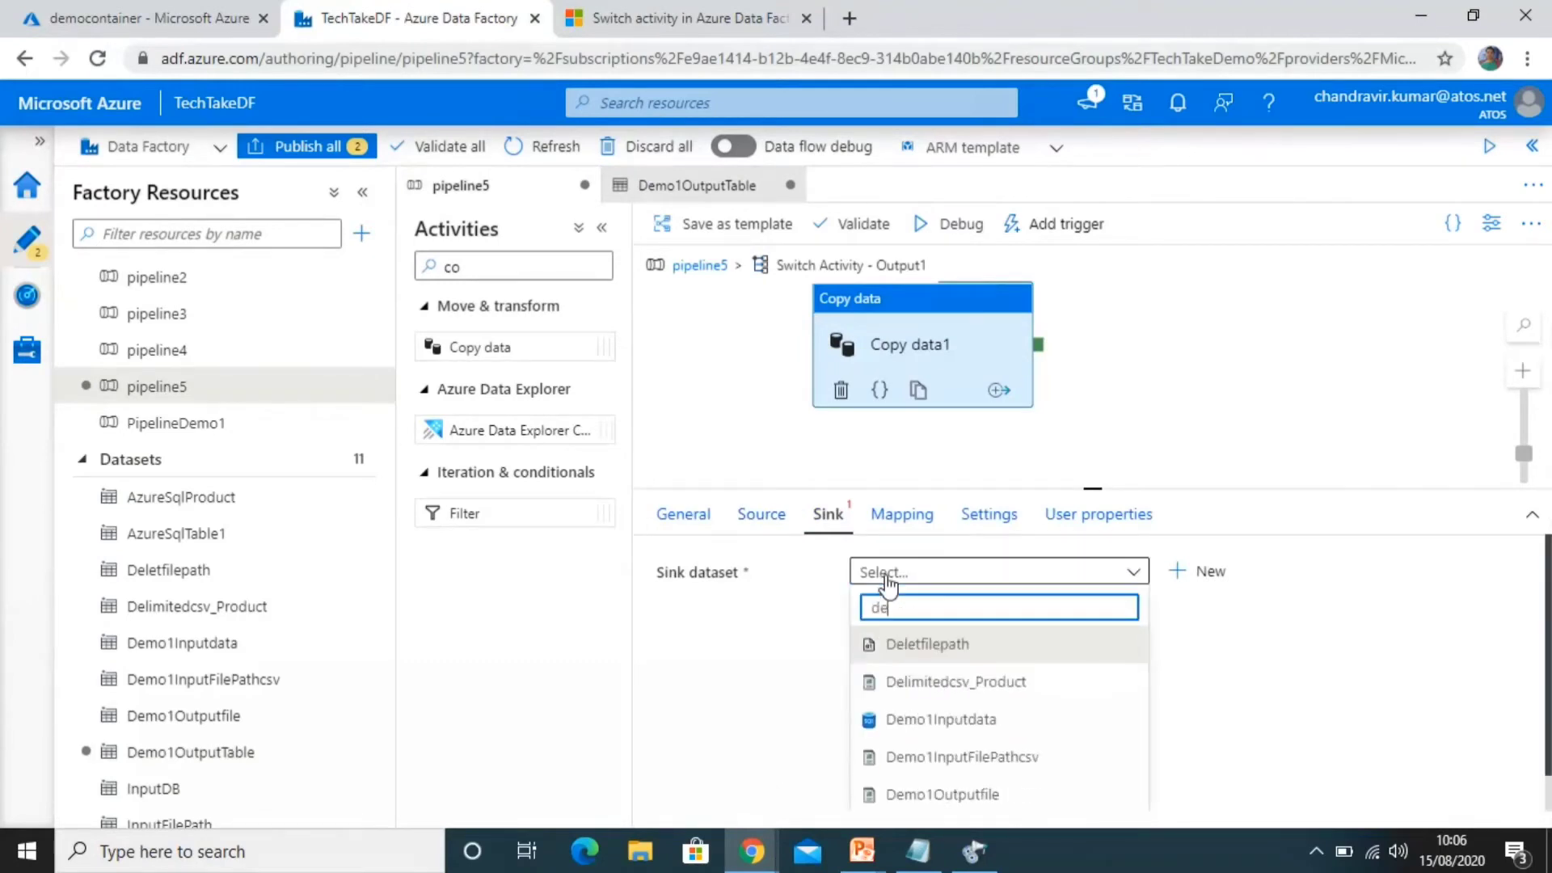
type("dem")
left_click(981, 684)
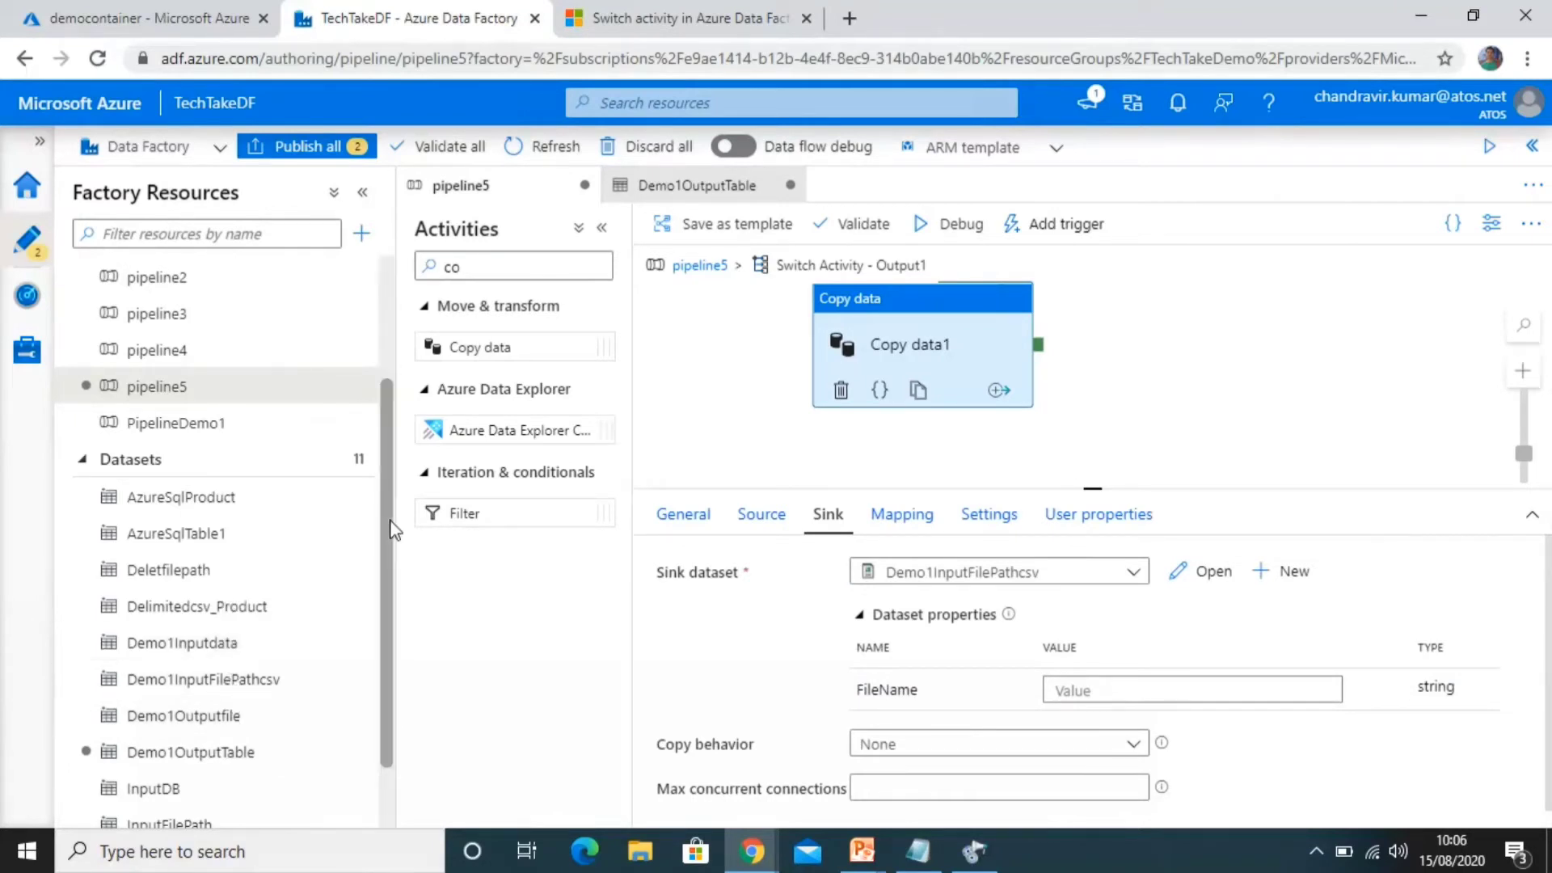
Open the Demo1InputFilePathcsv dataset and rename its FileName parameter to FolderName.
left_click_drag(391, 529, 391, 599)
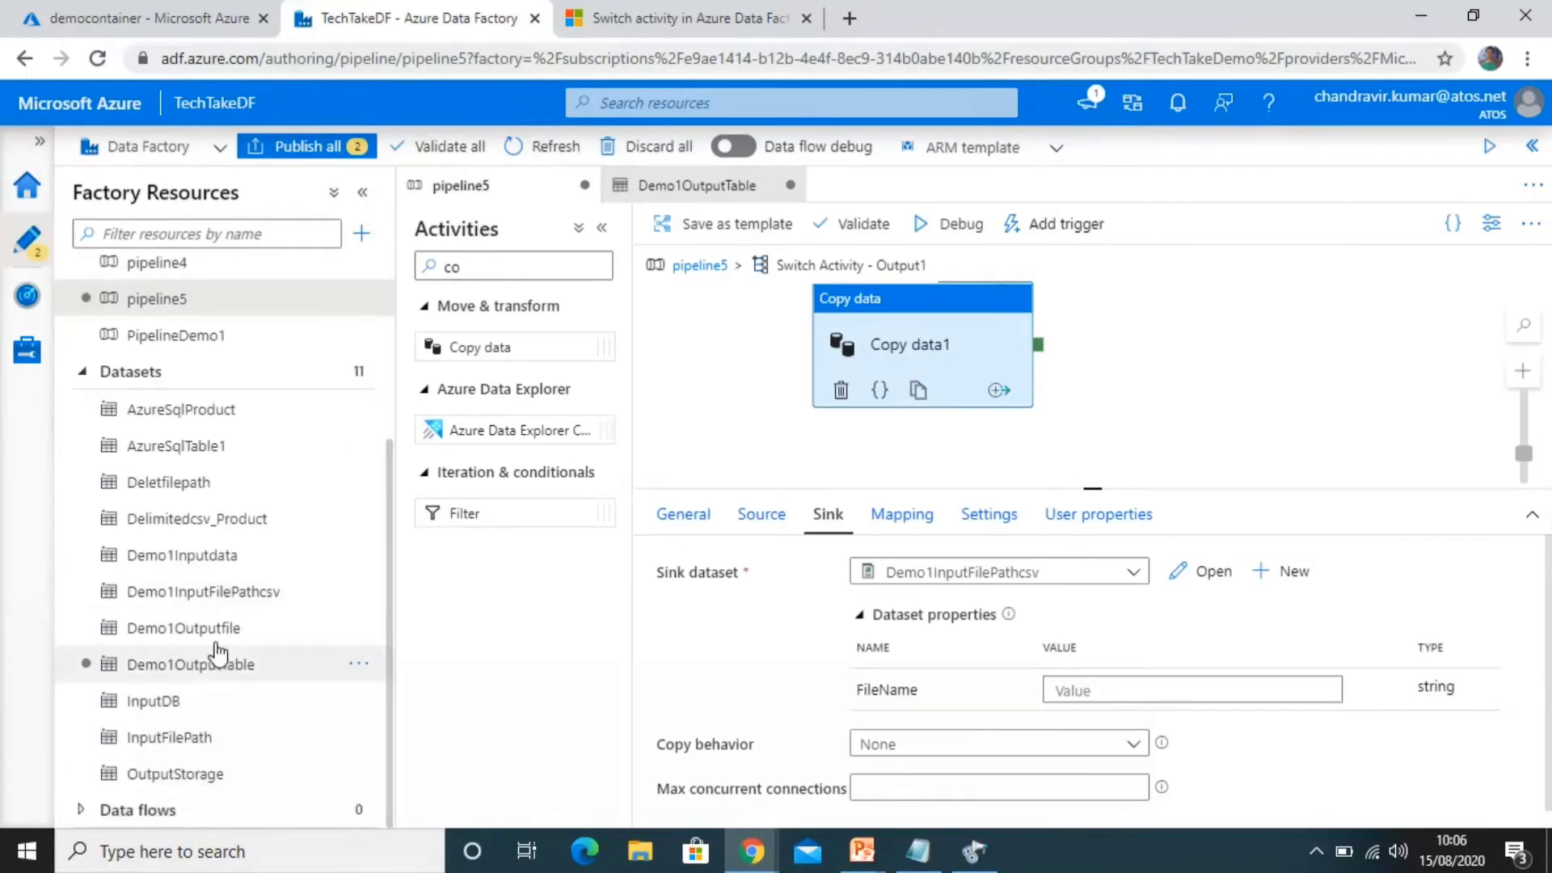
left_click(206, 593)
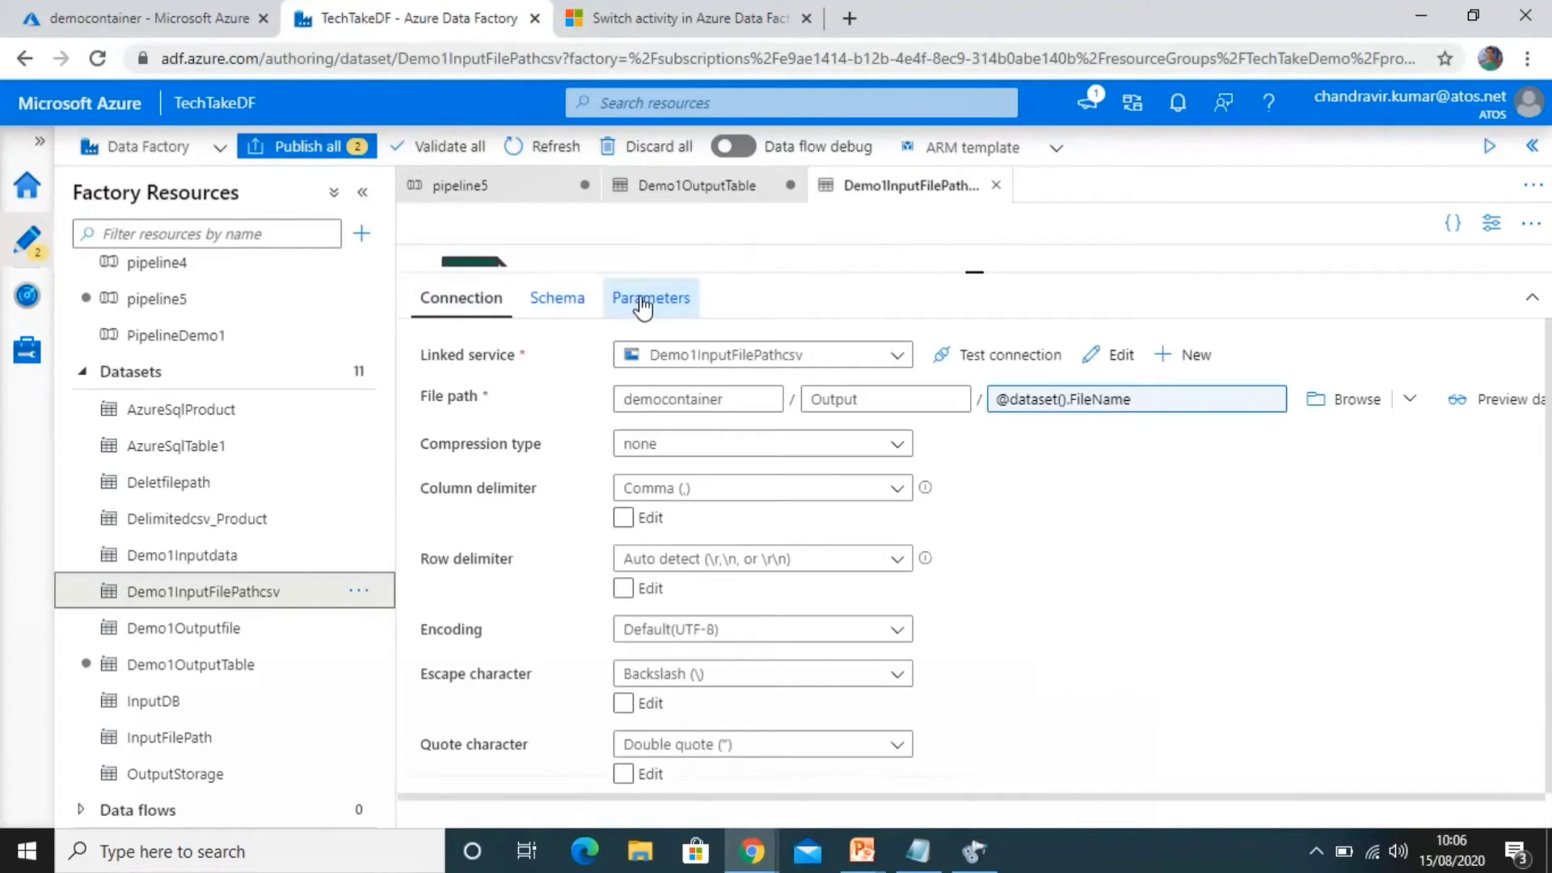
left_click(643, 307)
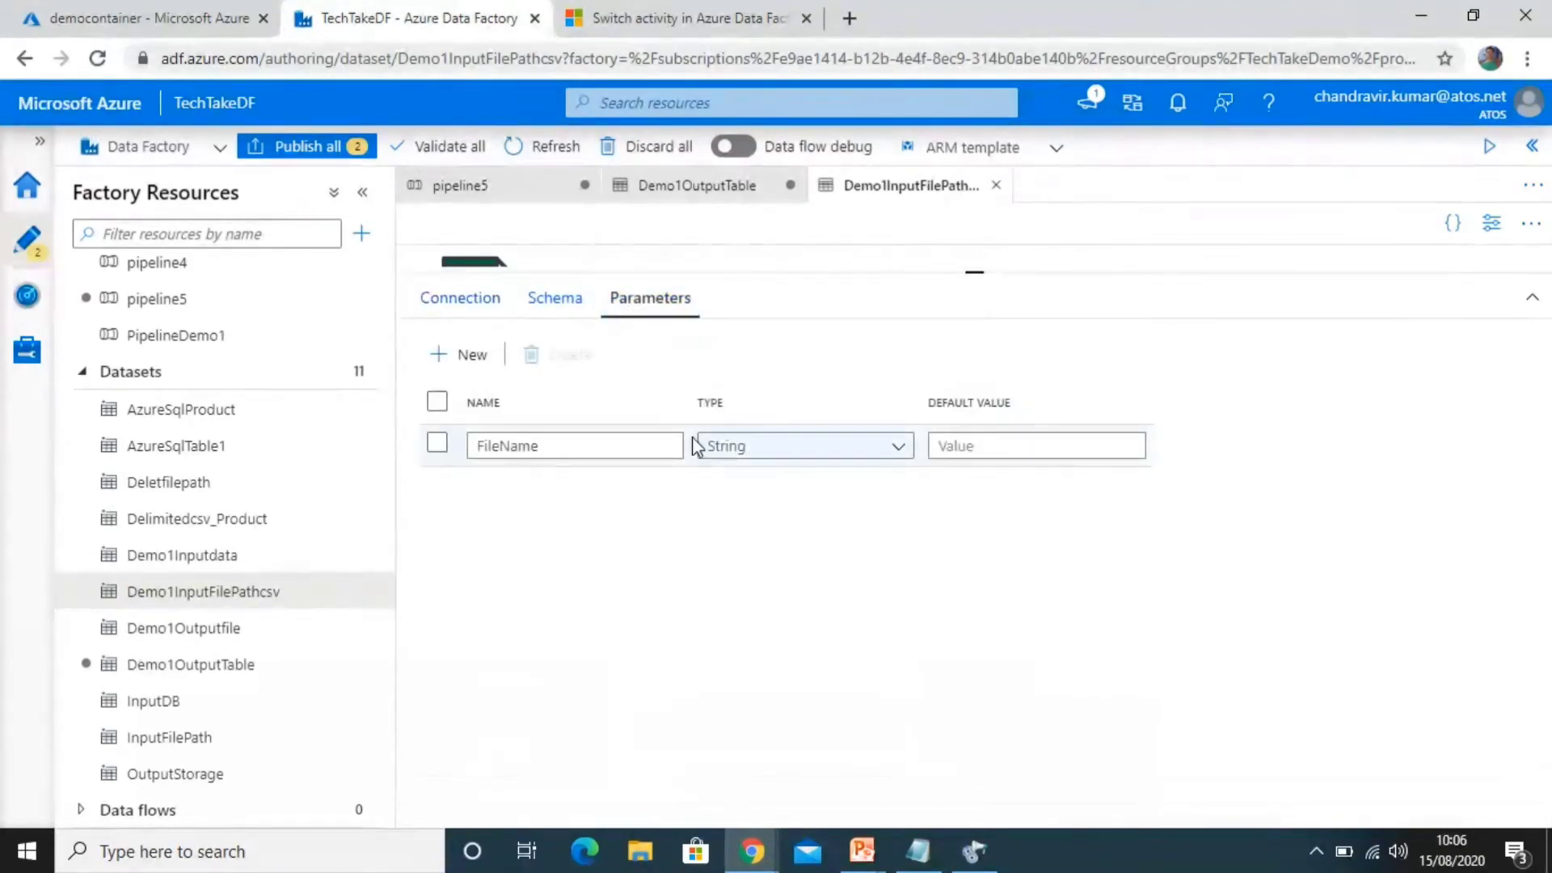
left_click(599, 443)
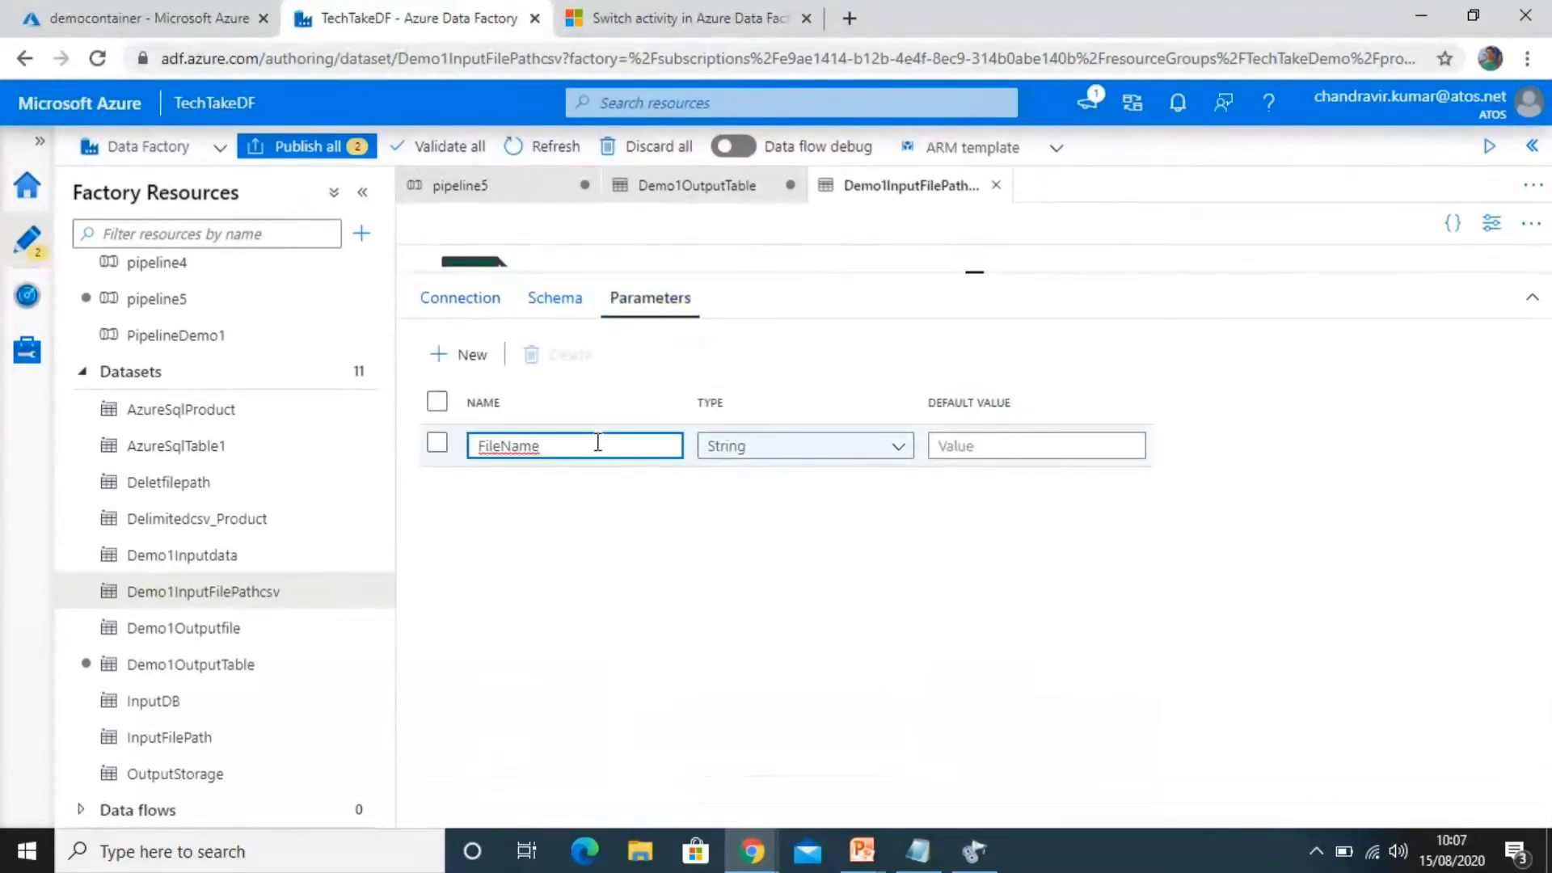
double_click(598, 443)
type("FolderName")
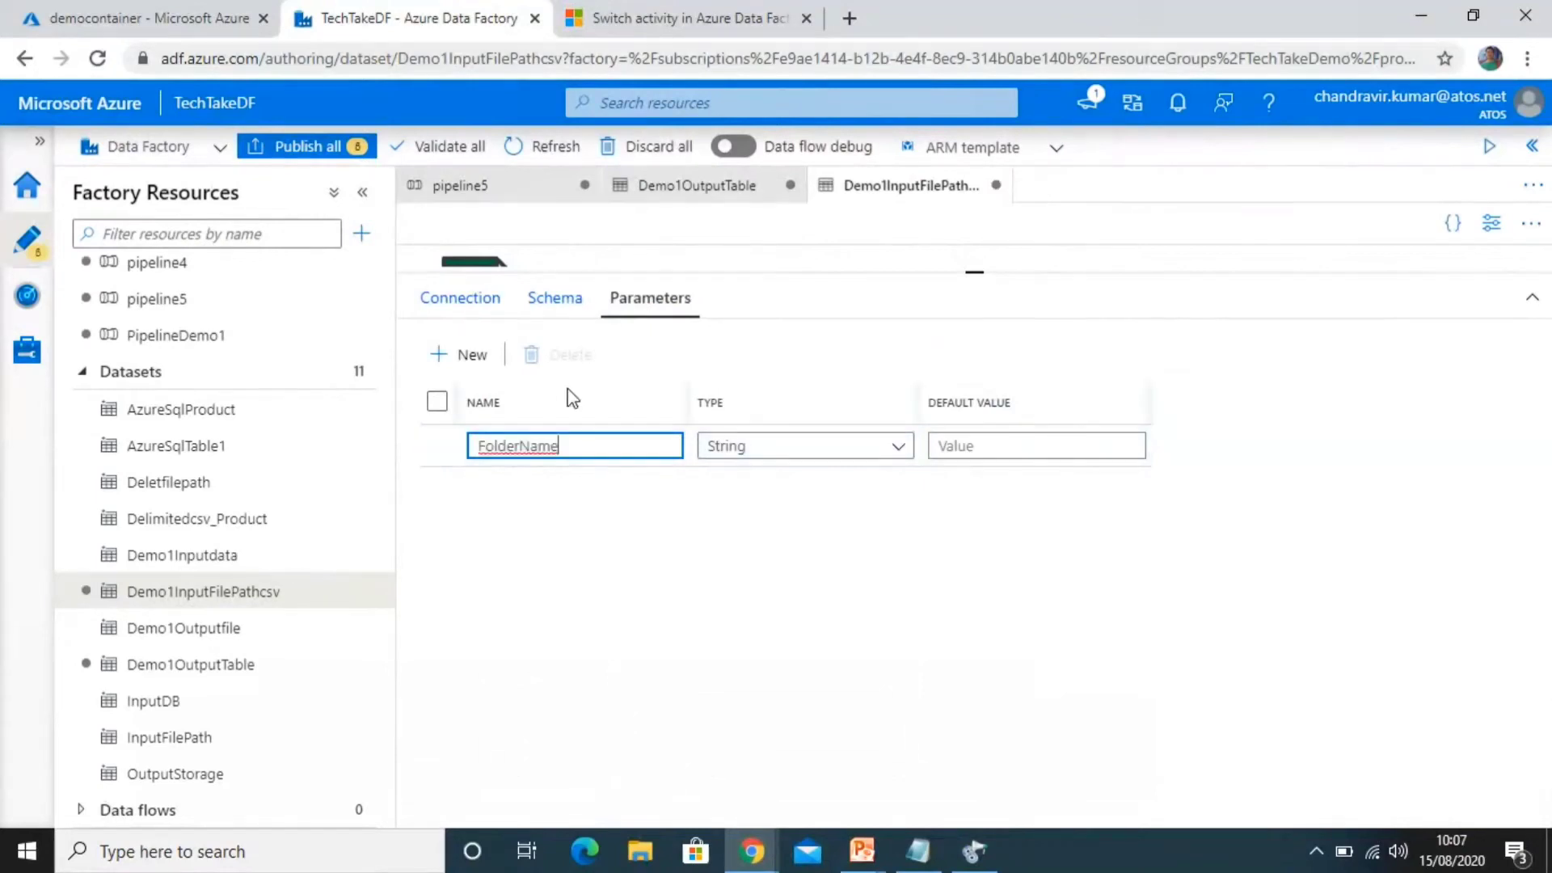
left_click(468, 305)
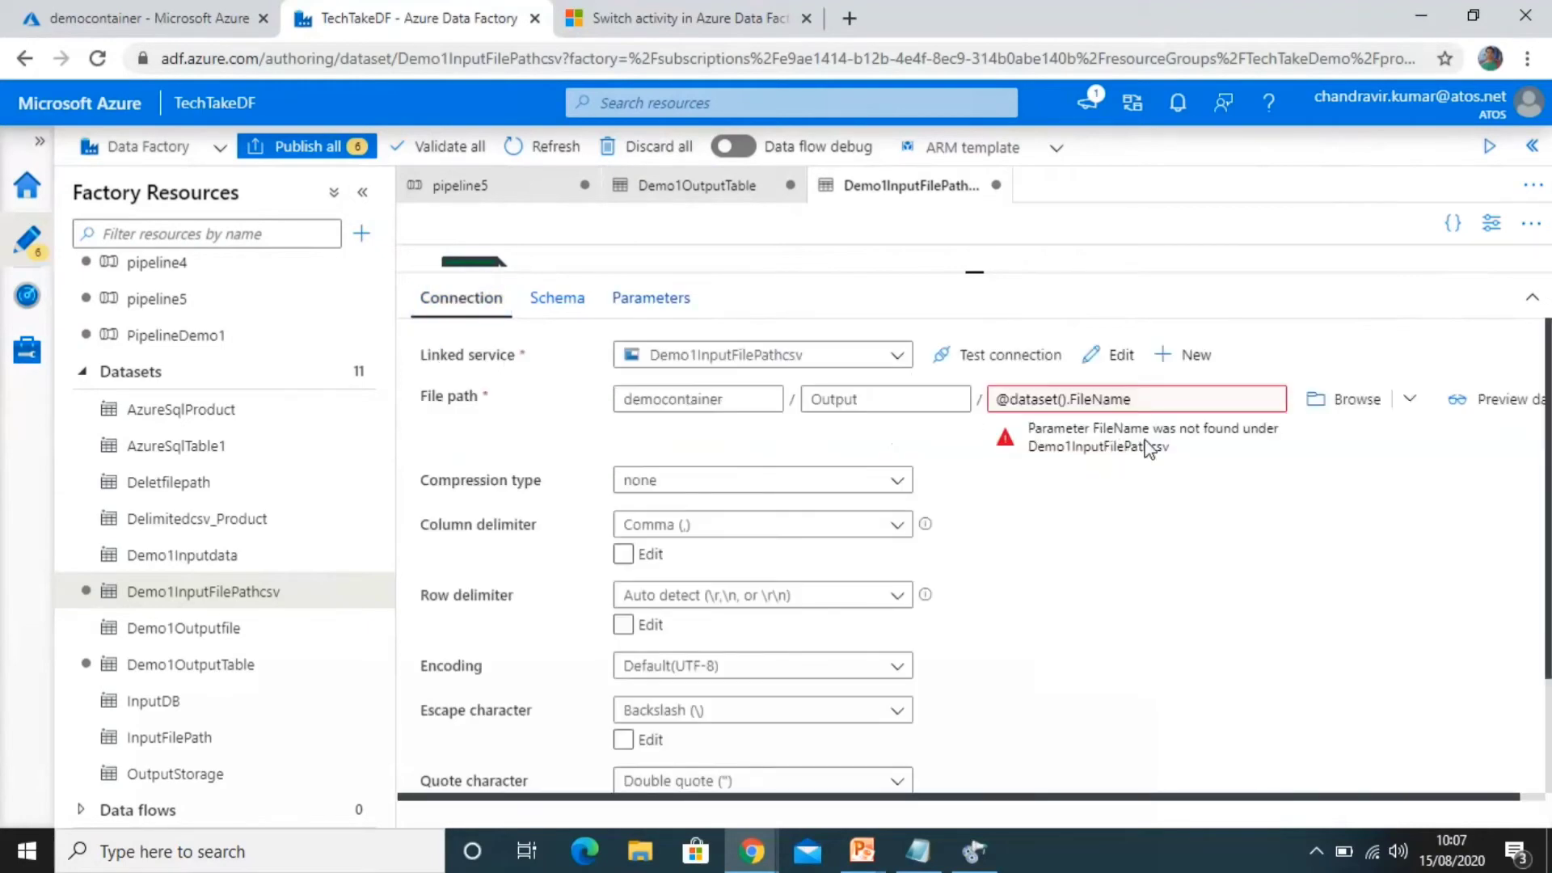
left_click(1219, 401)
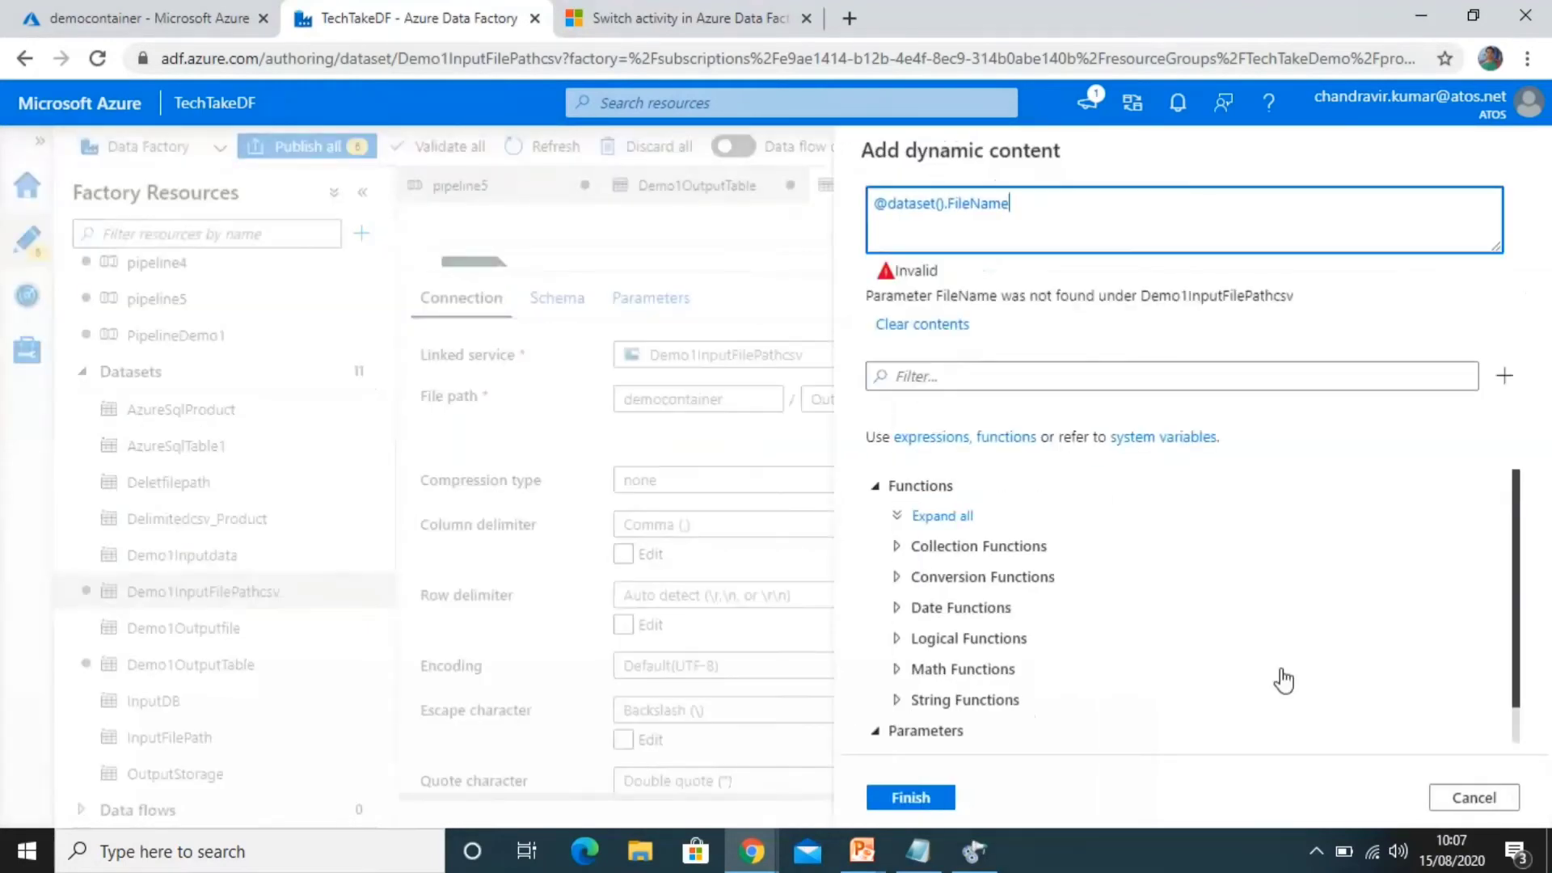
left_click(1440, 796)
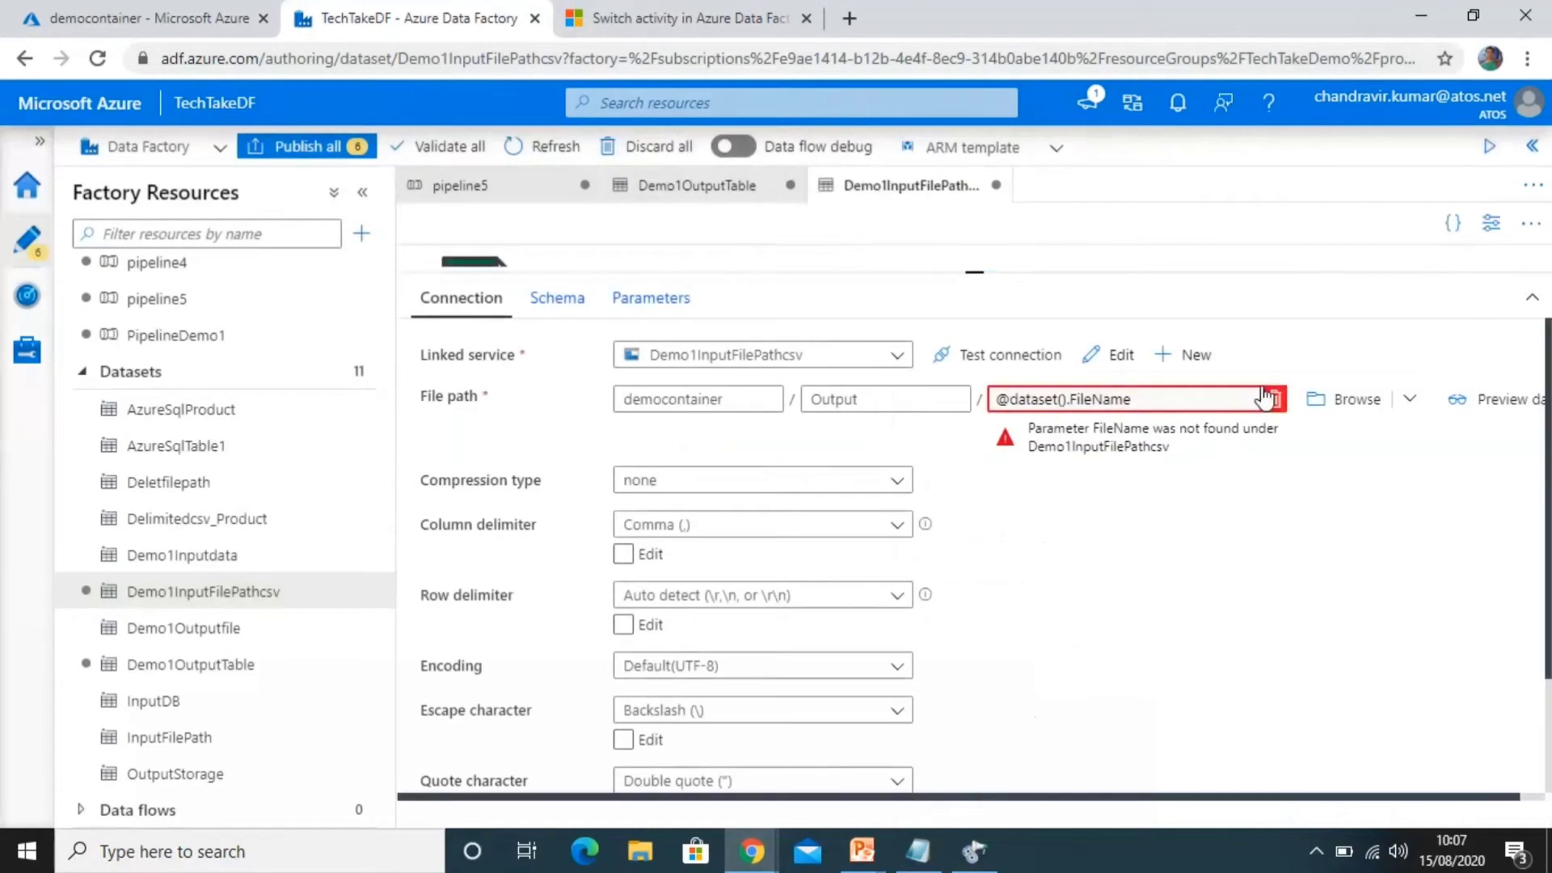
left_click(1273, 400)
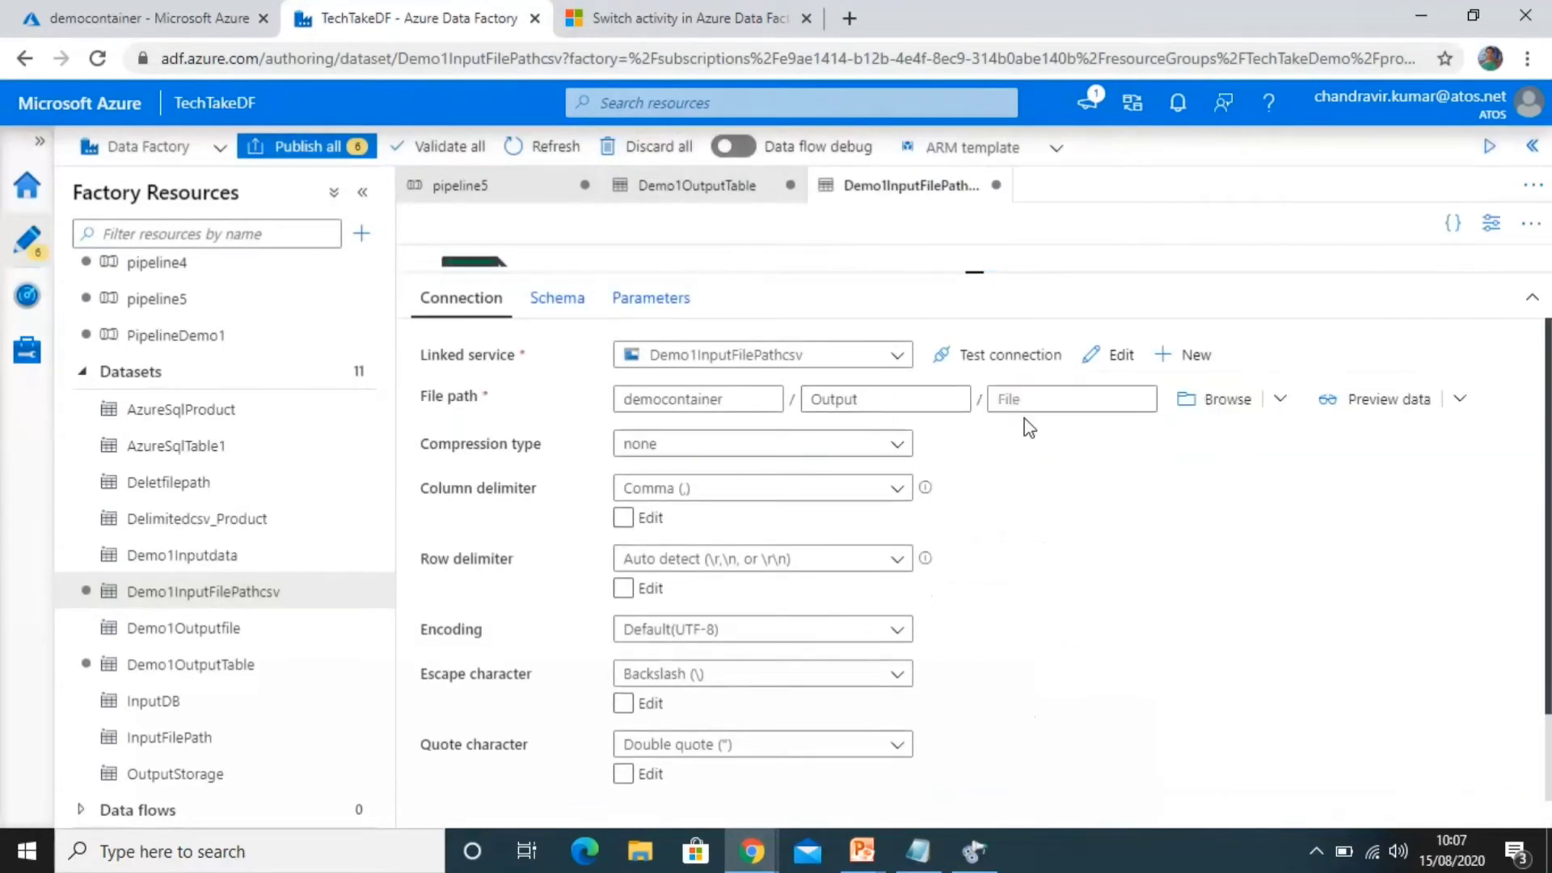
left_click(895, 397)
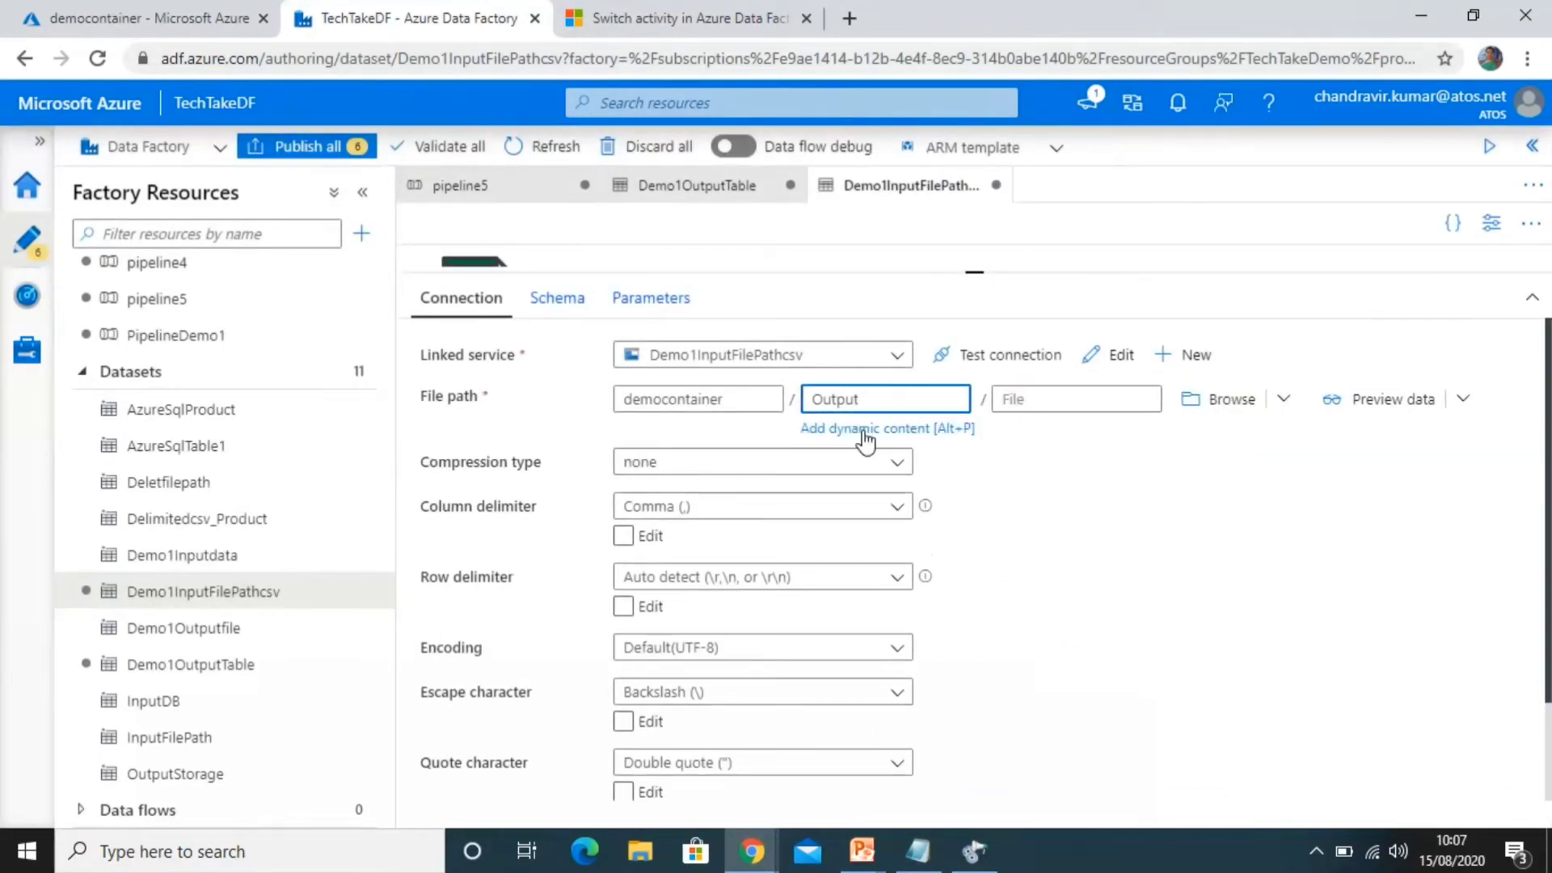
left_click(872, 428)
left_click(870, 436)
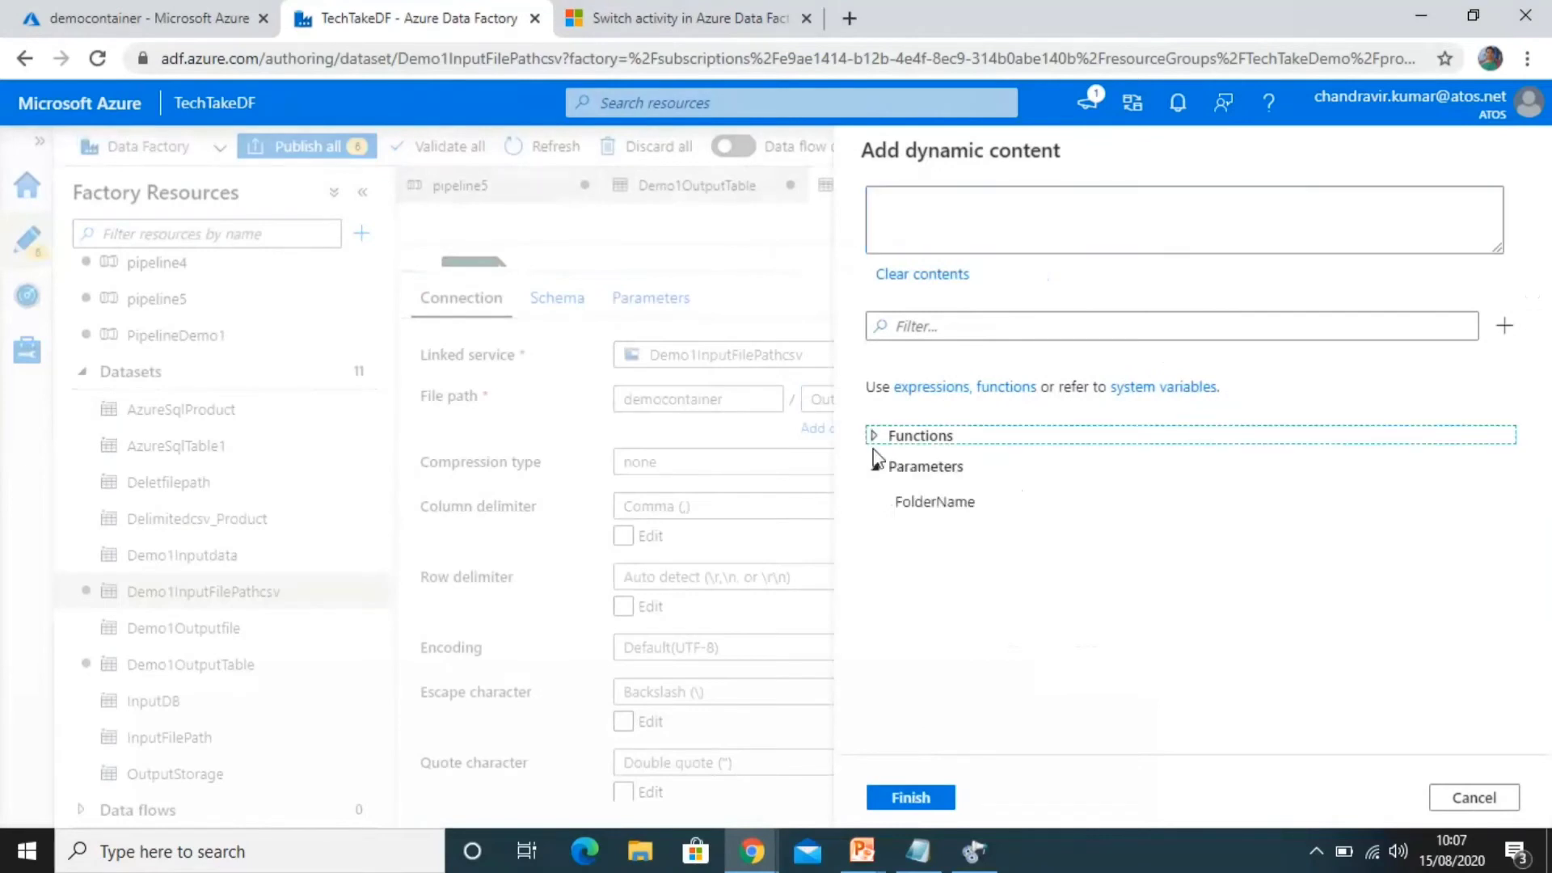
left_click(924, 516)
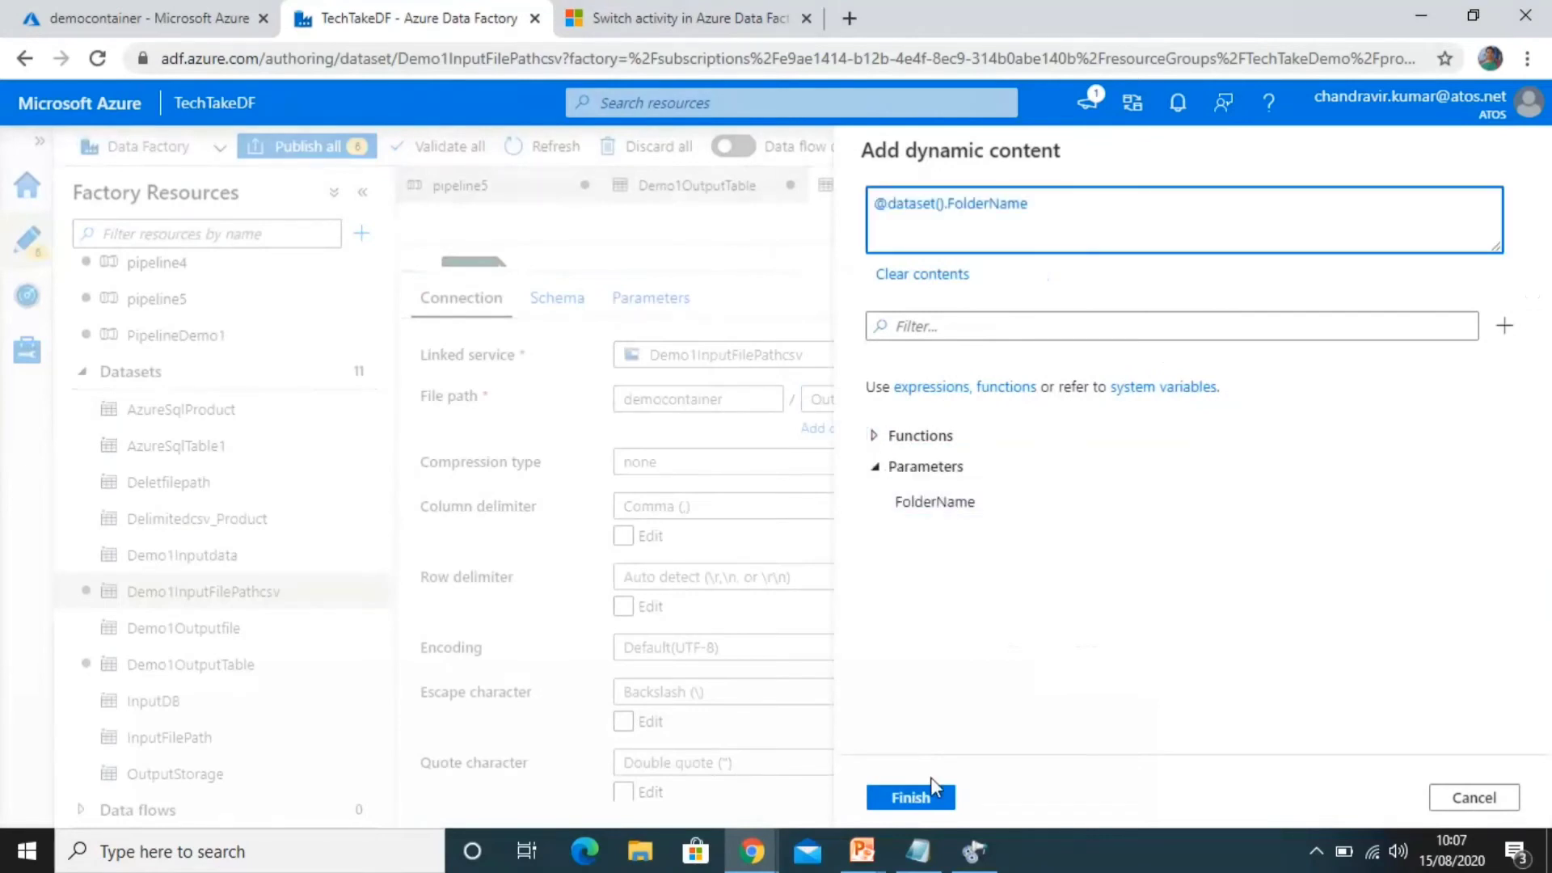
left_click(930, 781)
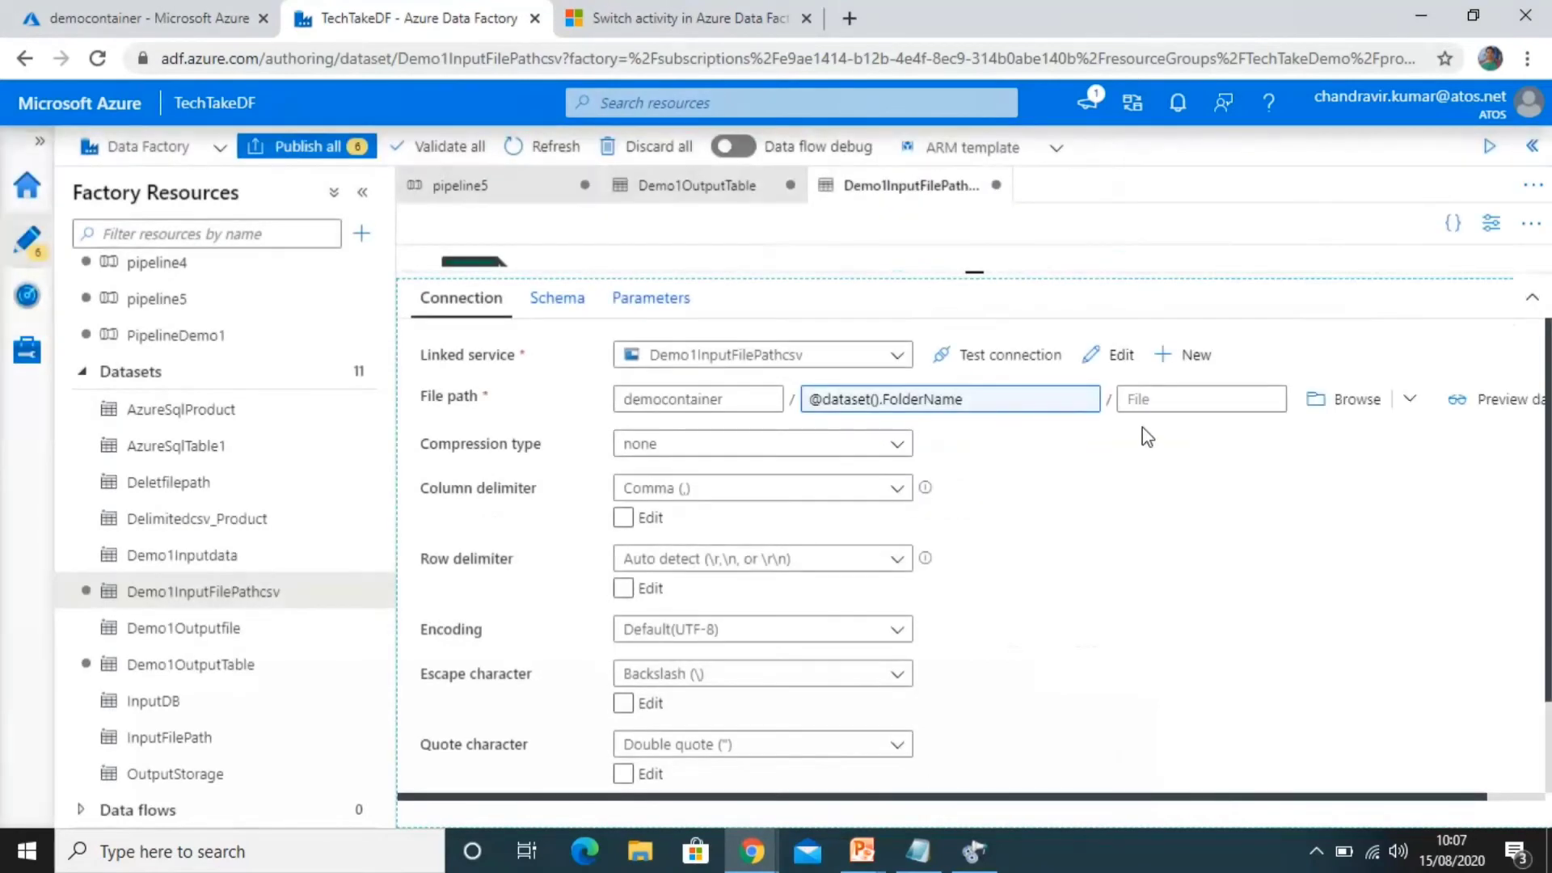
Set the file name in the dataset's file path to Employee.csv.
left_click(1175, 402)
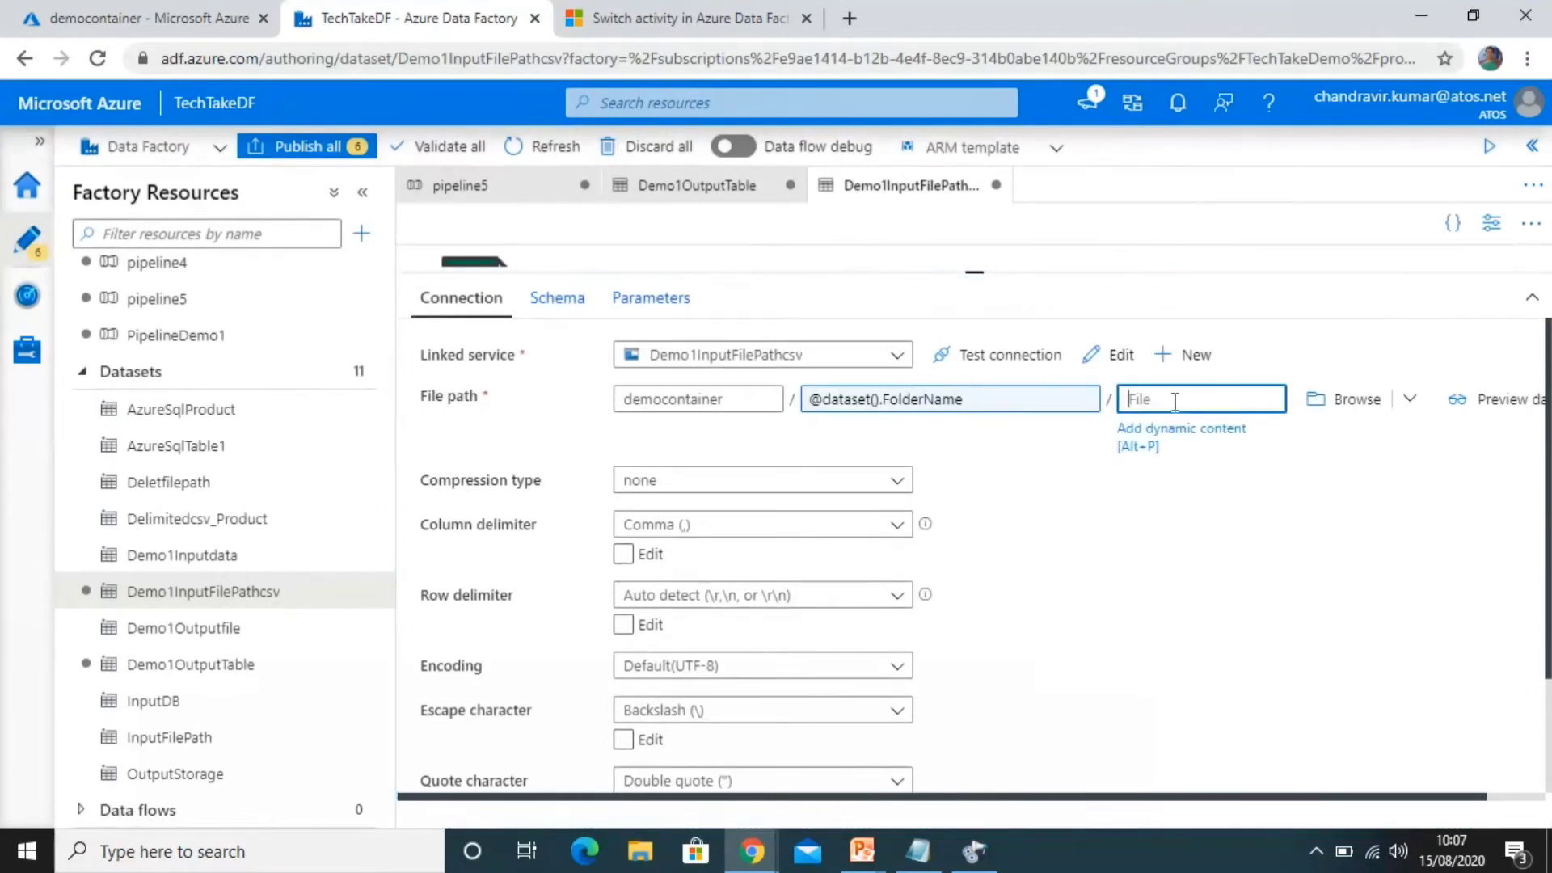
type("Employee.csv")
left_click(1180, 531)
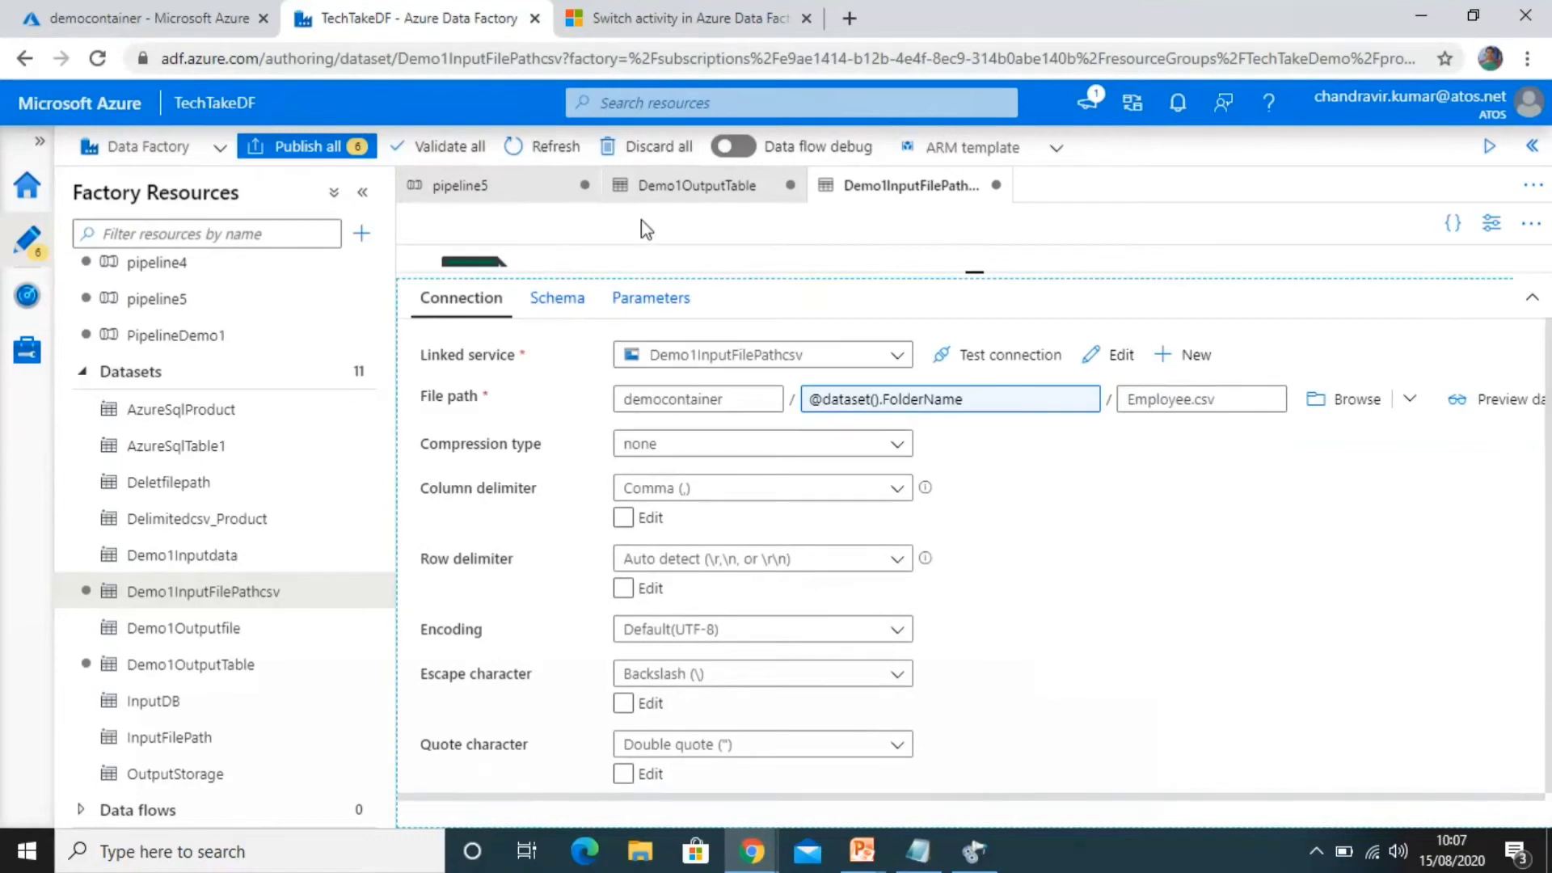
left_click(531, 199)
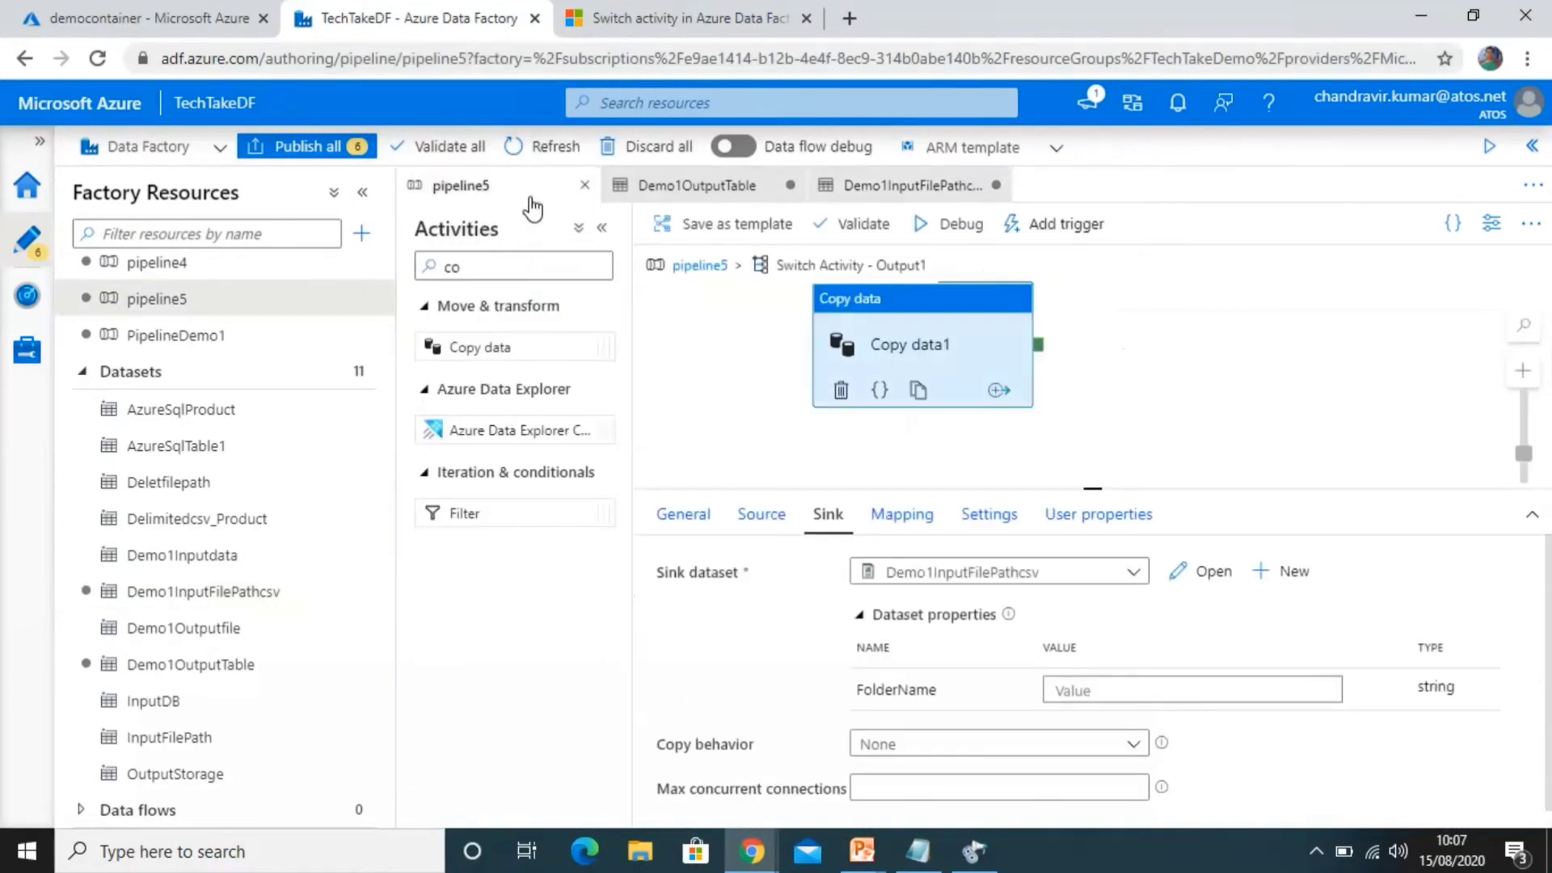
left_click(1069, 693)
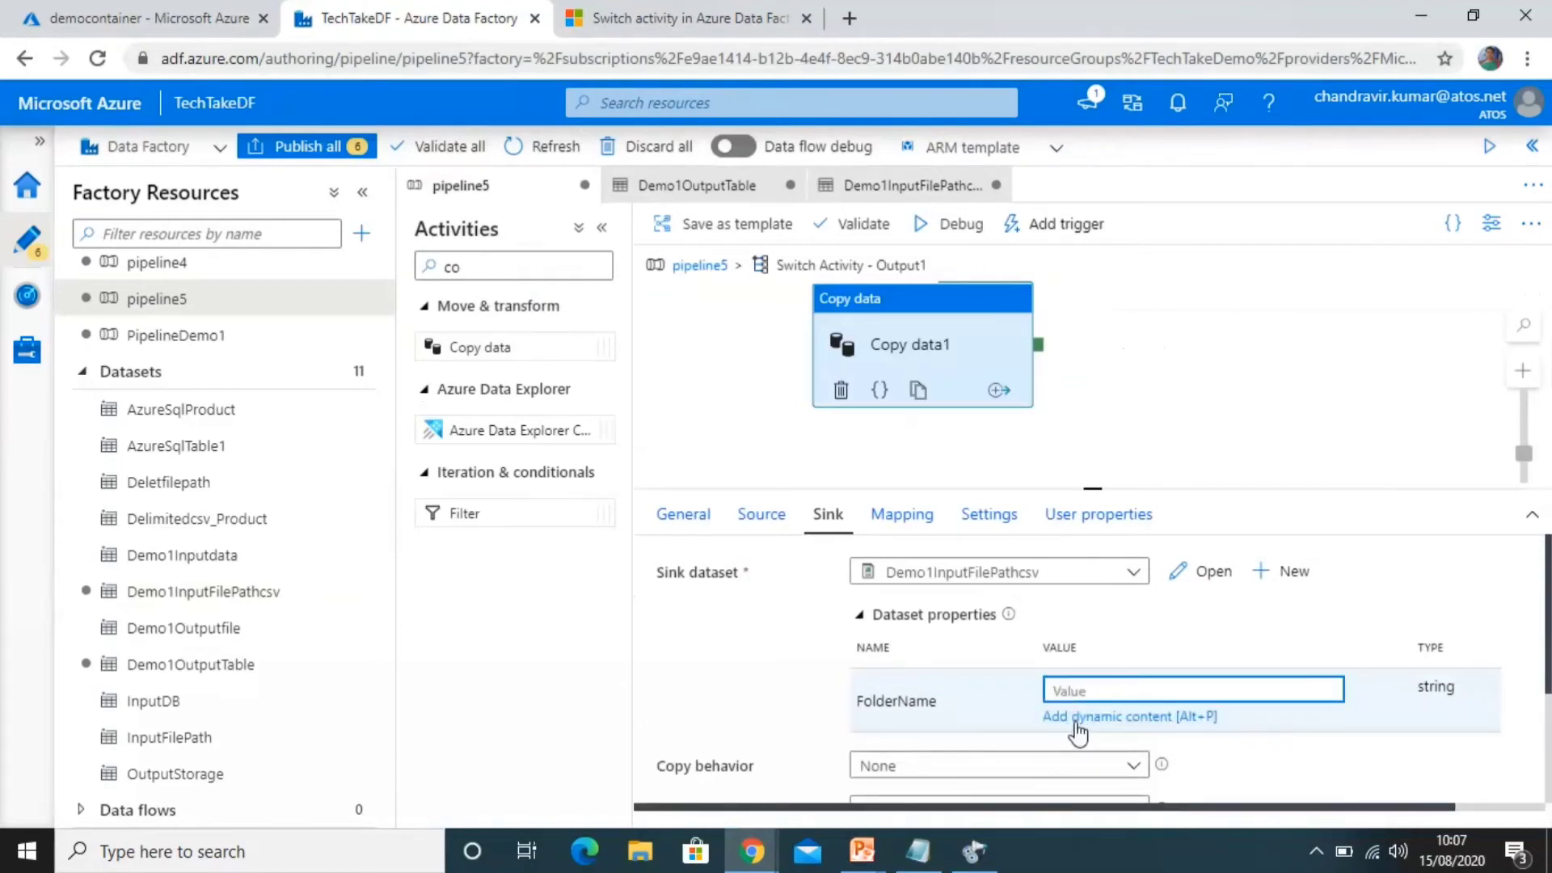
left_click(1078, 718)
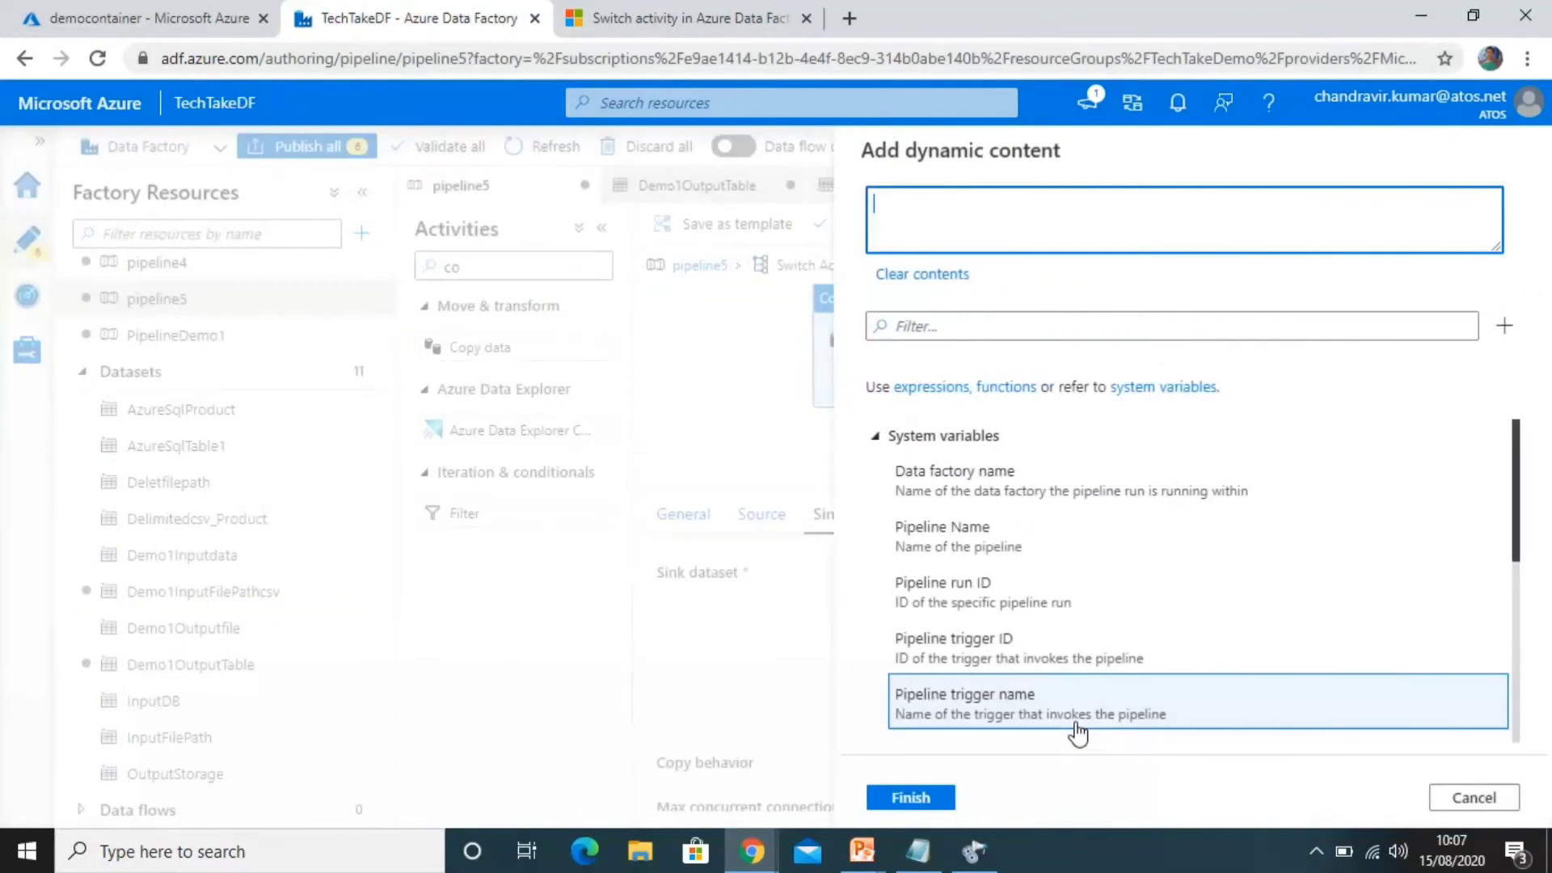
left_click(878, 437)
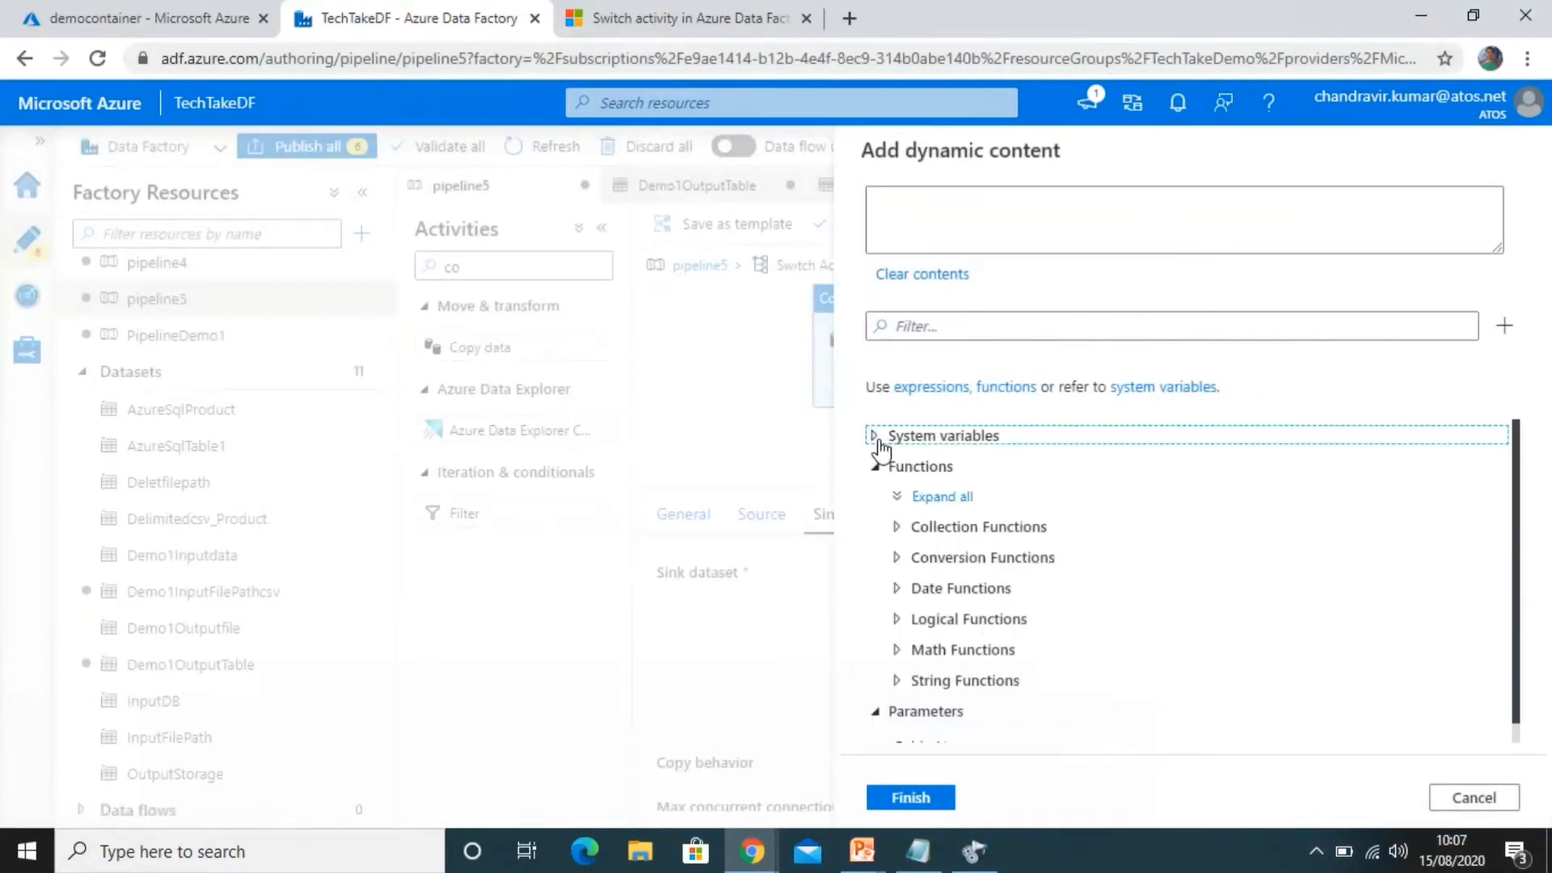
left_click(878, 477)
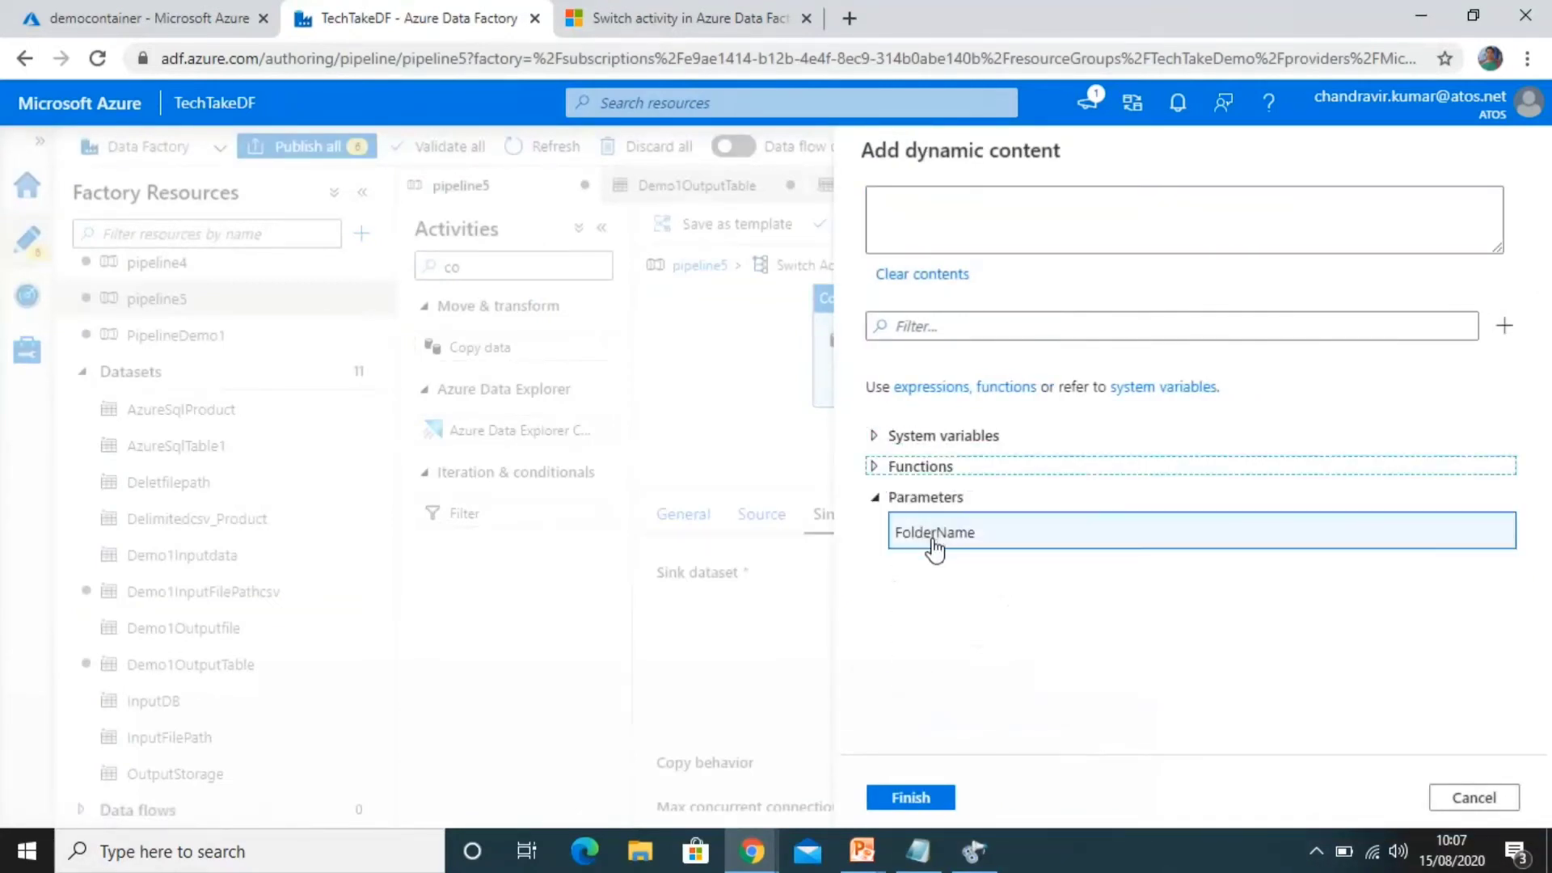
left_click(929, 542)
left_click(912, 796)
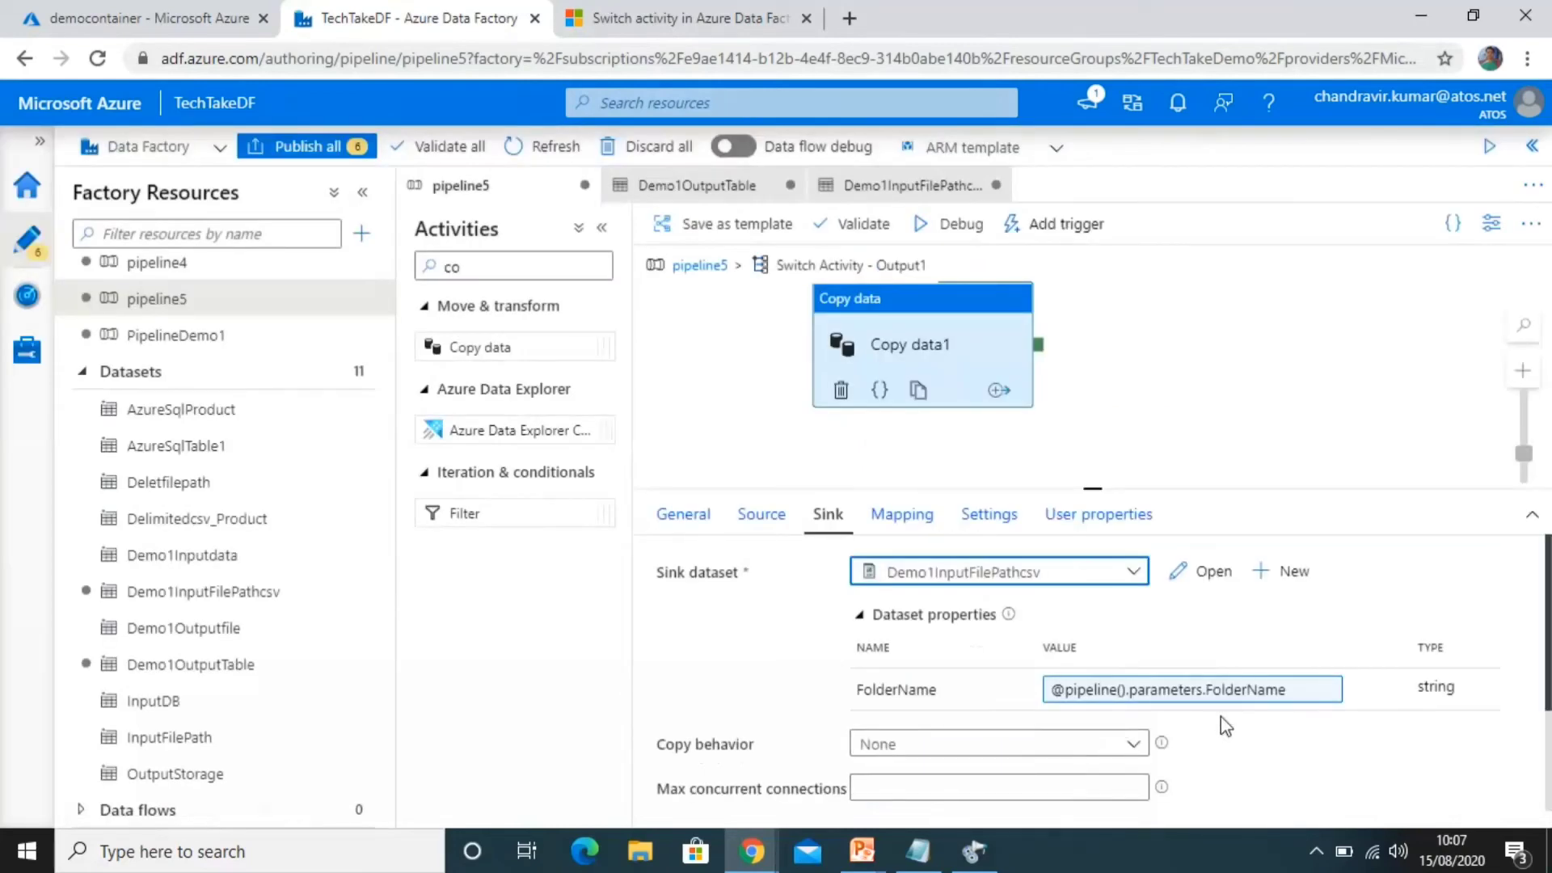
left_click(772, 530)
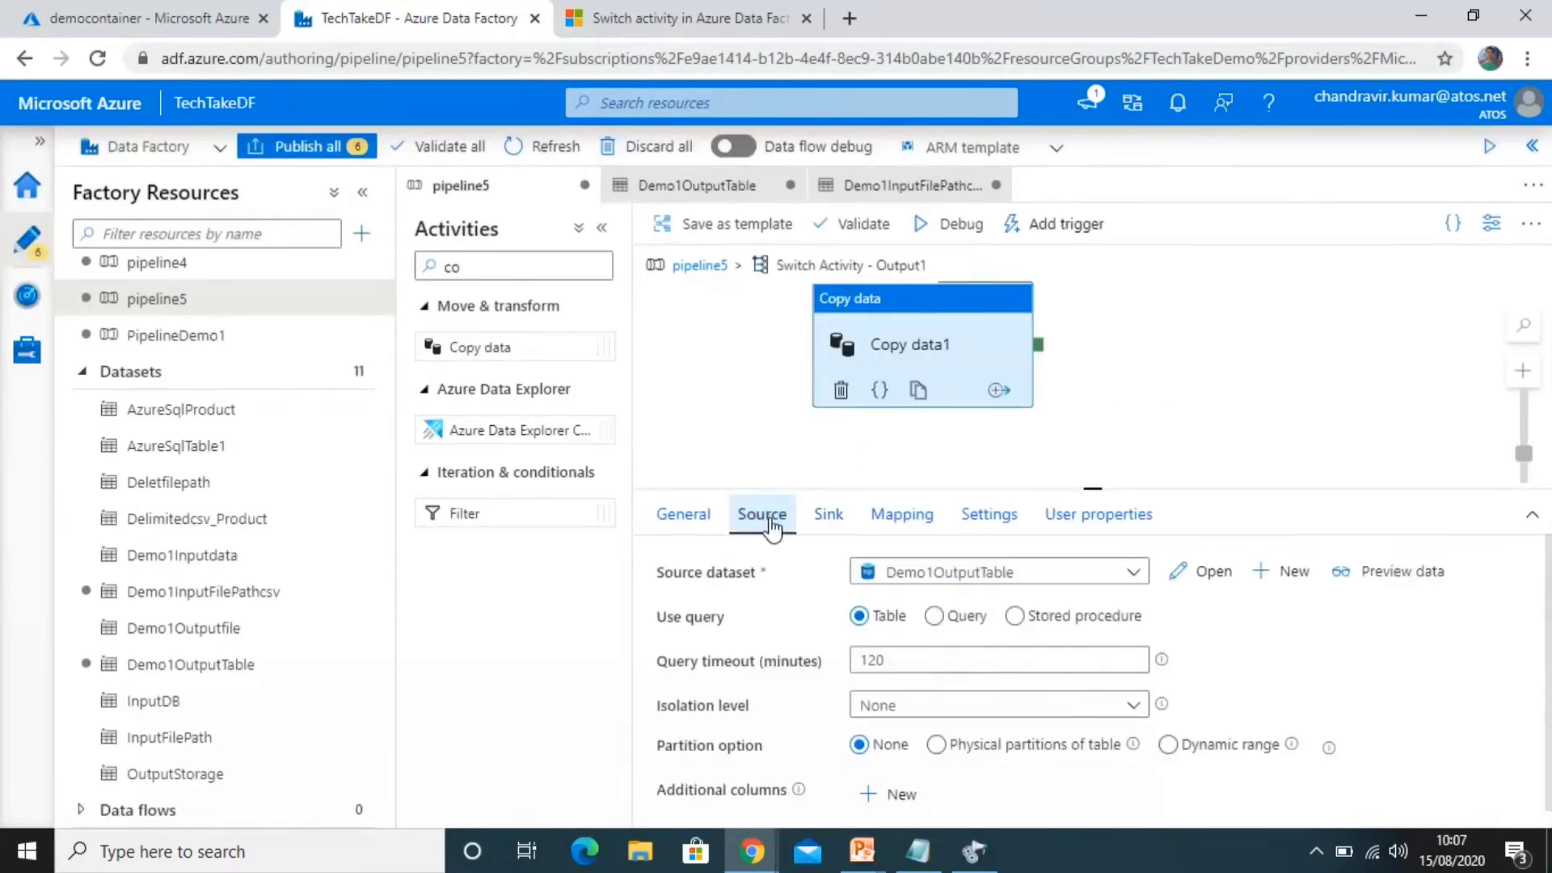
left_click(817, 526)
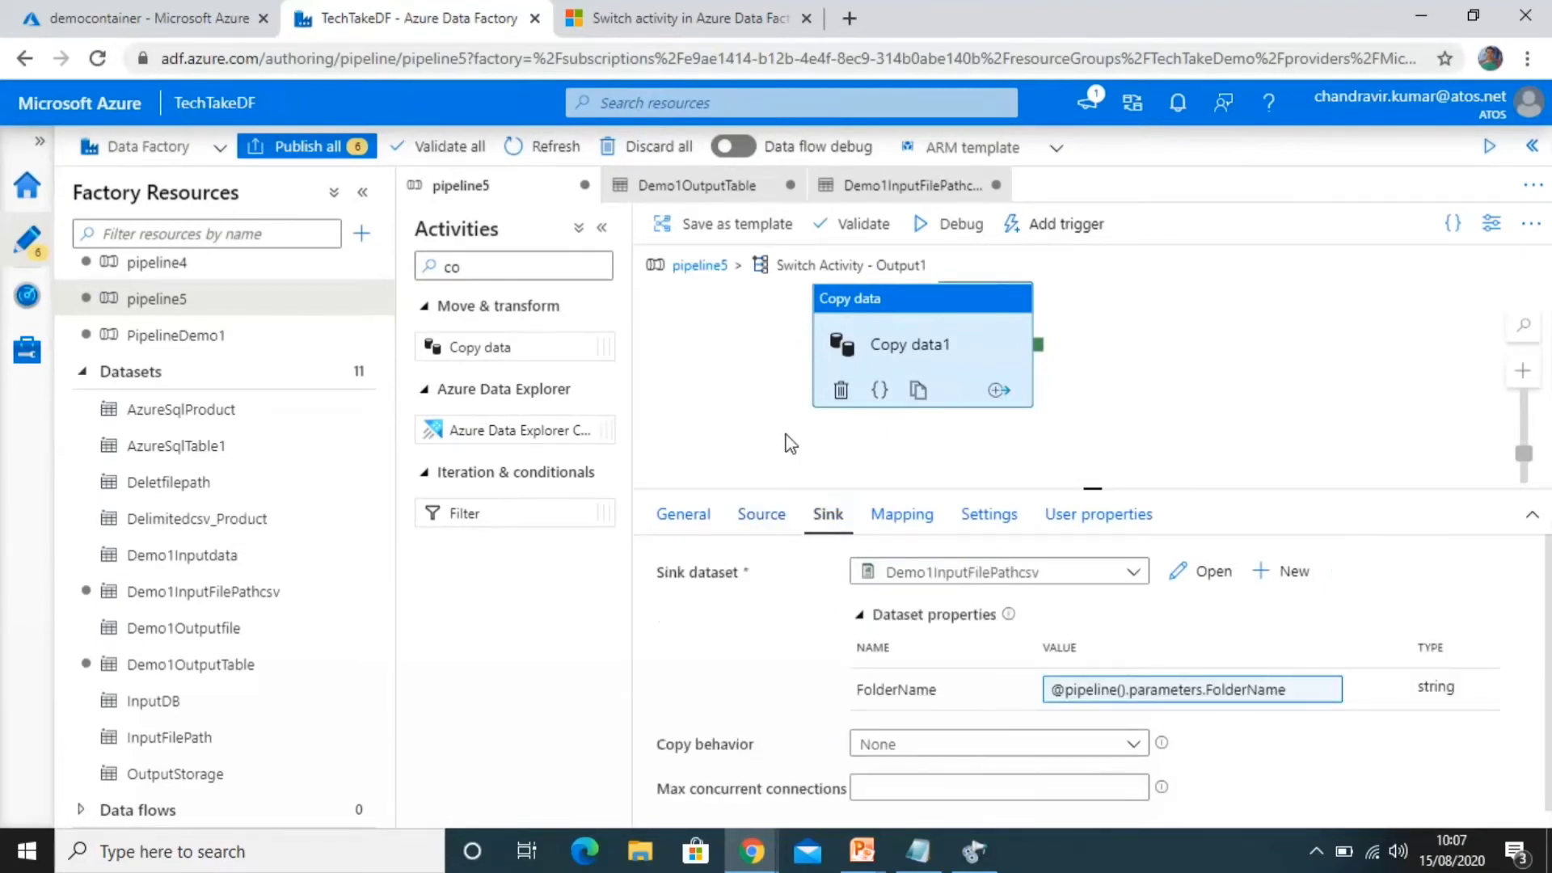
Go back to the Switch activity, open Case2 for editing and rename the case to Output2.
left_click(710, 266)
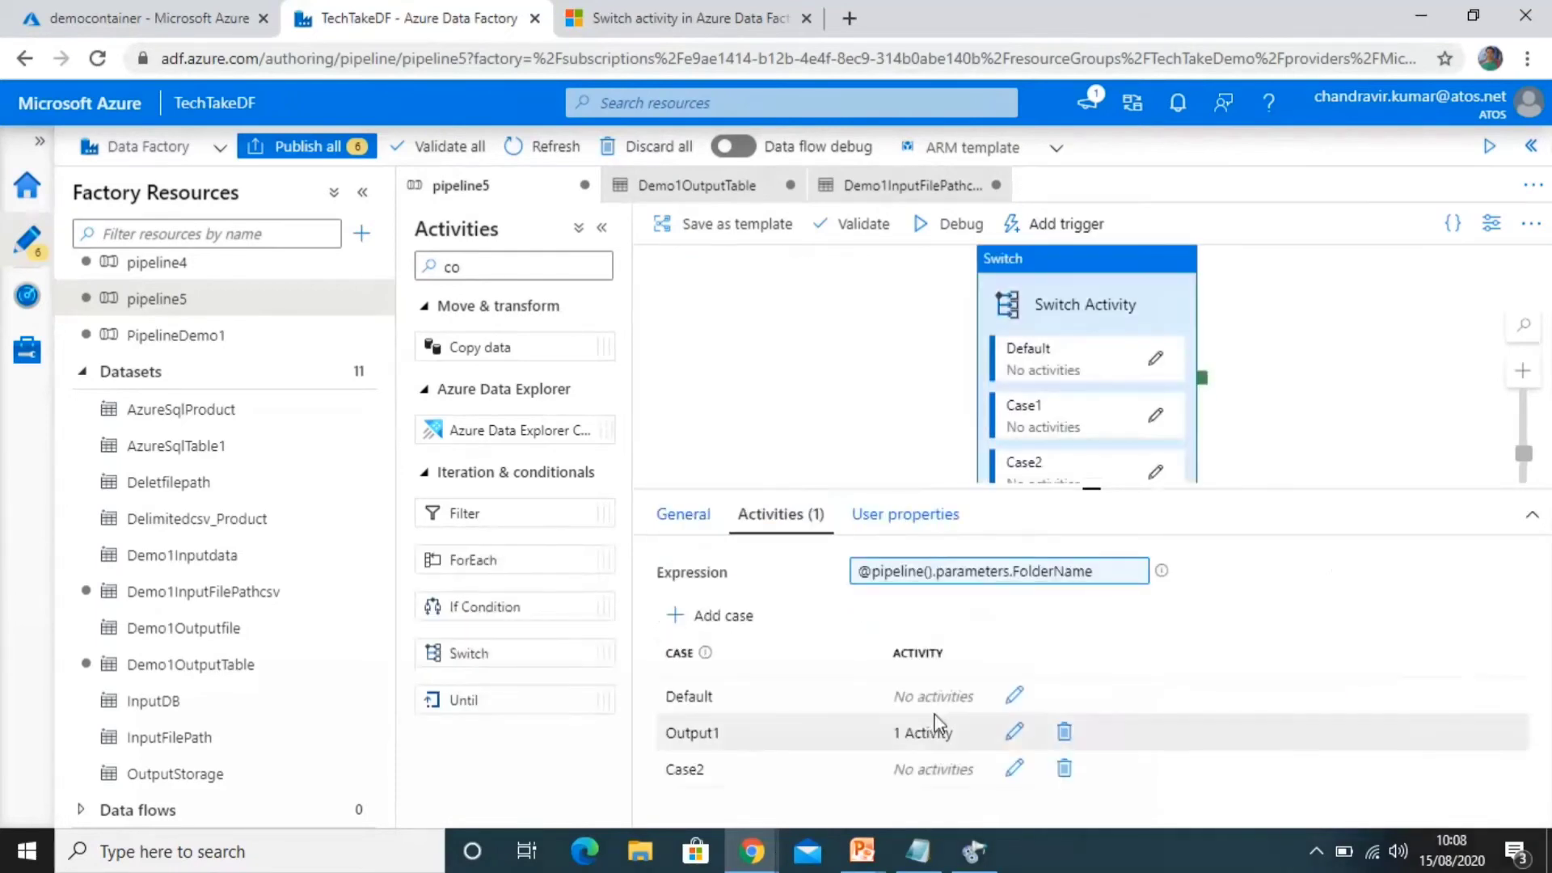
left_click(1014, 772)
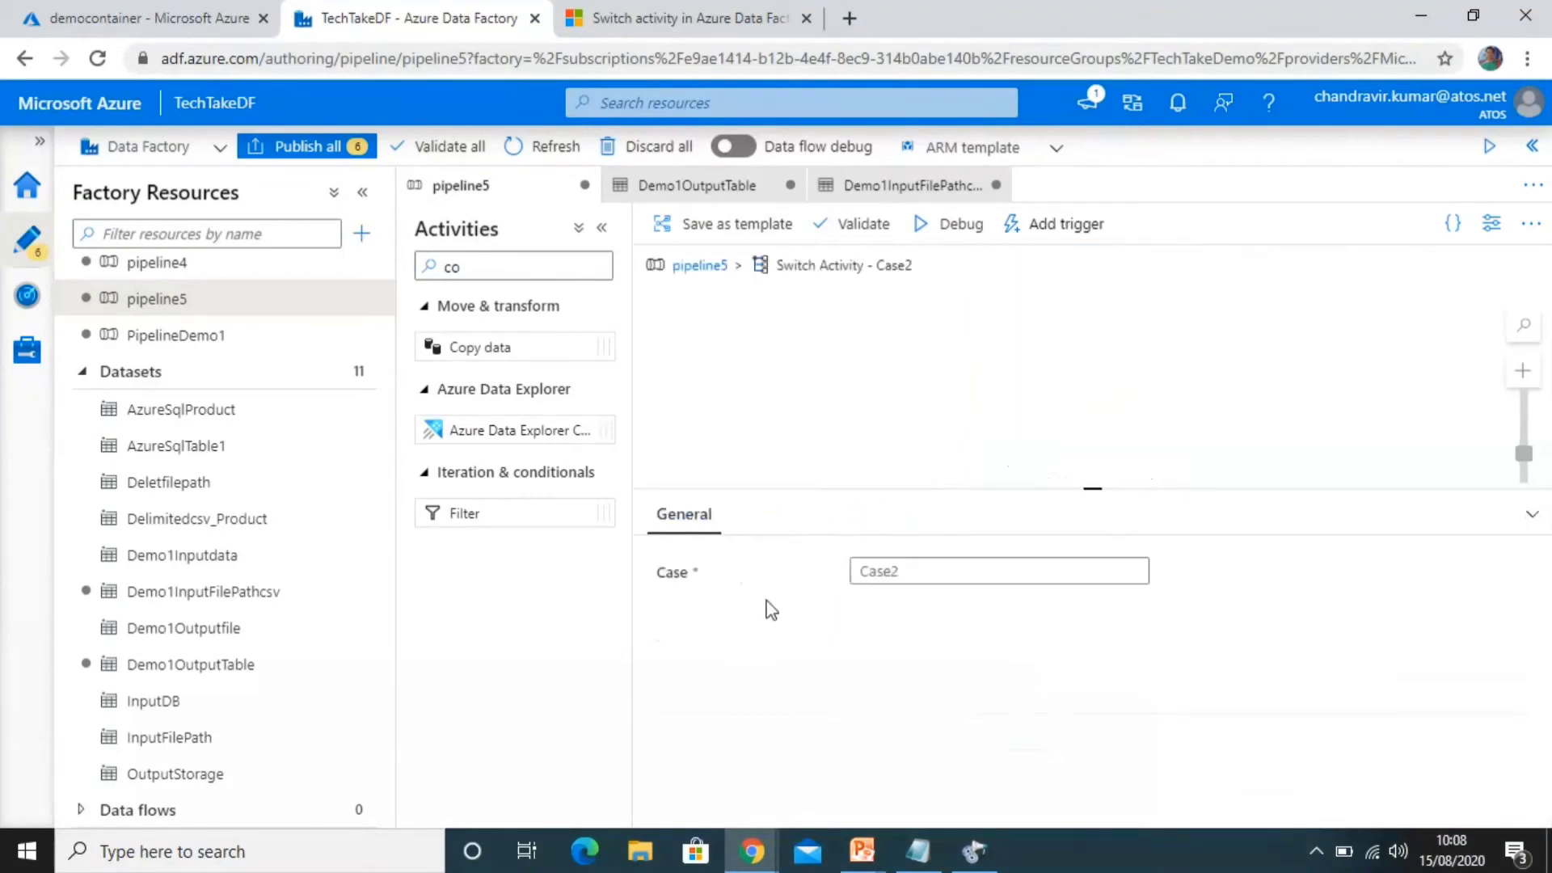
left_click(914, 571)
double_click(914, 571)
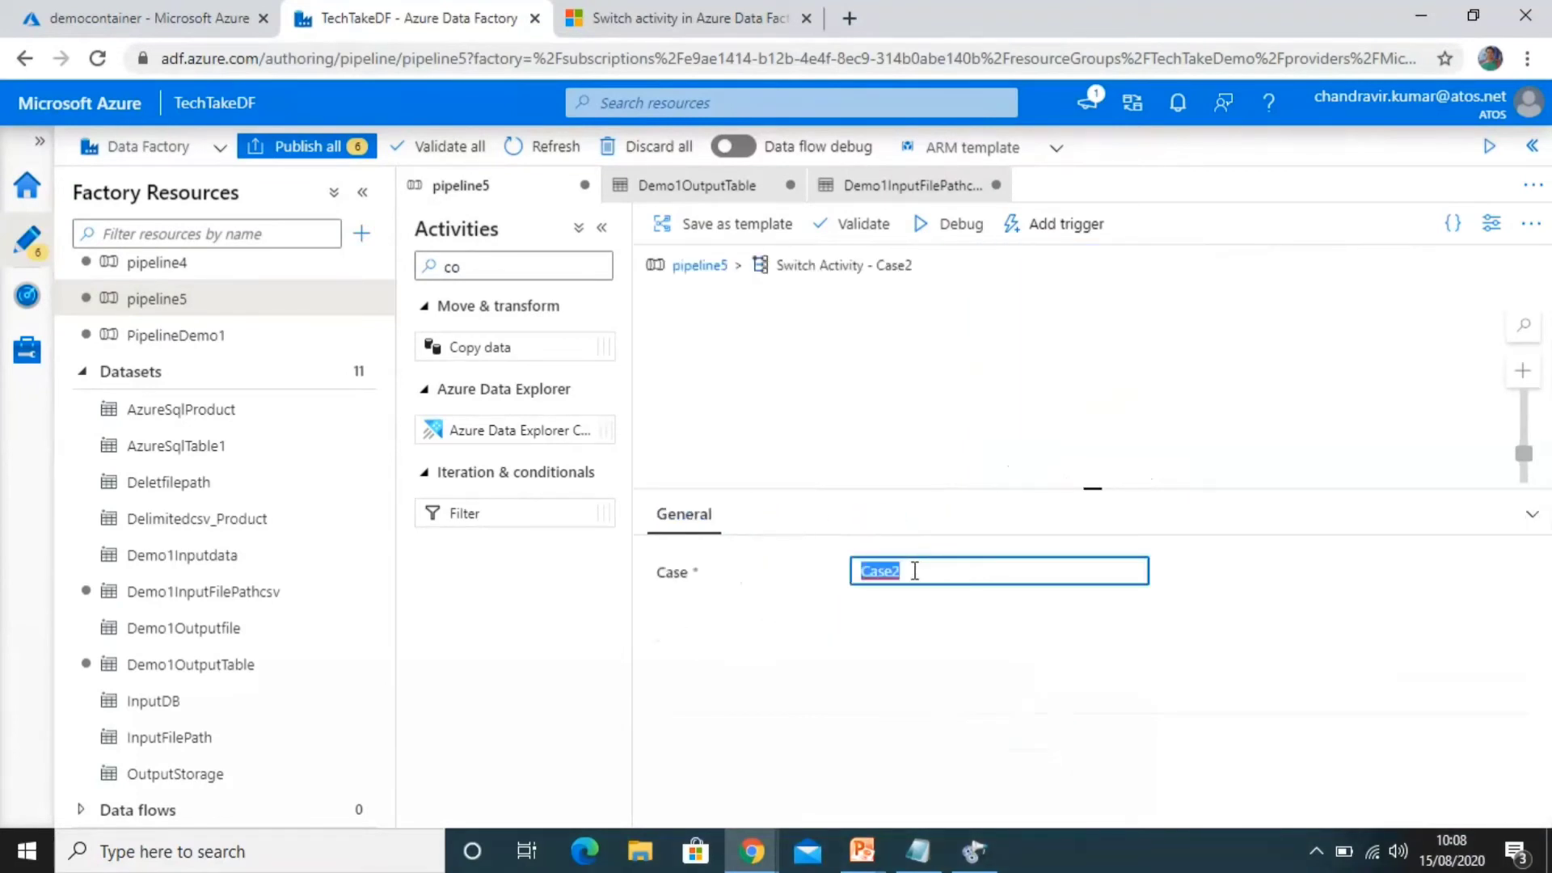
type("output2")
left_click(871, 576)
key("BackSpace")
type("O")
Add a Copy data activity to the Output2 case and set its source dataset to Demo1OutputTable.
left_click_drag(496, 348, 967, 338)
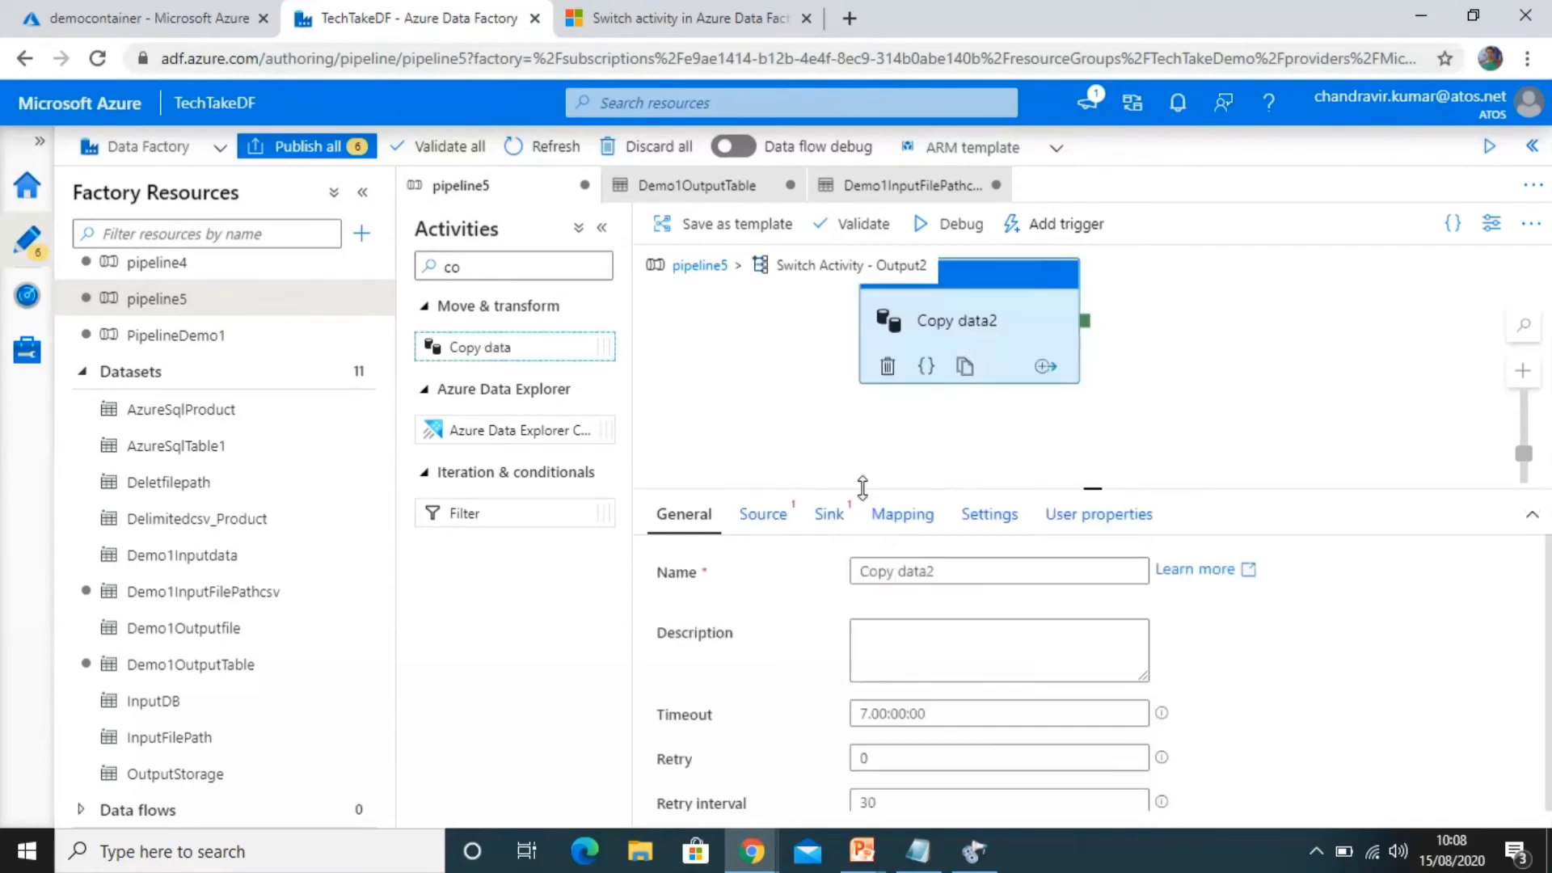
left_click(734, 525)
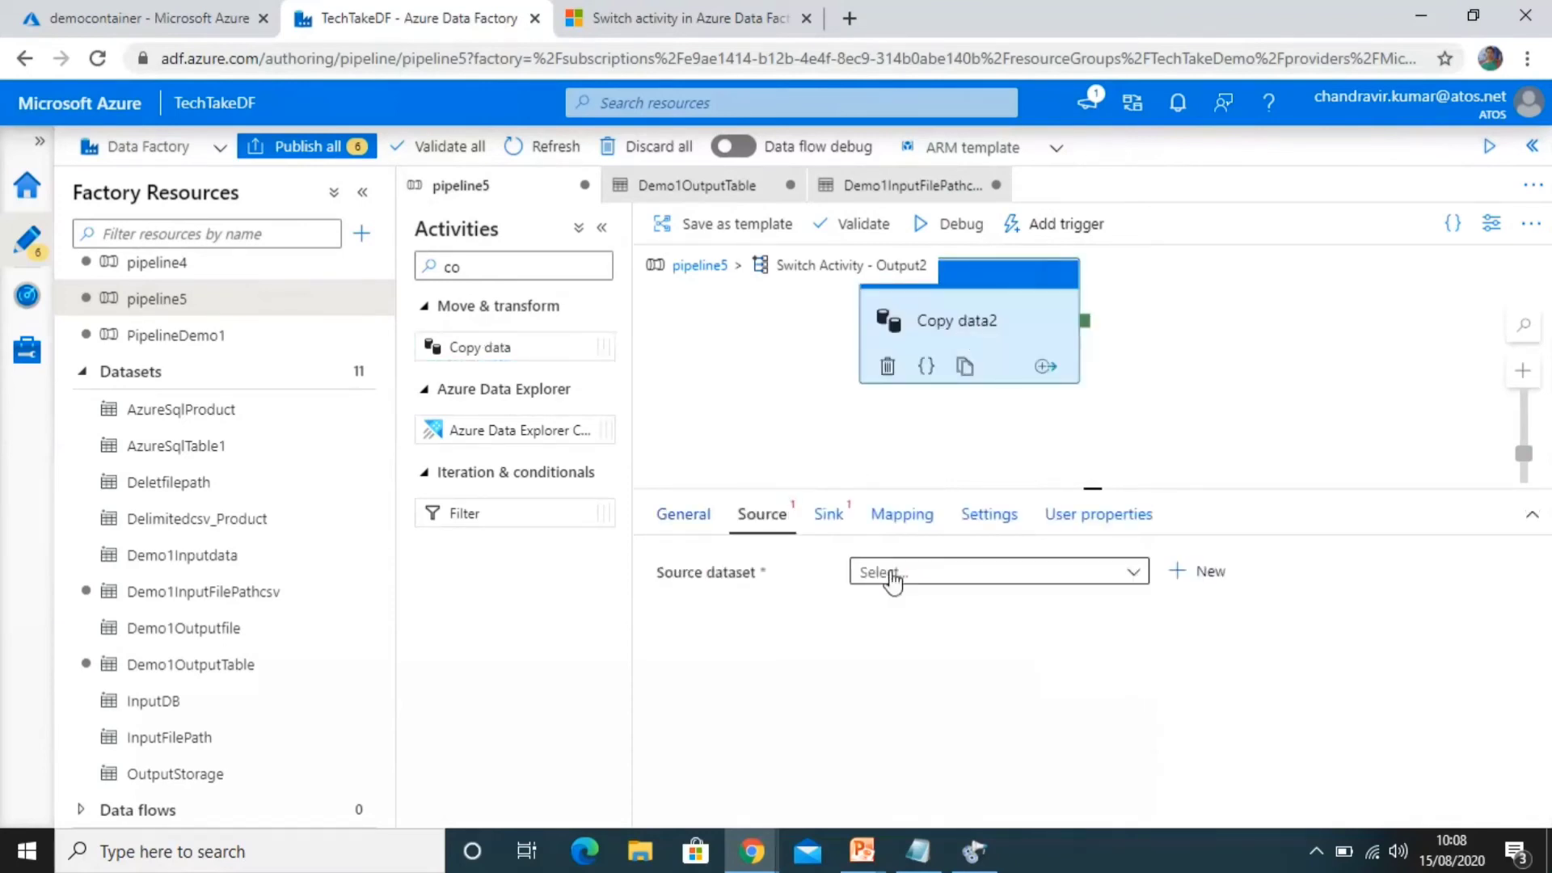
left_click(892, 576)
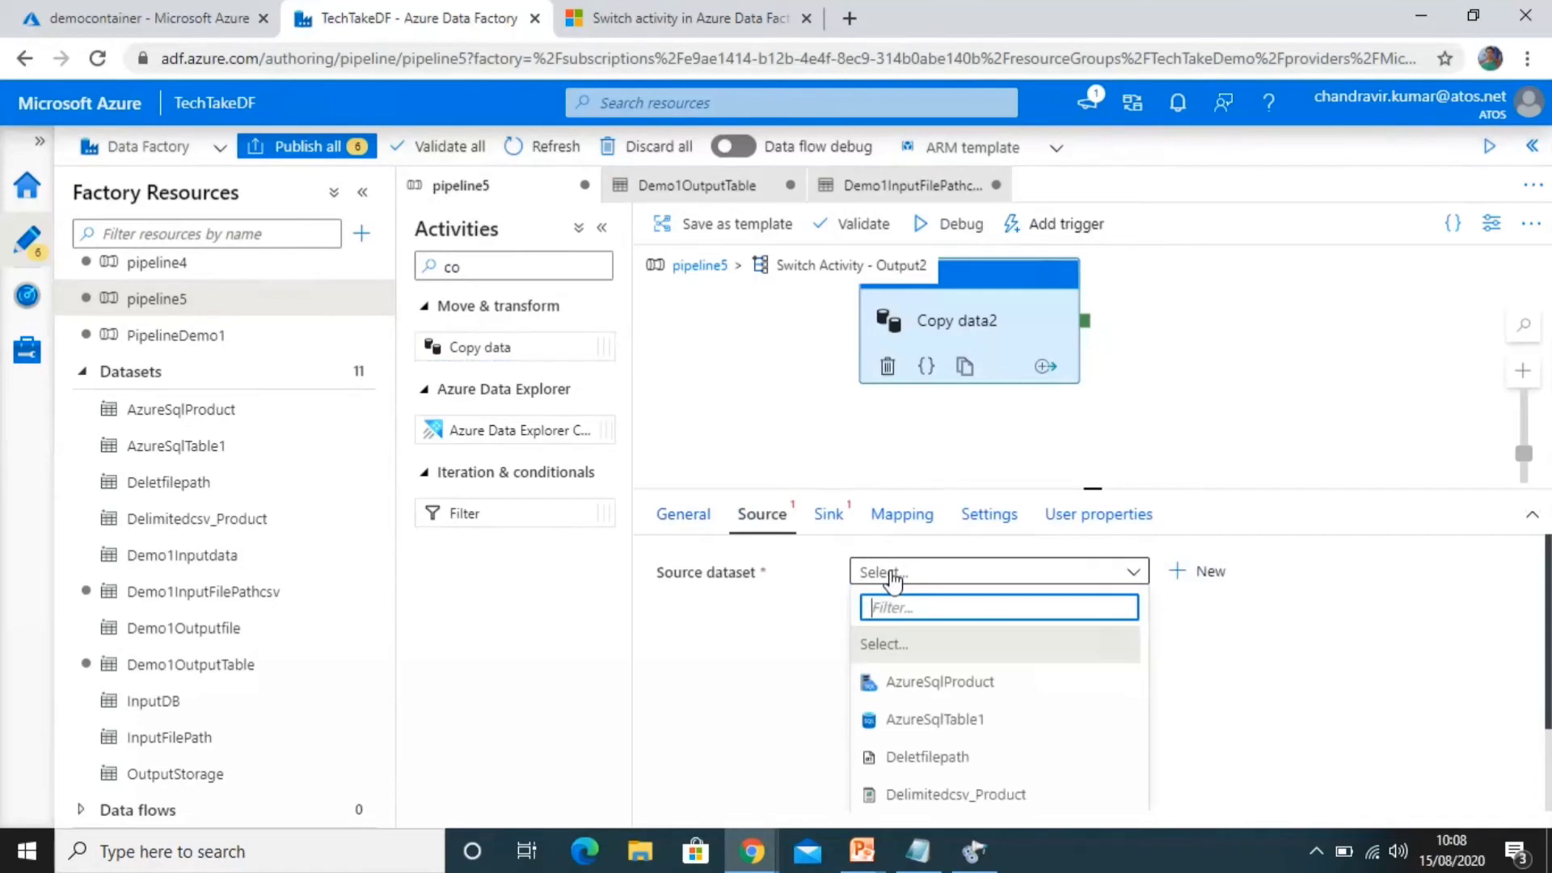
type("demo")
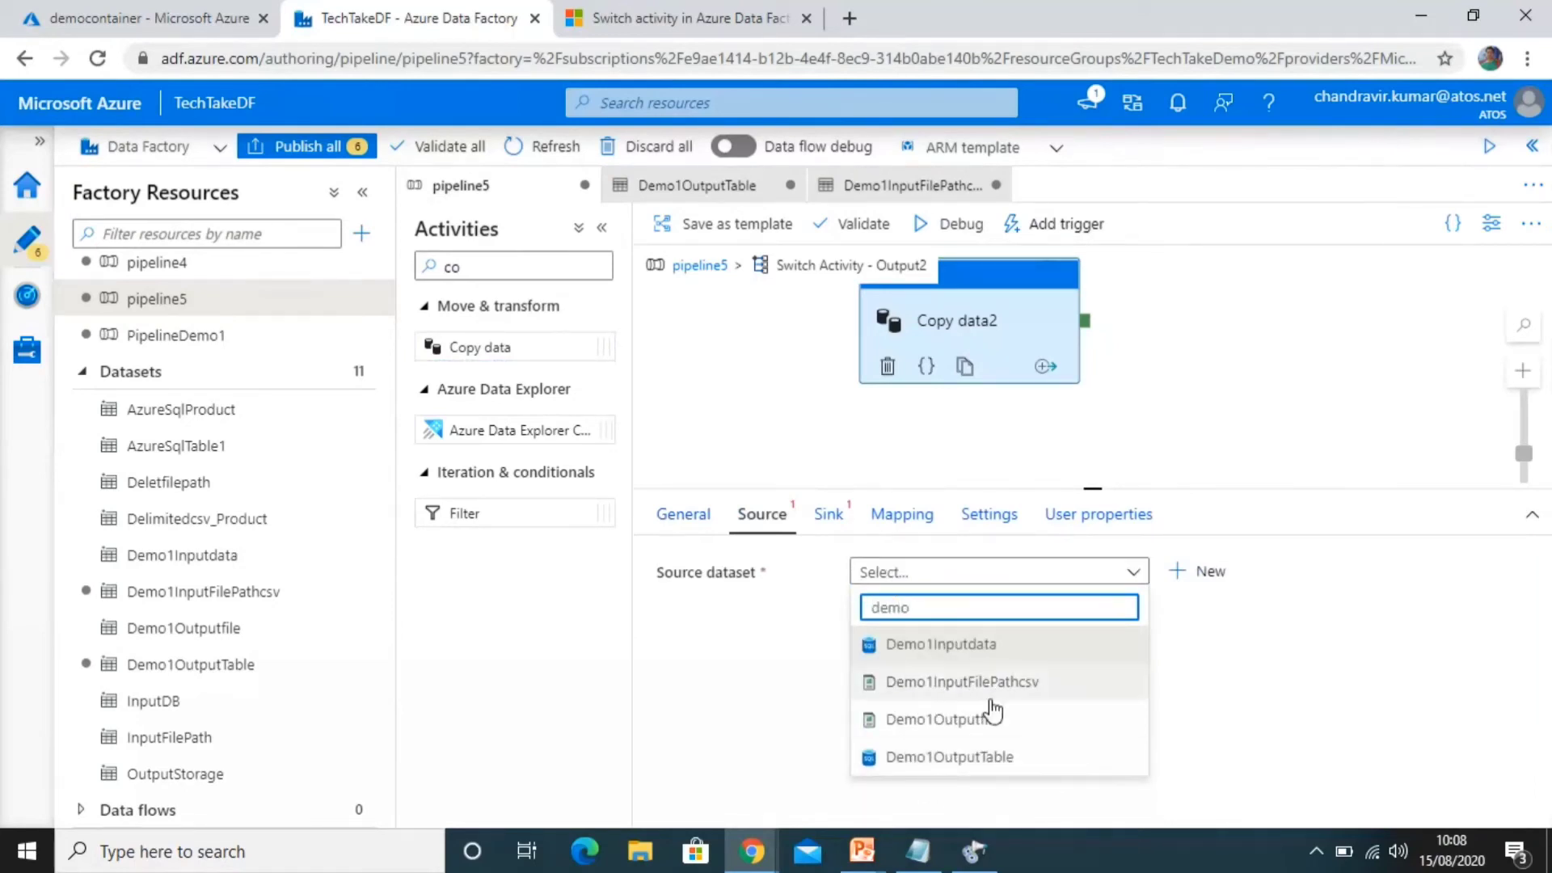
left_click(988, 768)
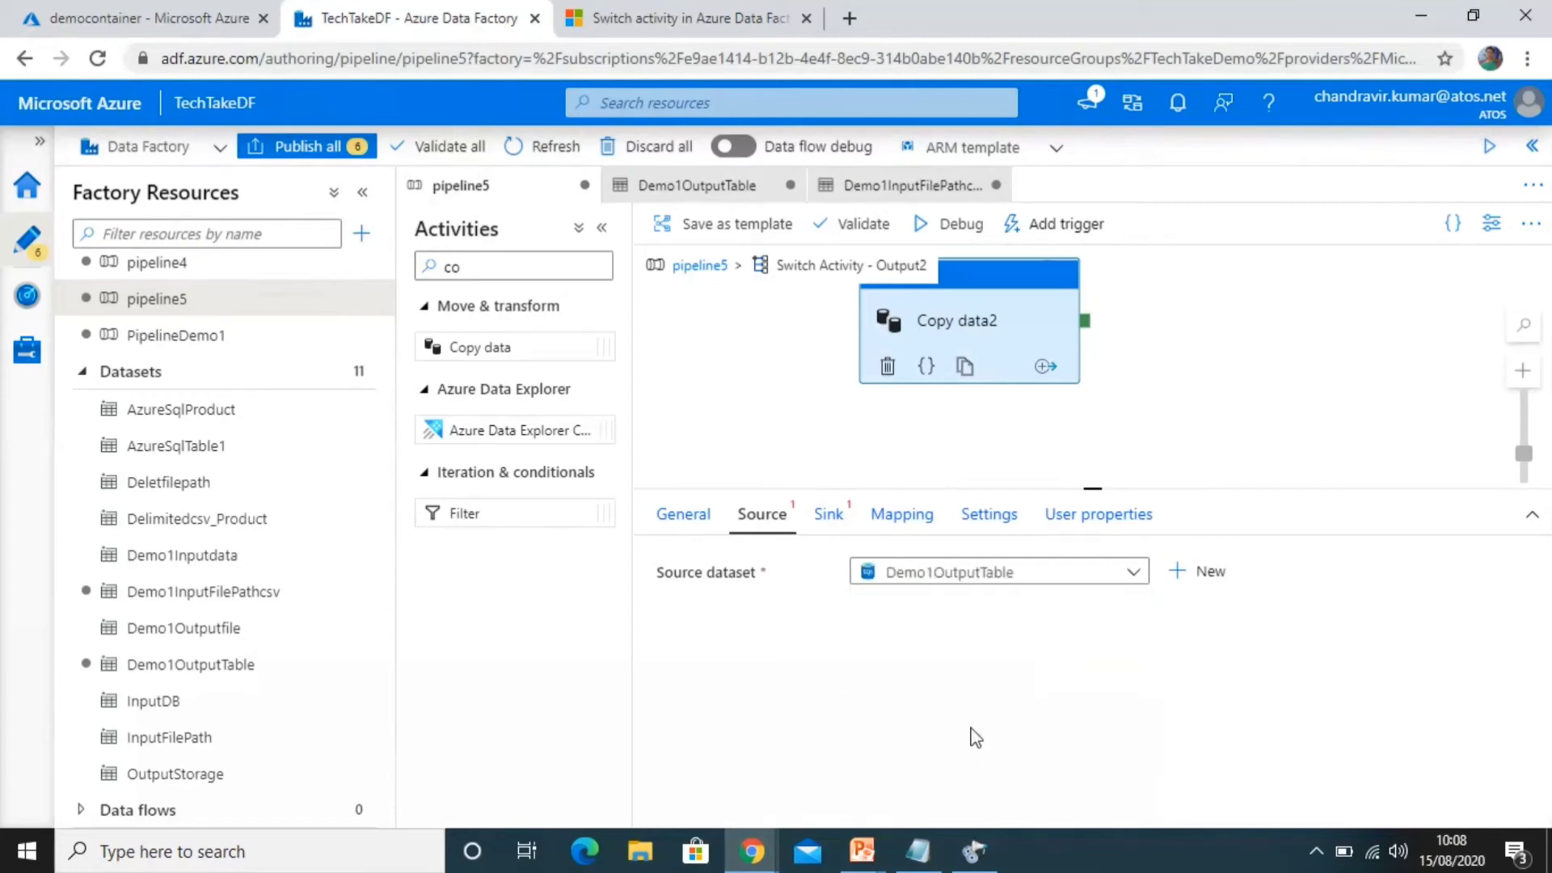
Set the sink dataset of the new Copy data activity to Demo1InputFilePathcsv.
left_click(830, 519)
left_click(891, 572)
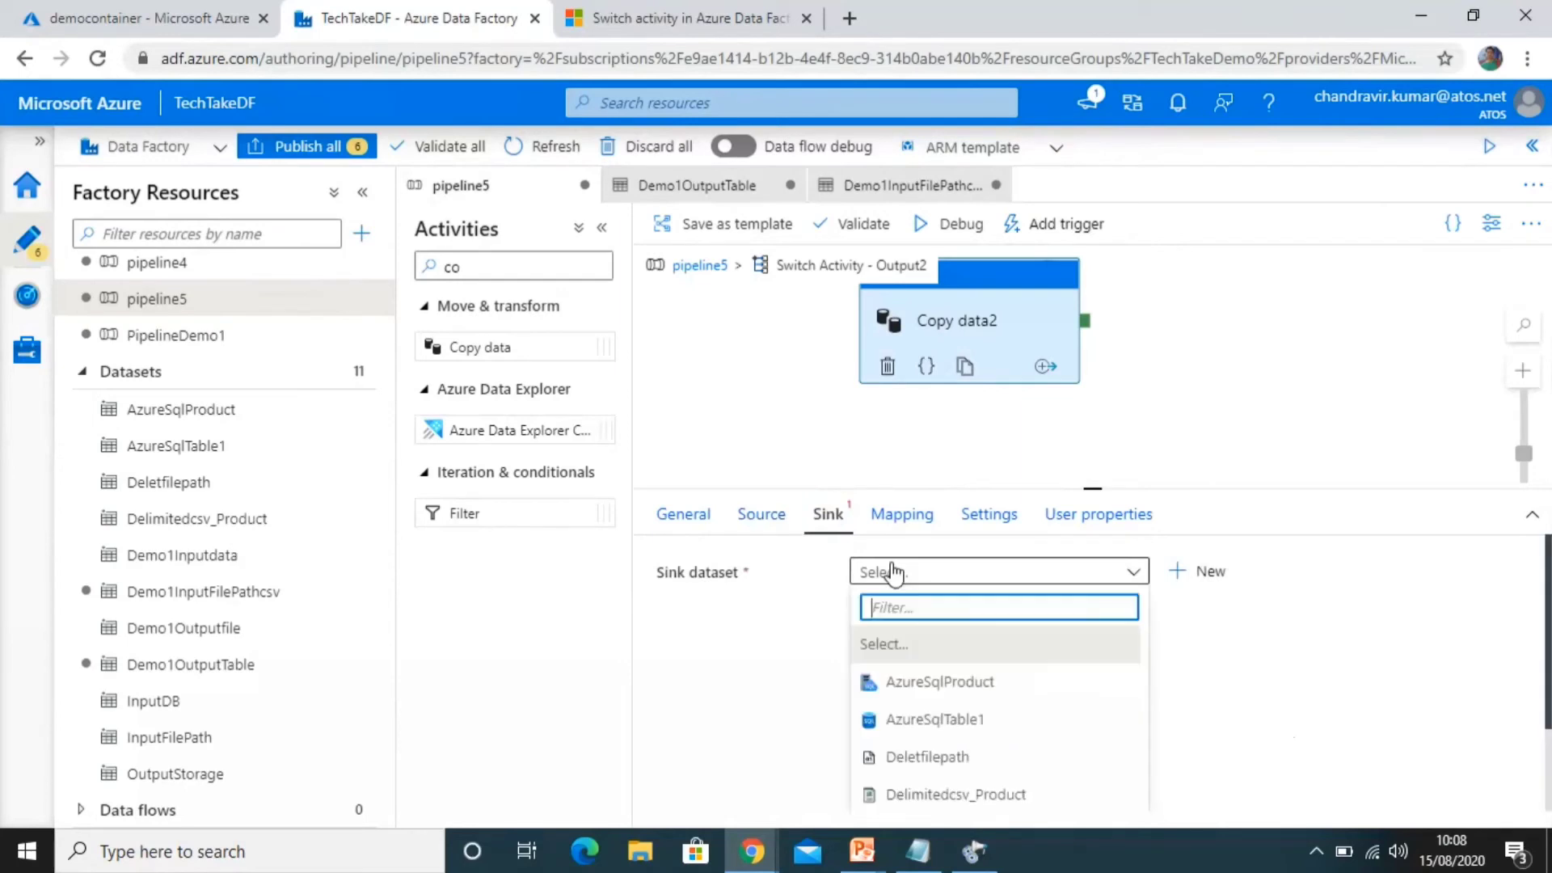
type("de")
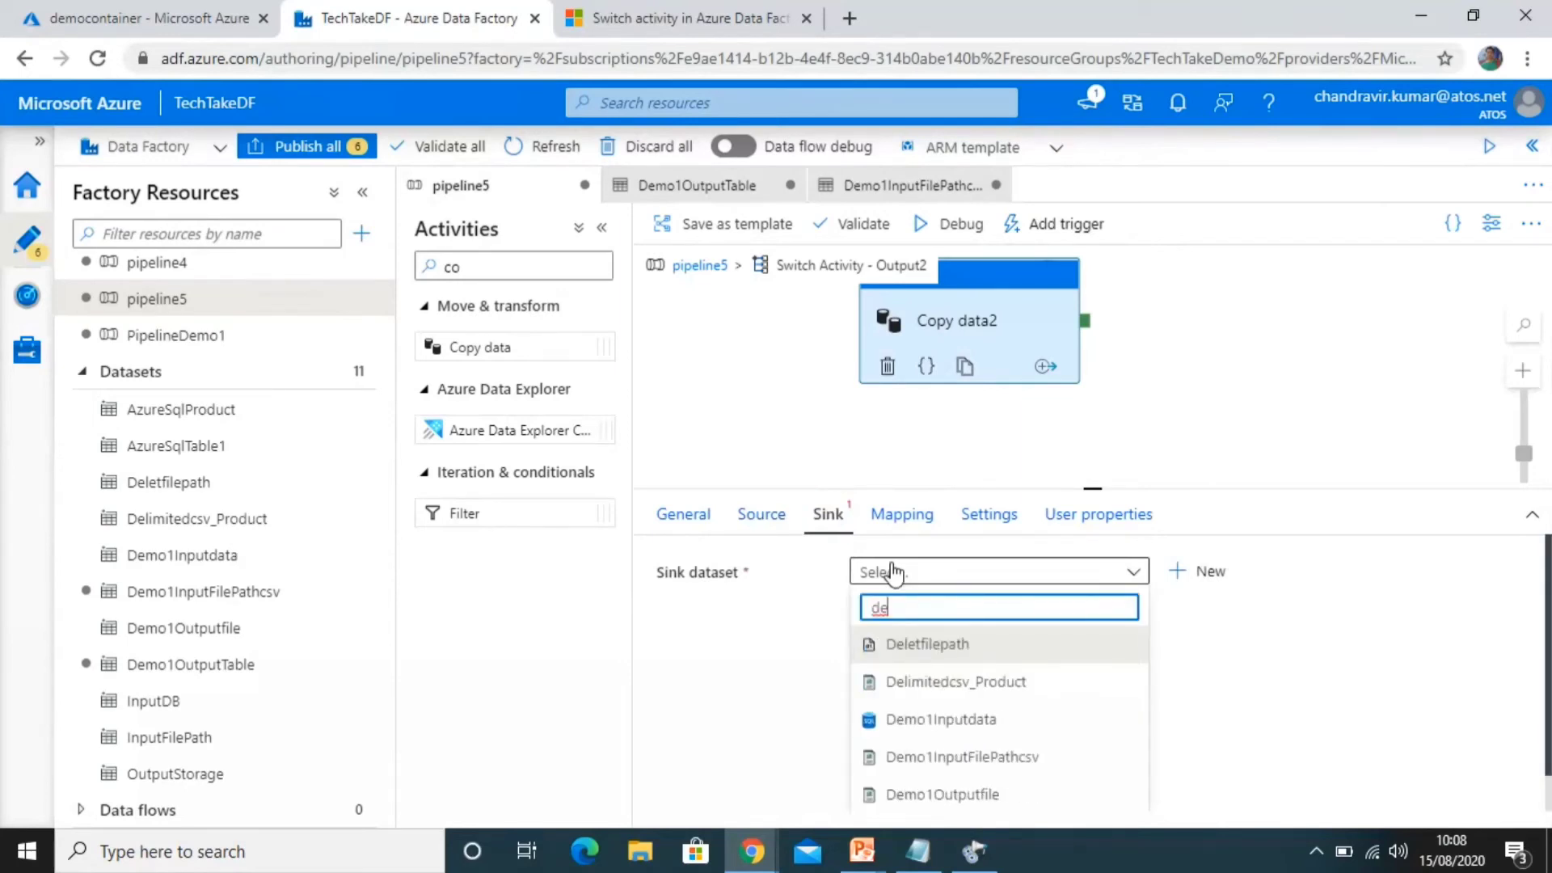
left_click(1005, 760)
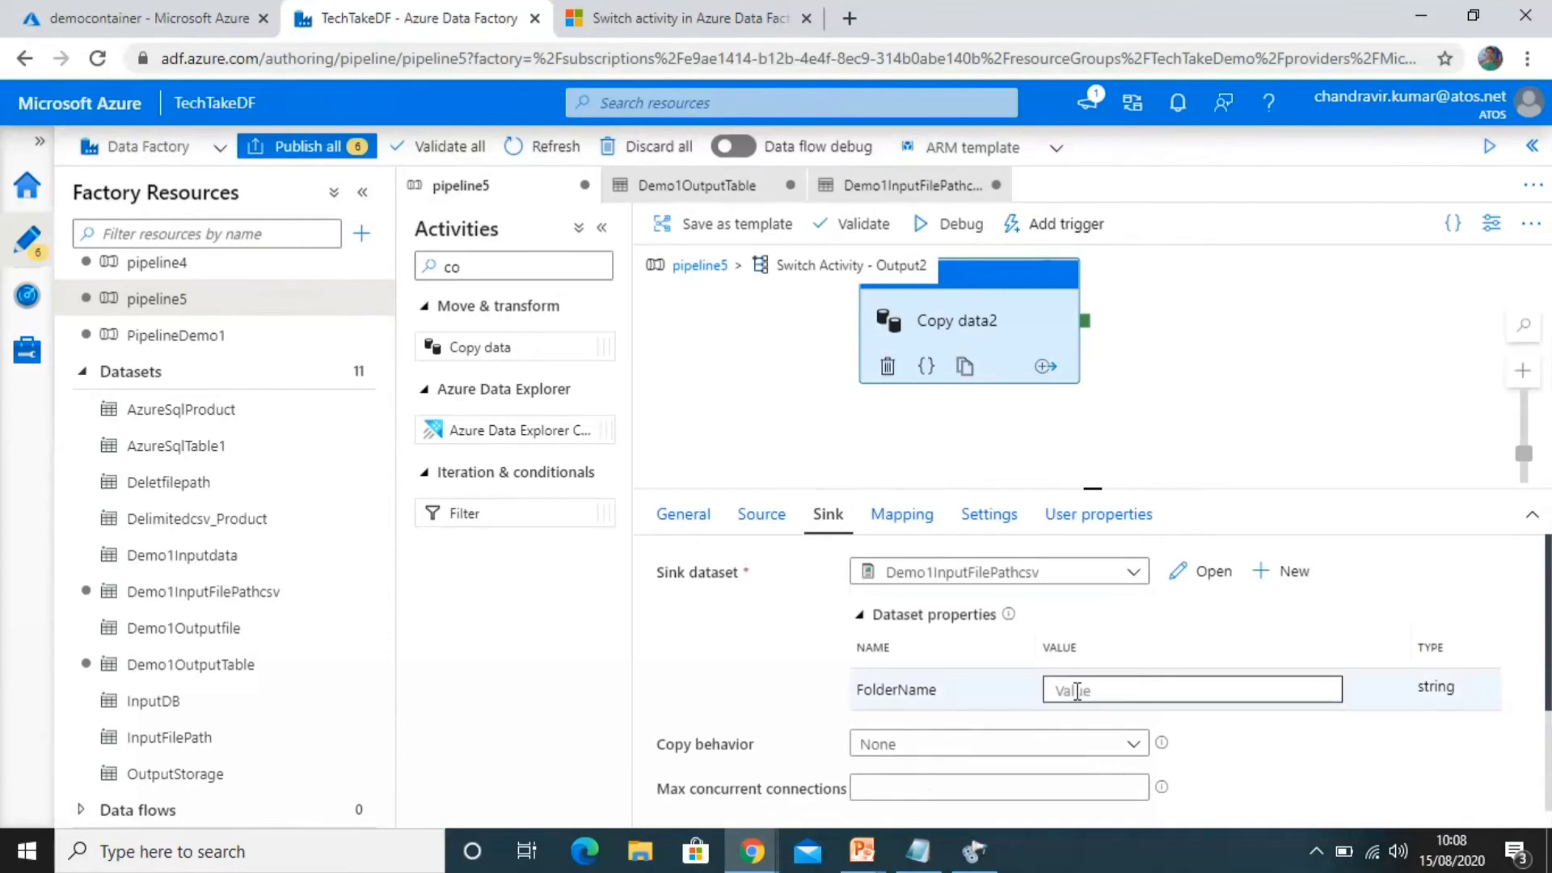
left_click(1077, 692)
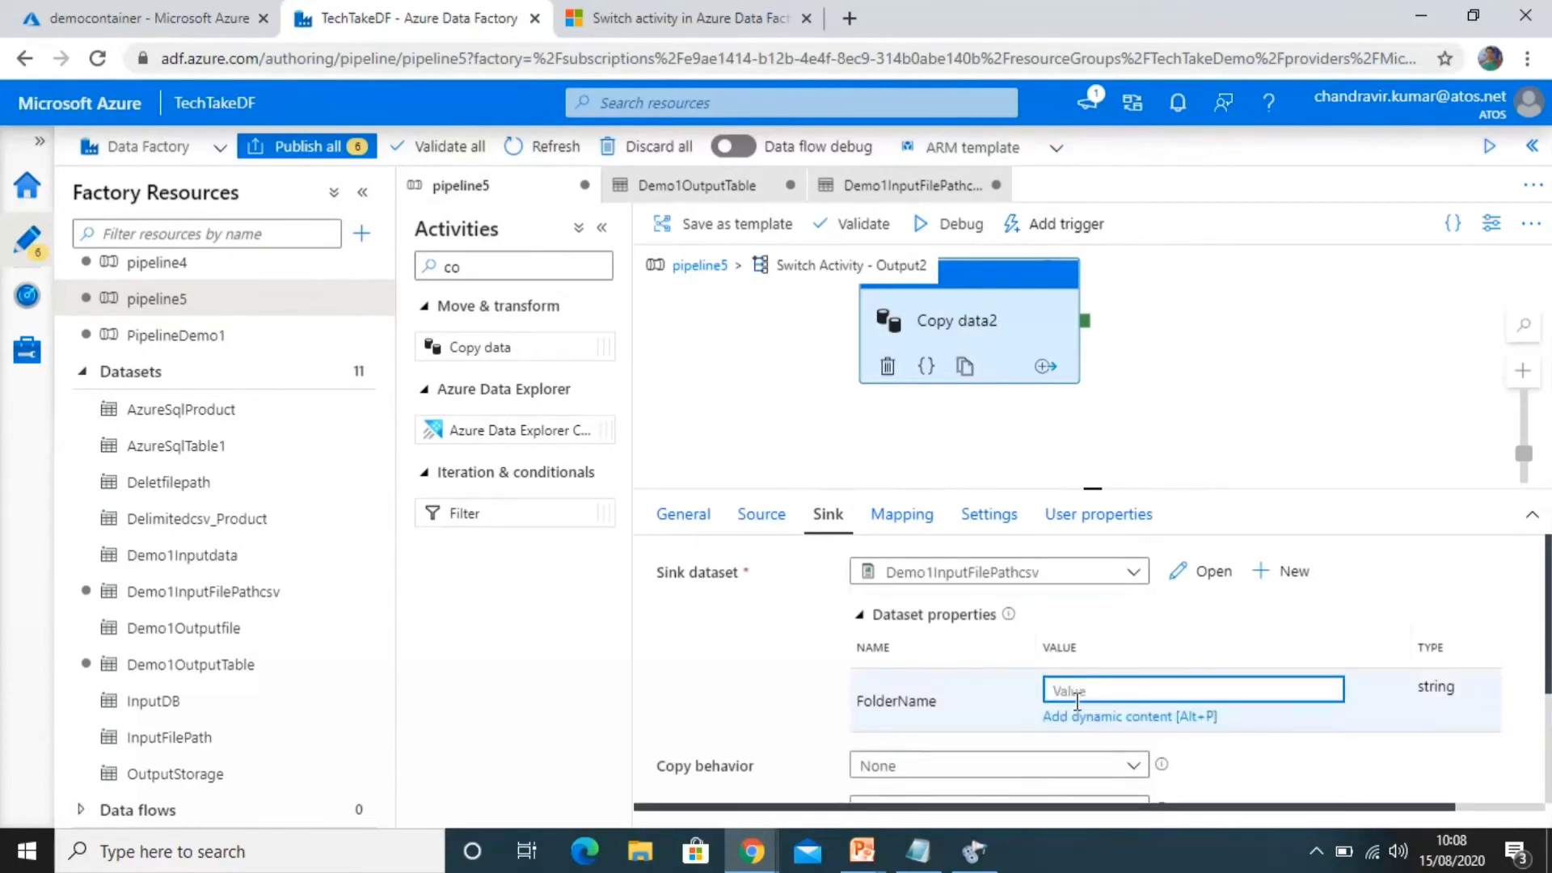
left_click(1078, 717)
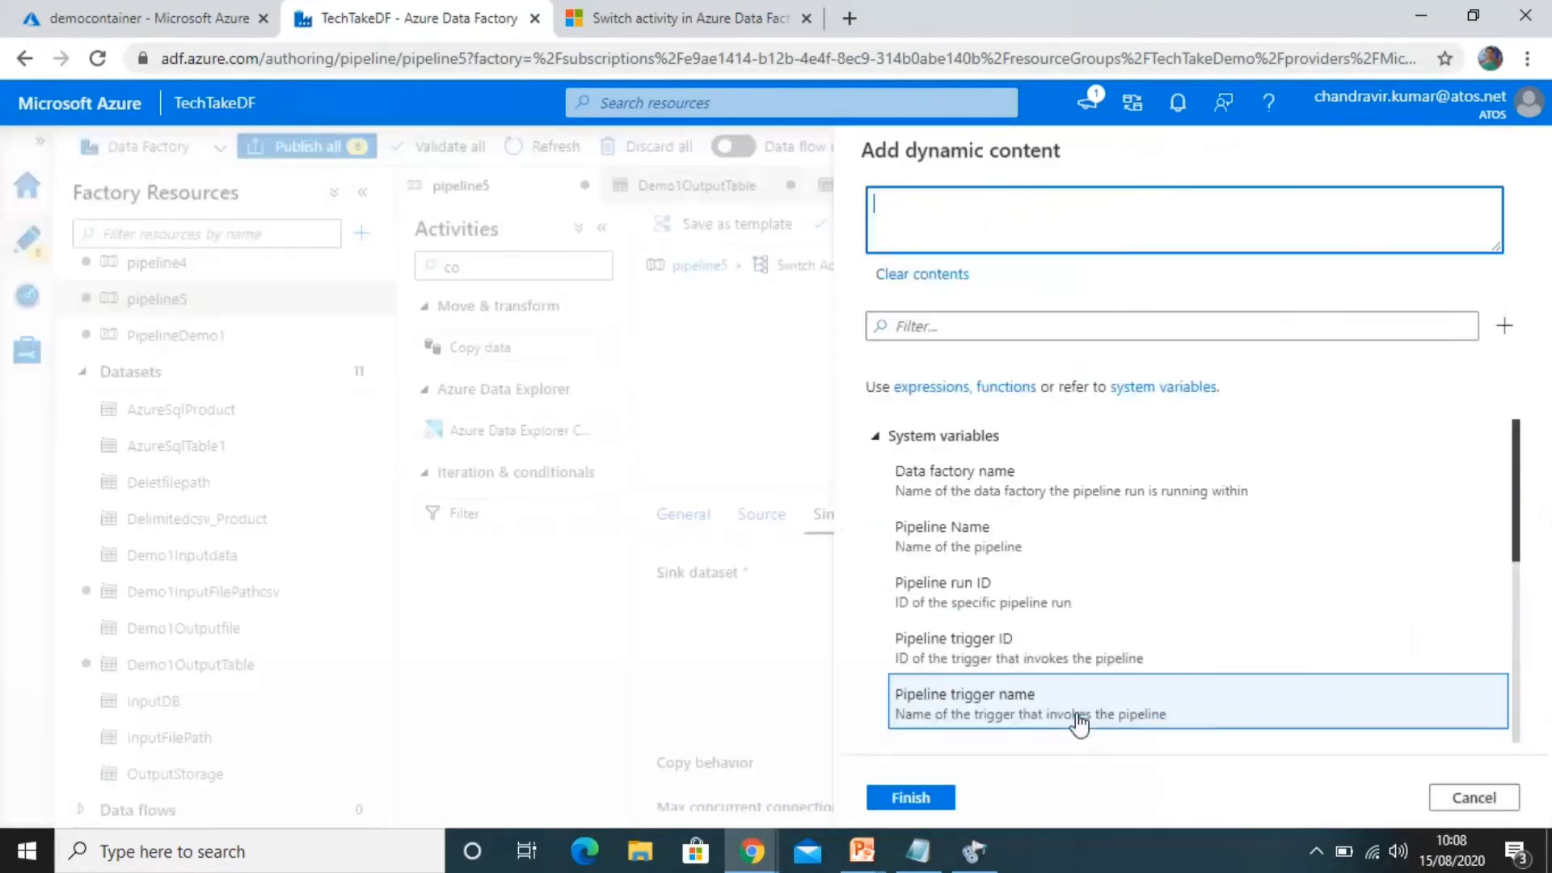
left_click(876, 437)
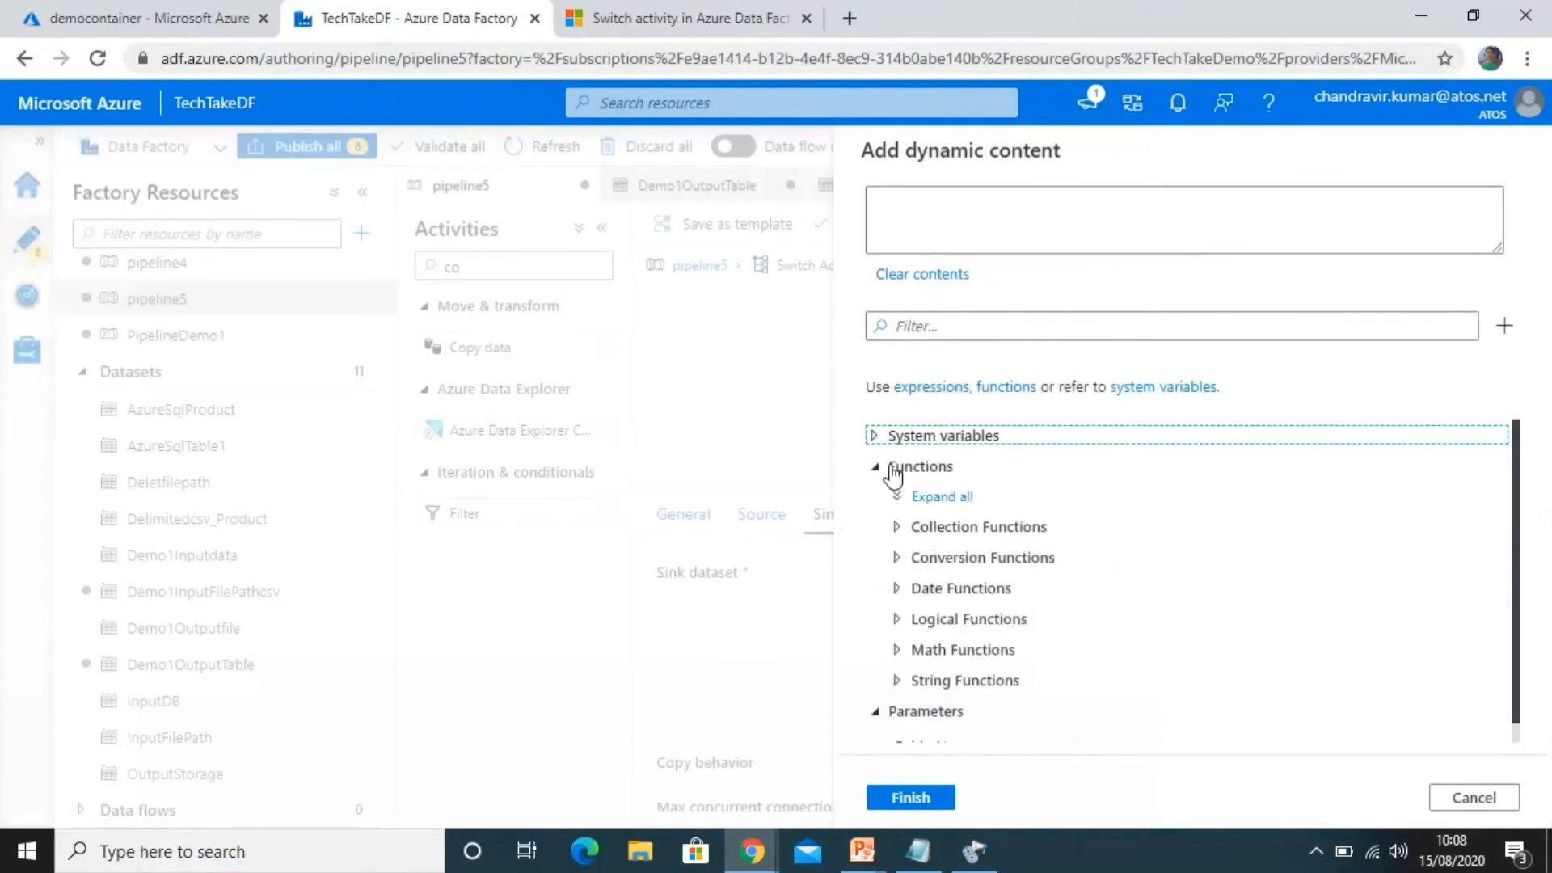
left_click(877, 468)
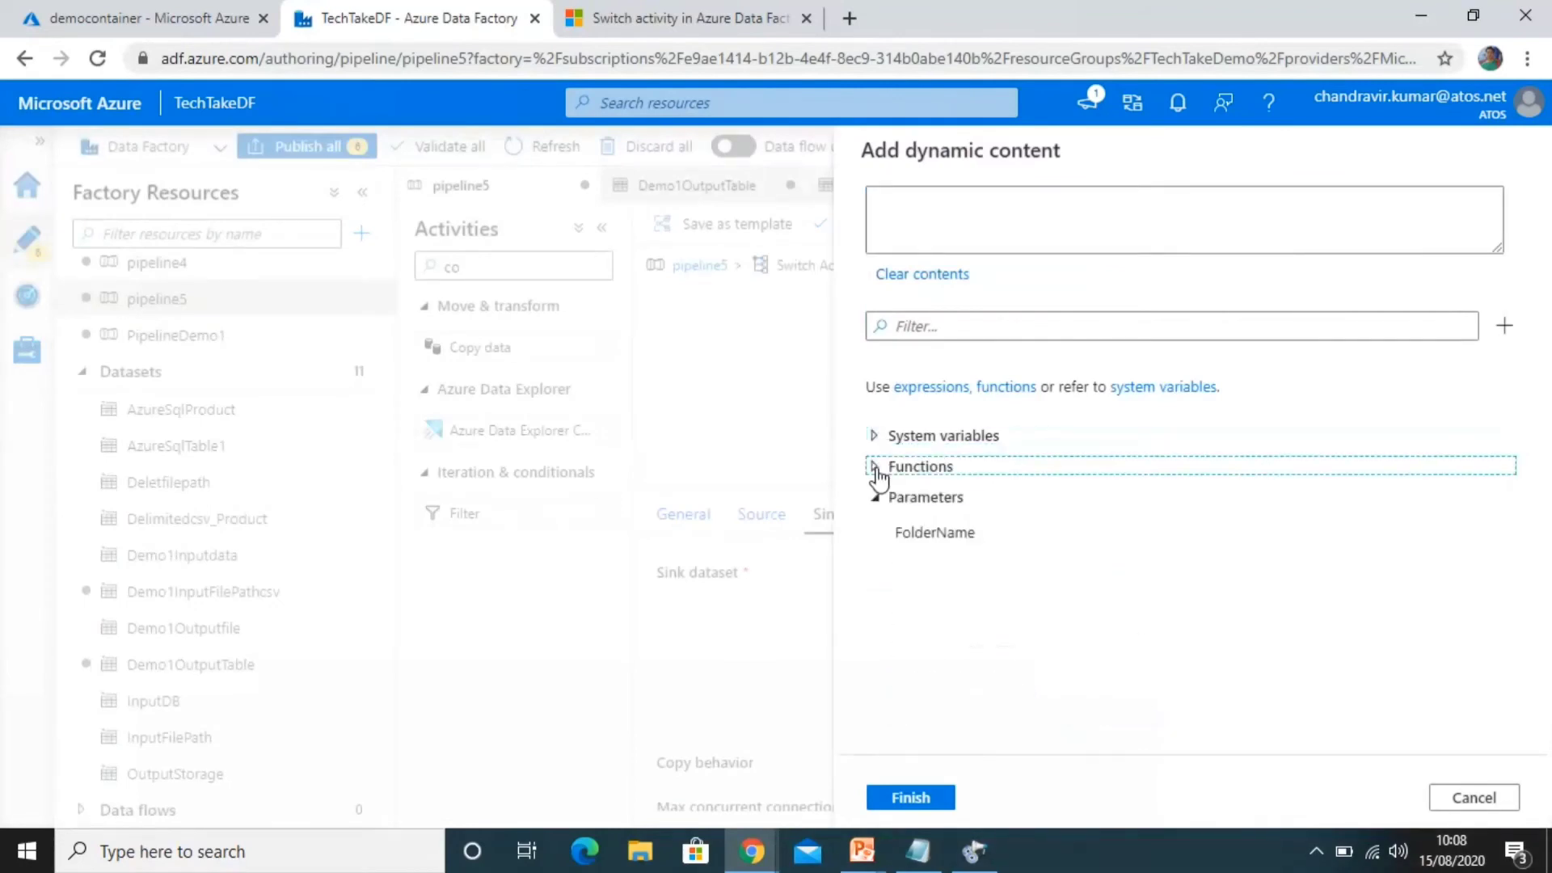
left_click(928, 535)
left_click(911, 798)
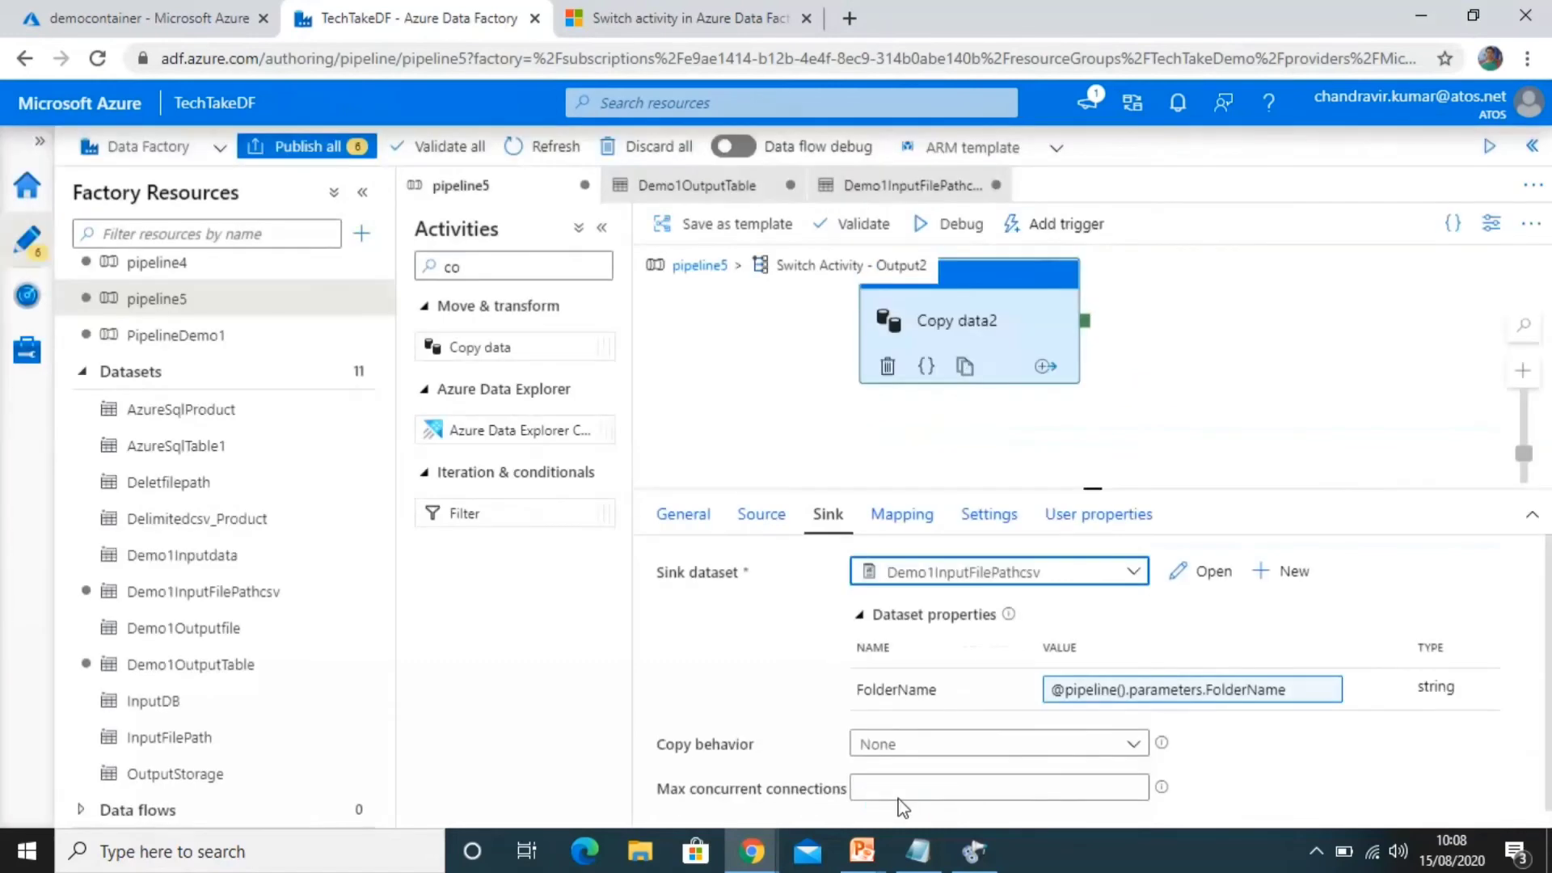
Return to pipeline5, review the Switch activity's cases and user properties, and check democontainer's Output2 folder in the Azure portal.
left_click(700, 266)
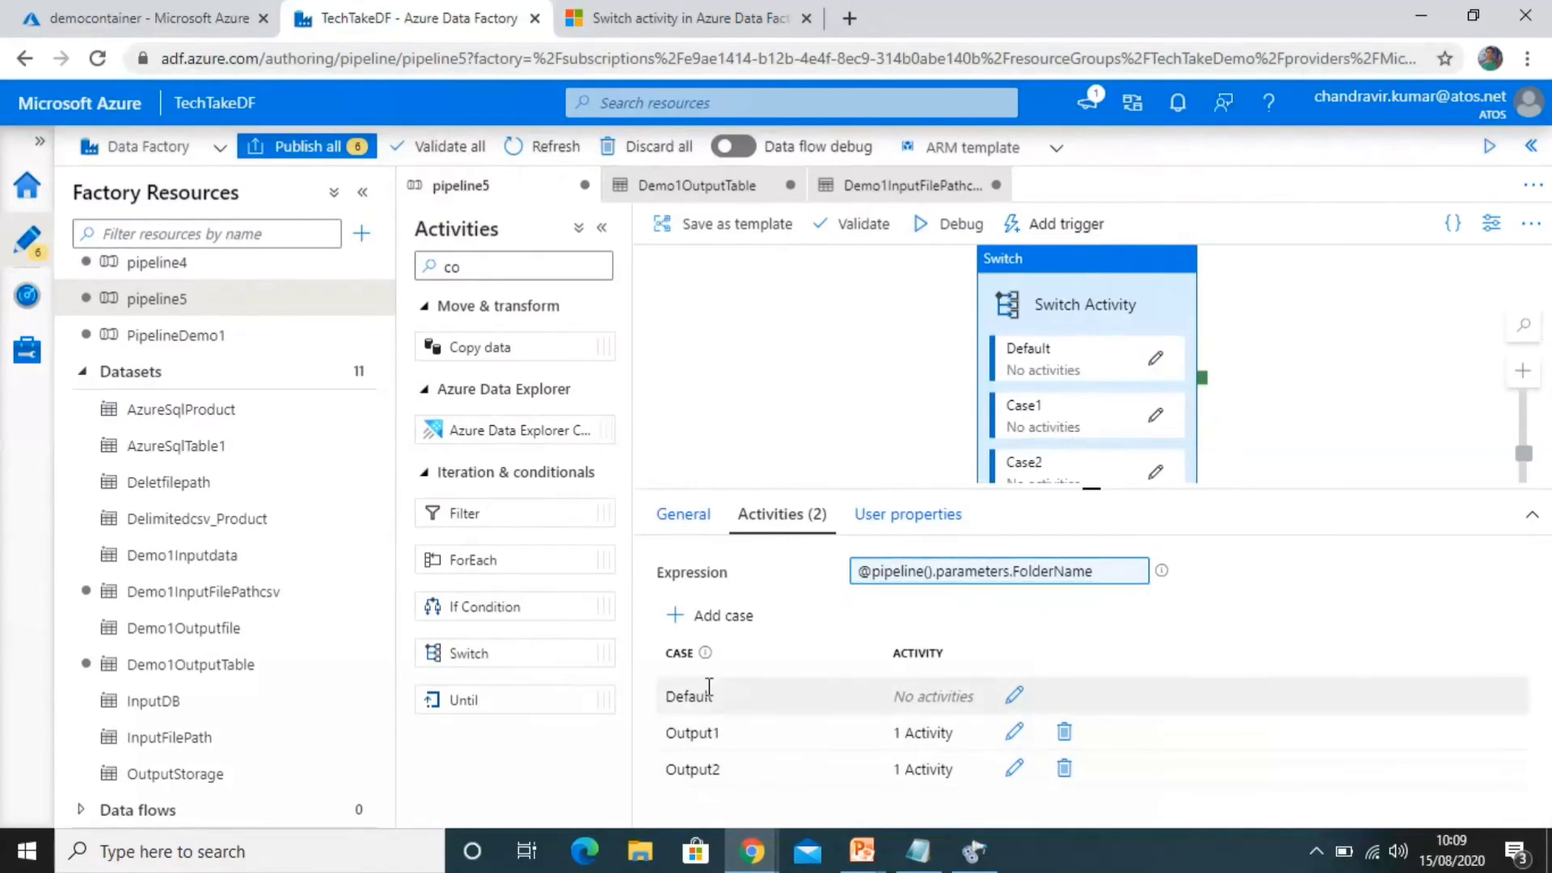
left_click(866, 524)
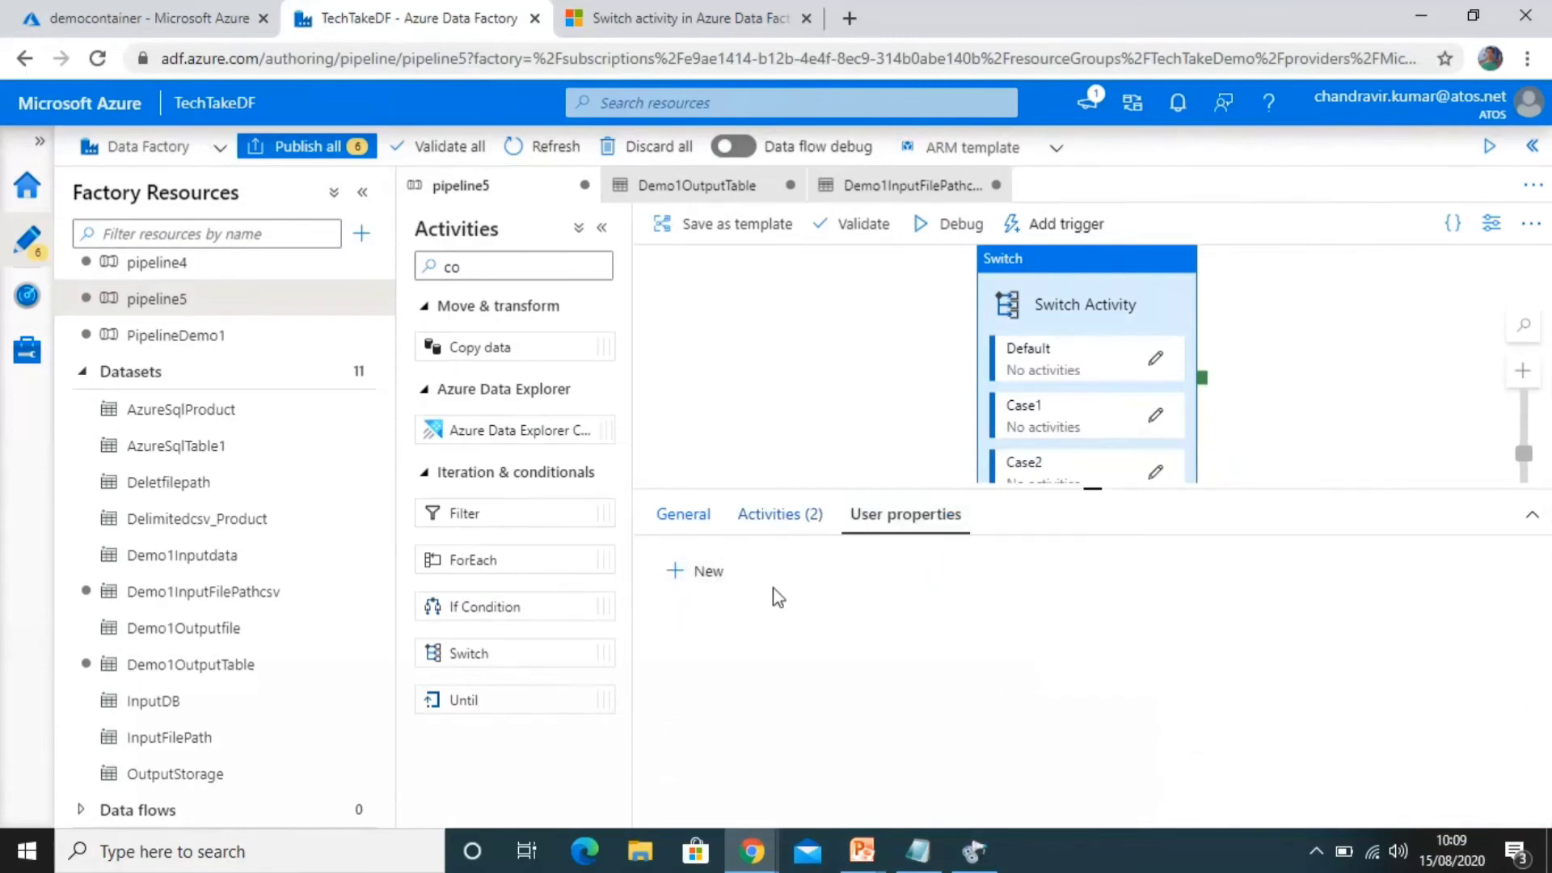
left_click(771, 521)
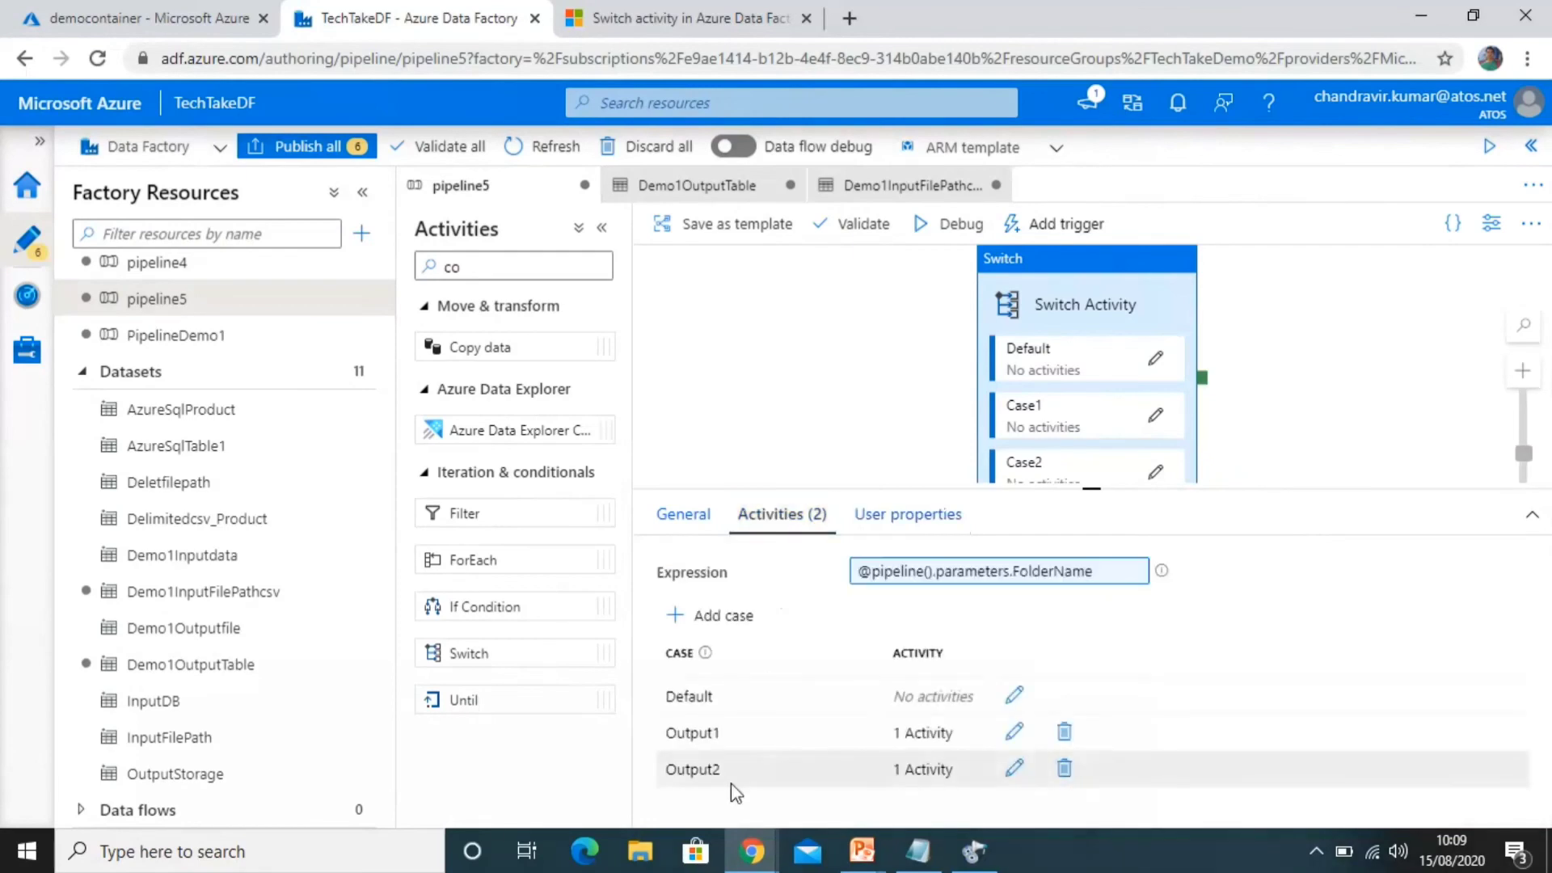
left_click(200, 32)
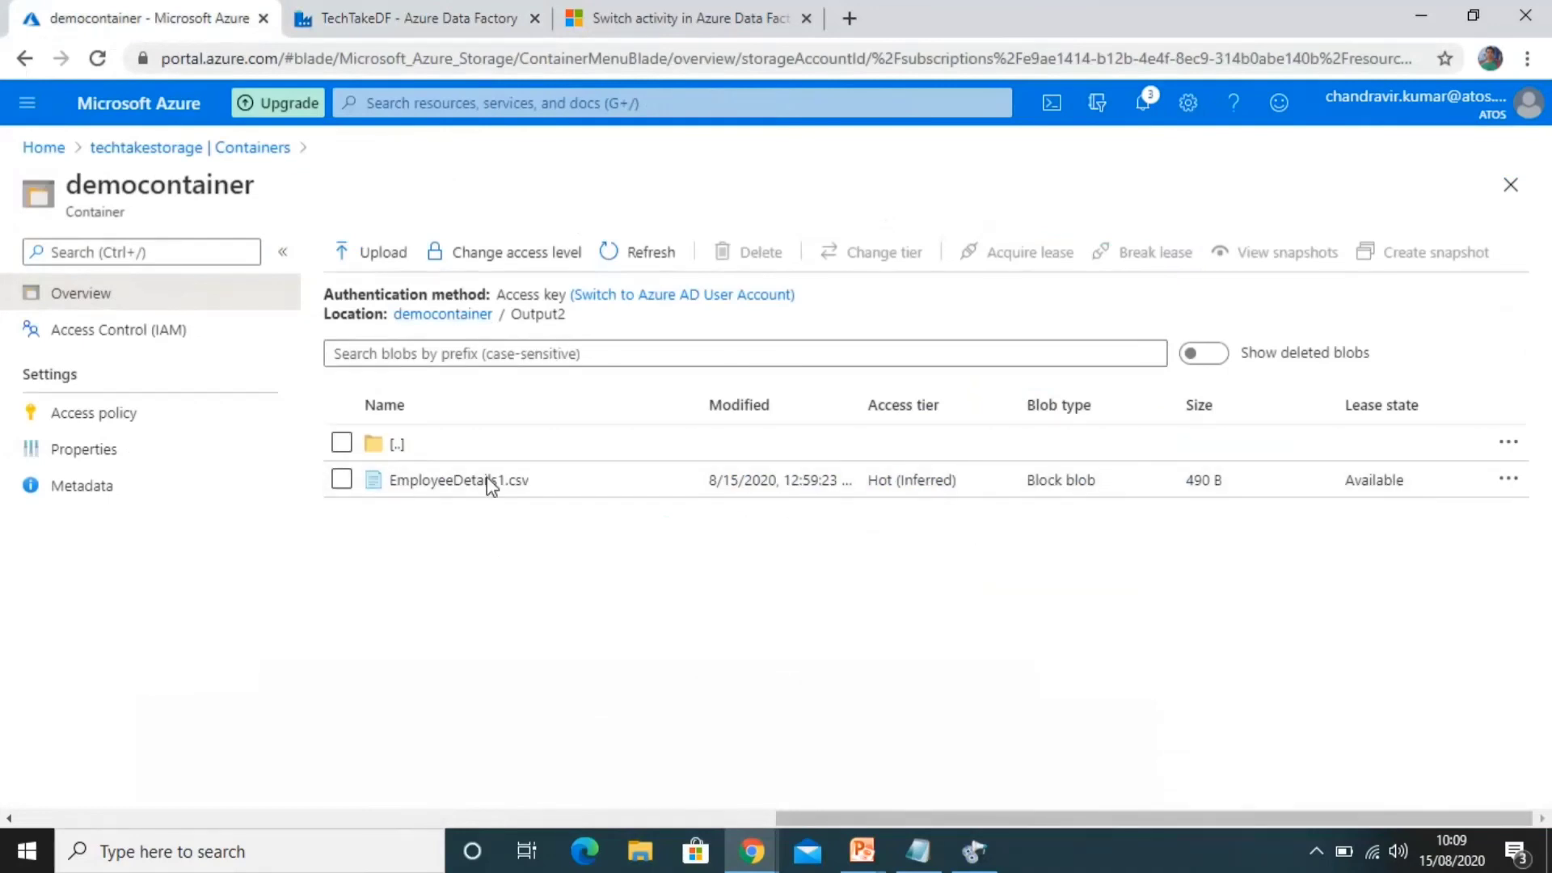
Back in Azure Data Factory, debug pipeline5 with the FolderName parameter set to Output2 and refresh the run status.
left_click(469, 30)
left_click(939, 234)
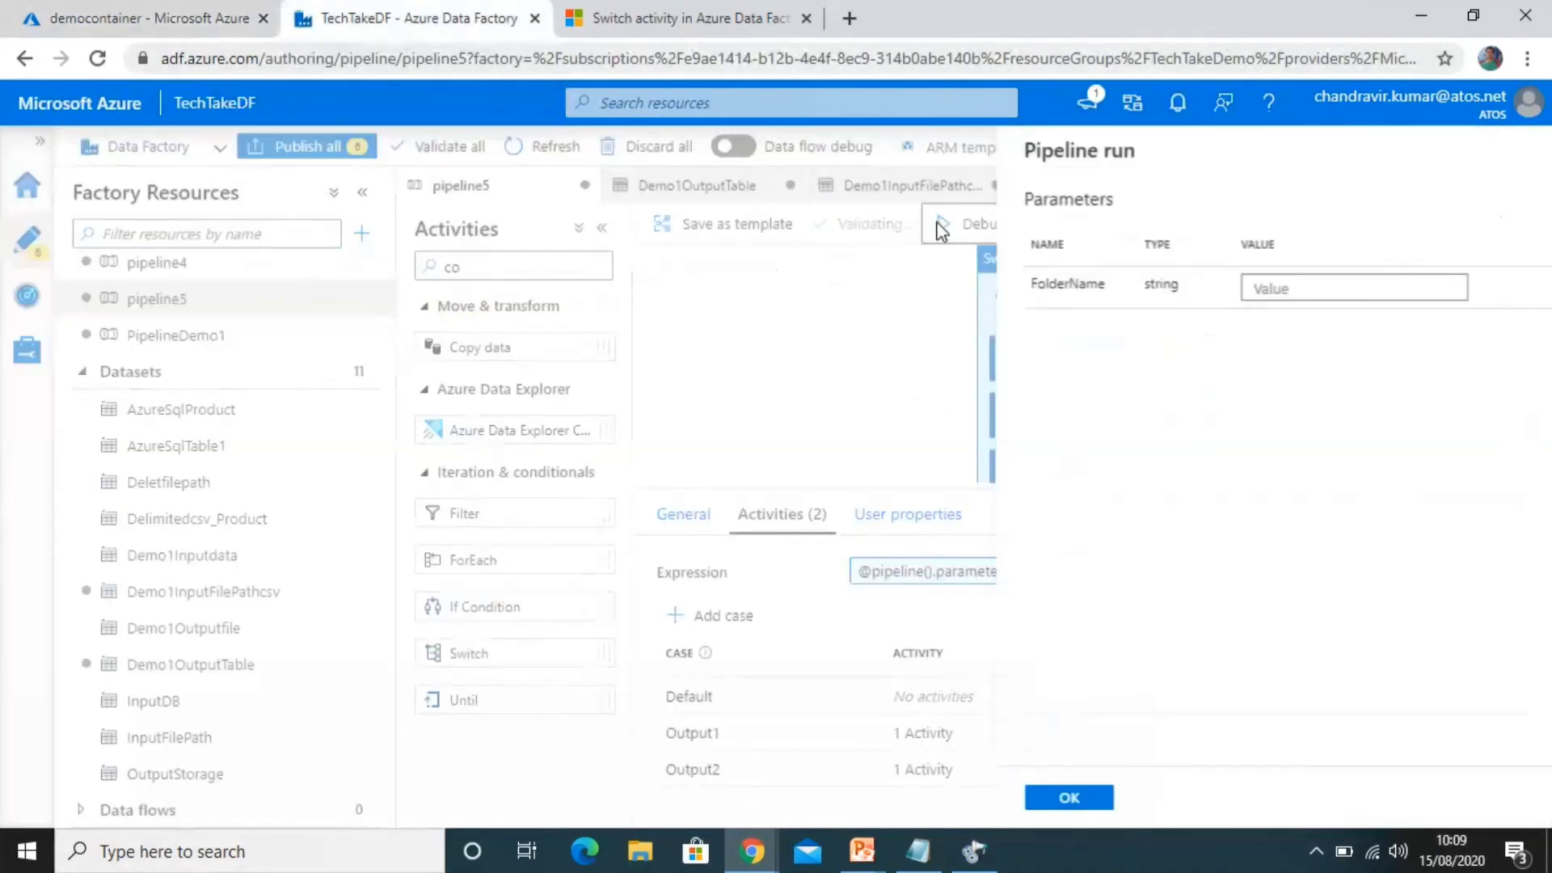
left_click(1109, 290)
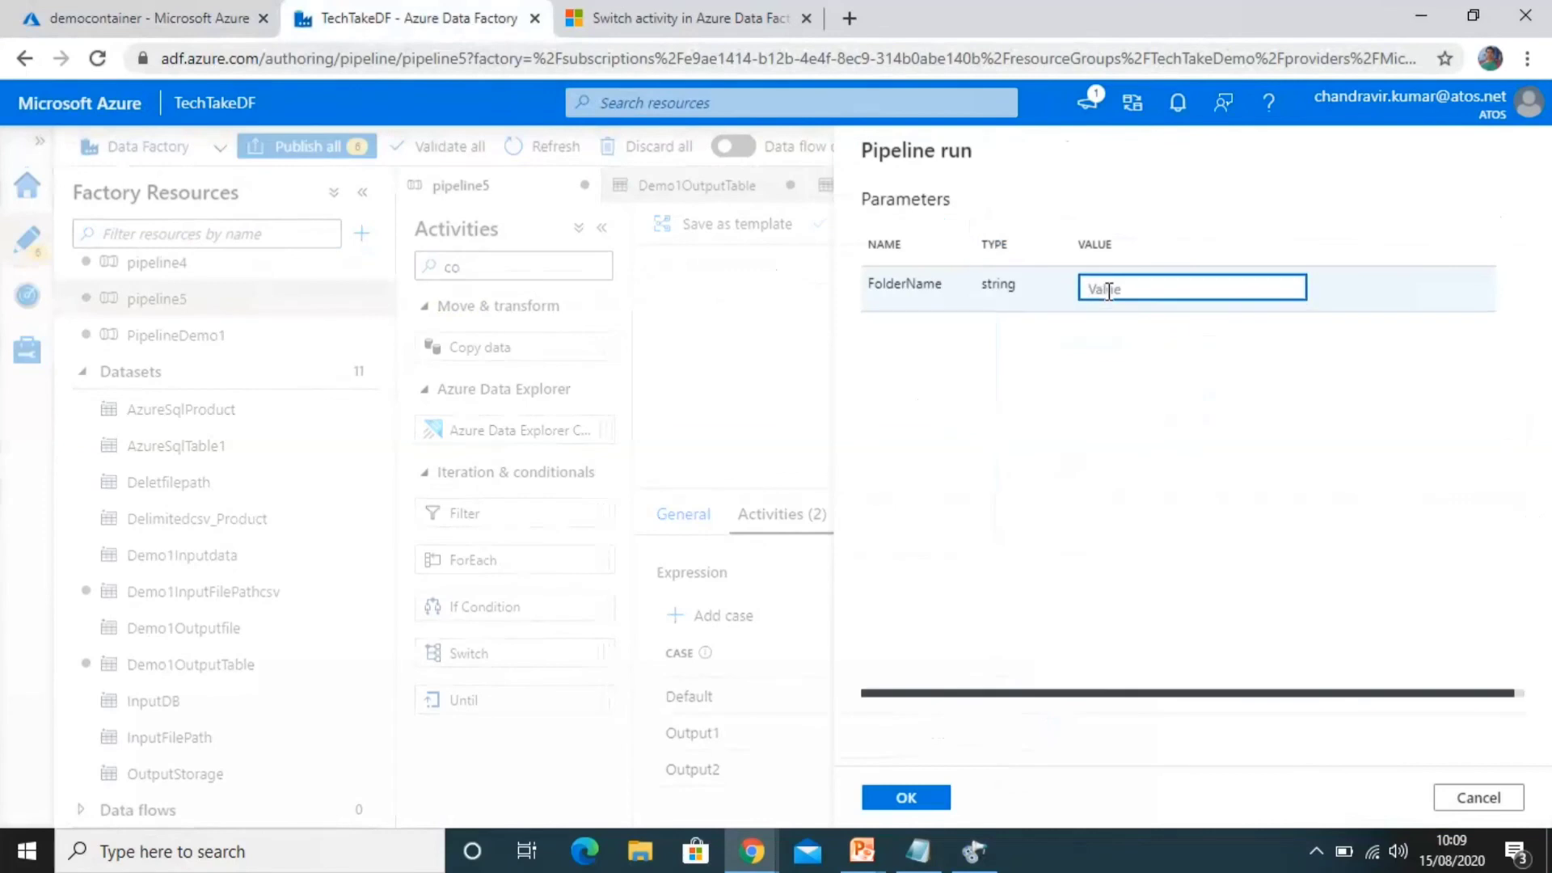
type("Output2")
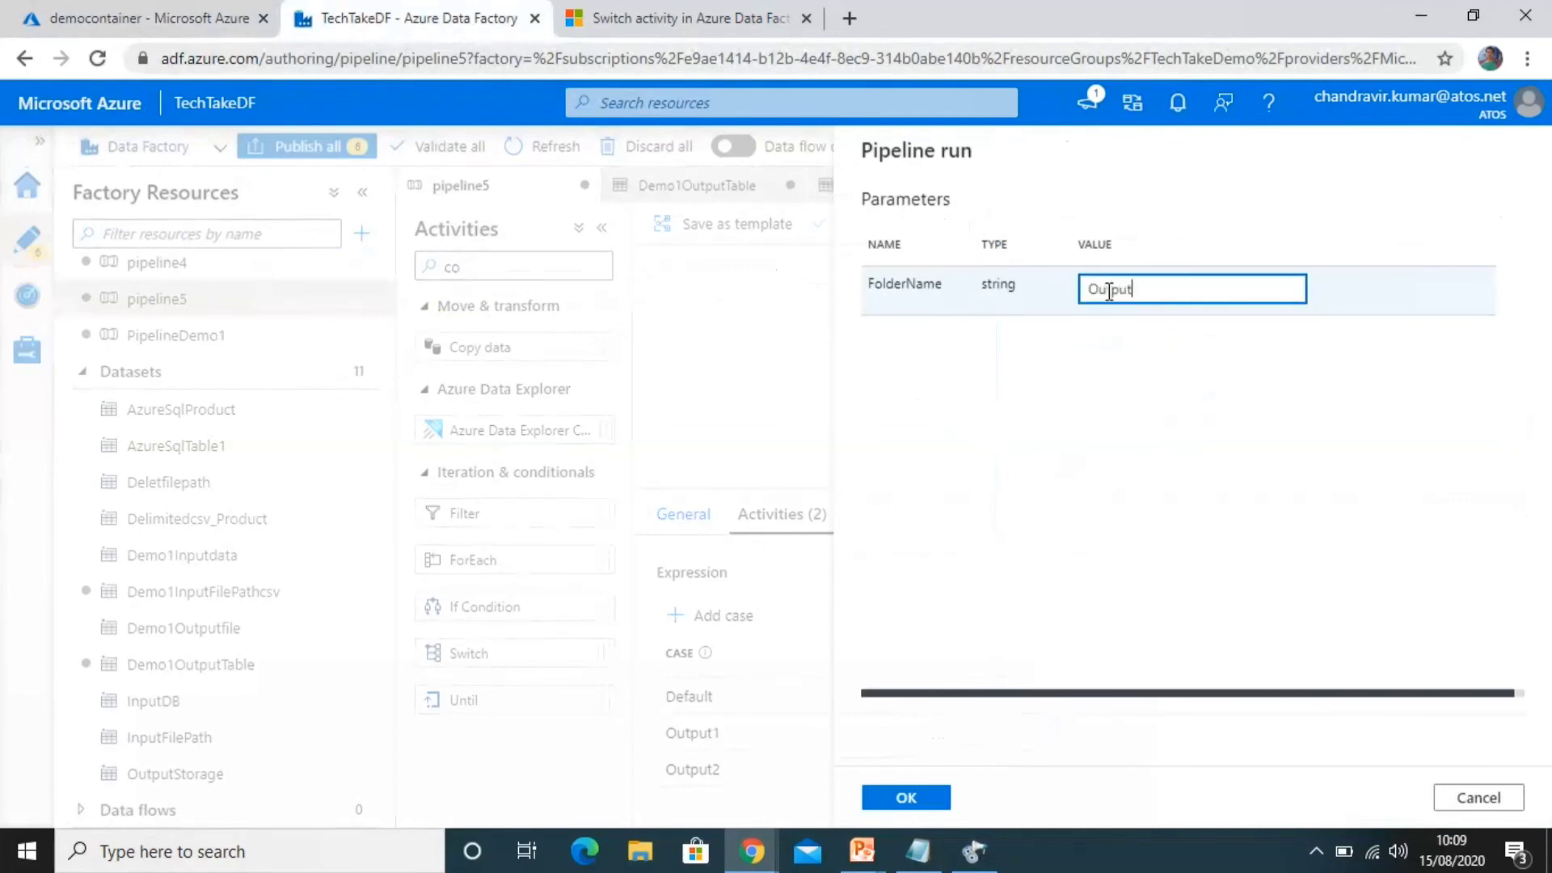
left_click(944, 801)
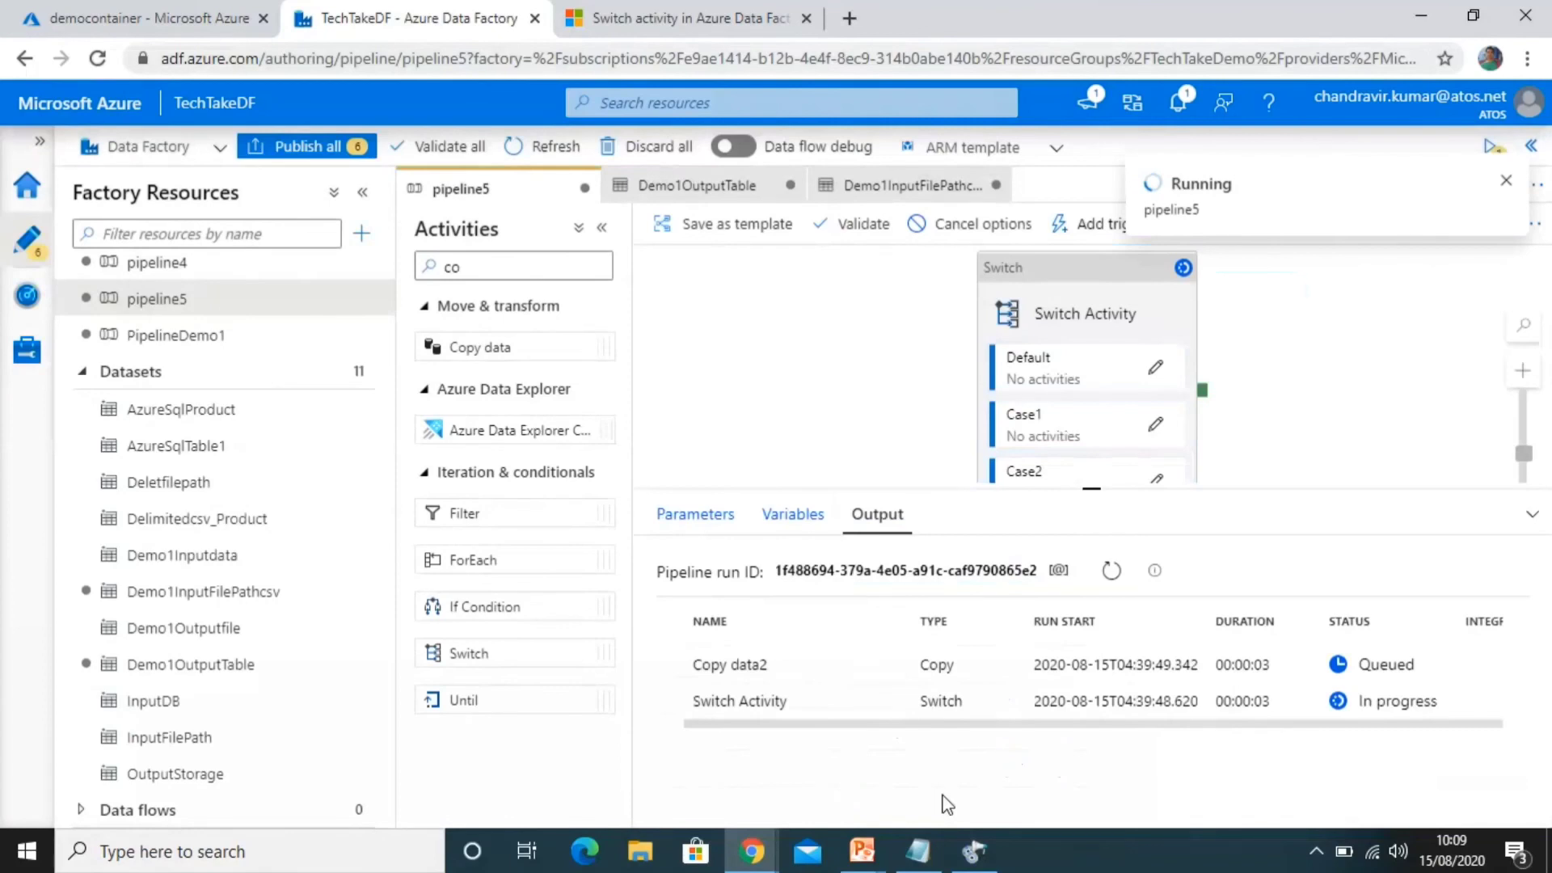
left_click(1112, 570)
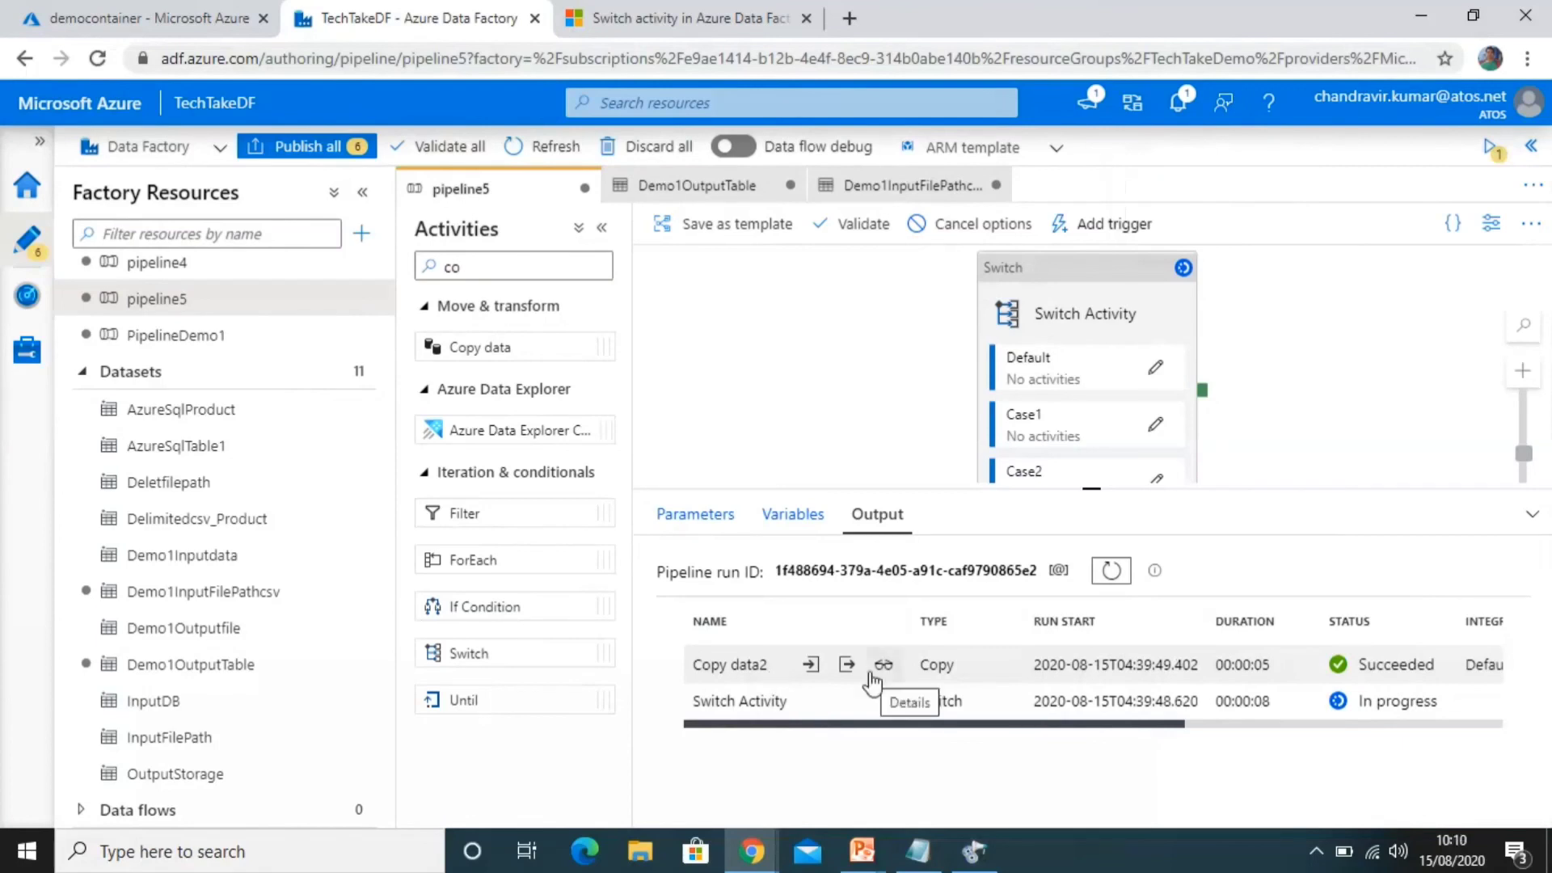
left_click(1112, 577)
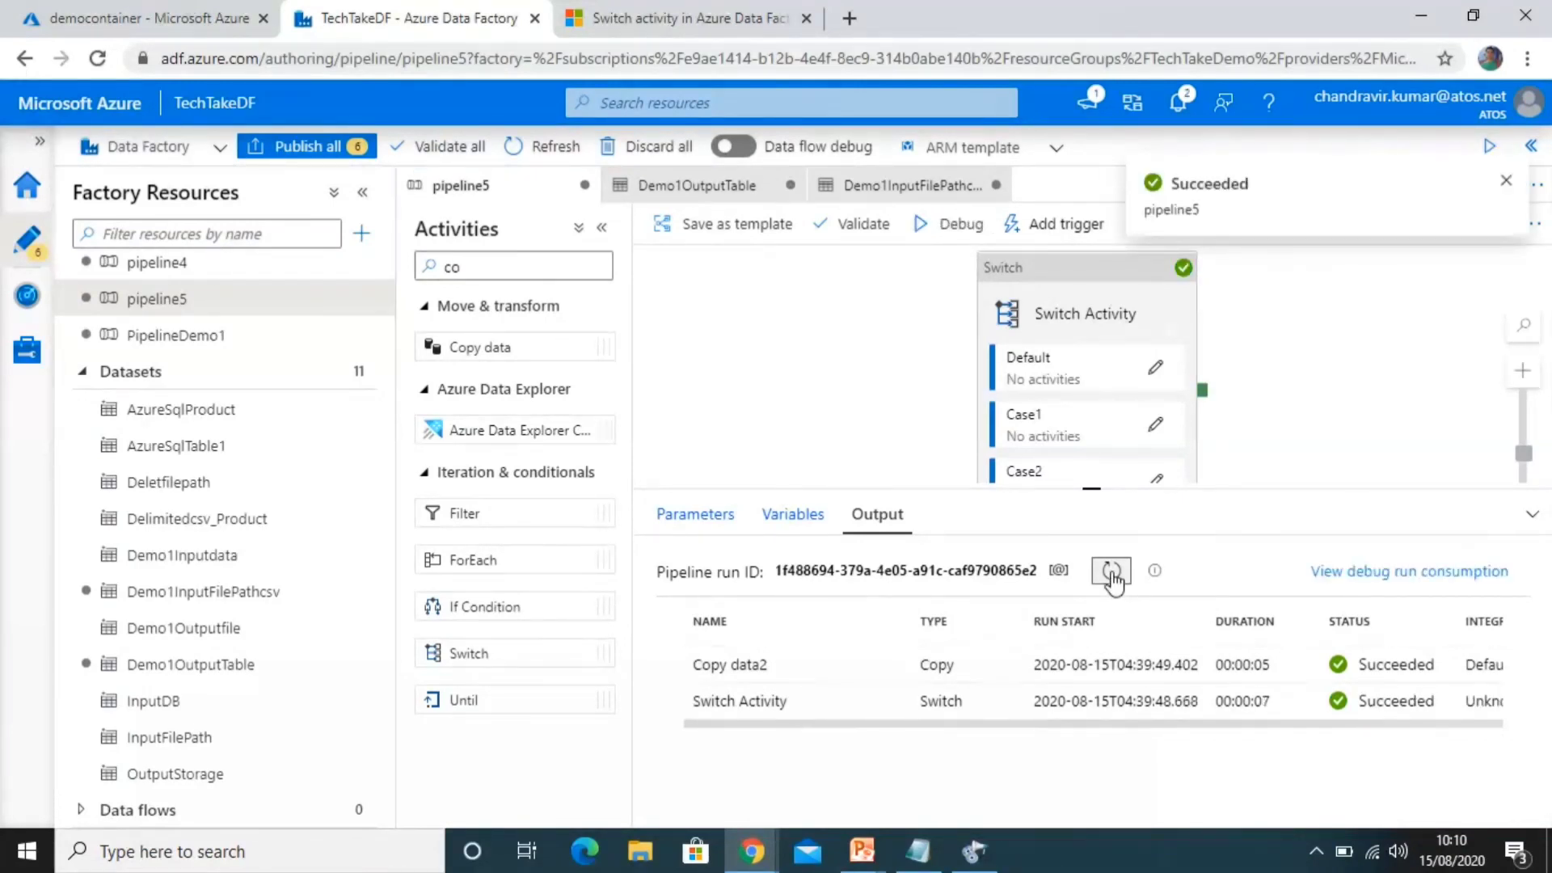
In the Azure portal, refresh democontainer's Output2 folder to check for the copied file and open the Output1 folder.
left_click(202, 18)
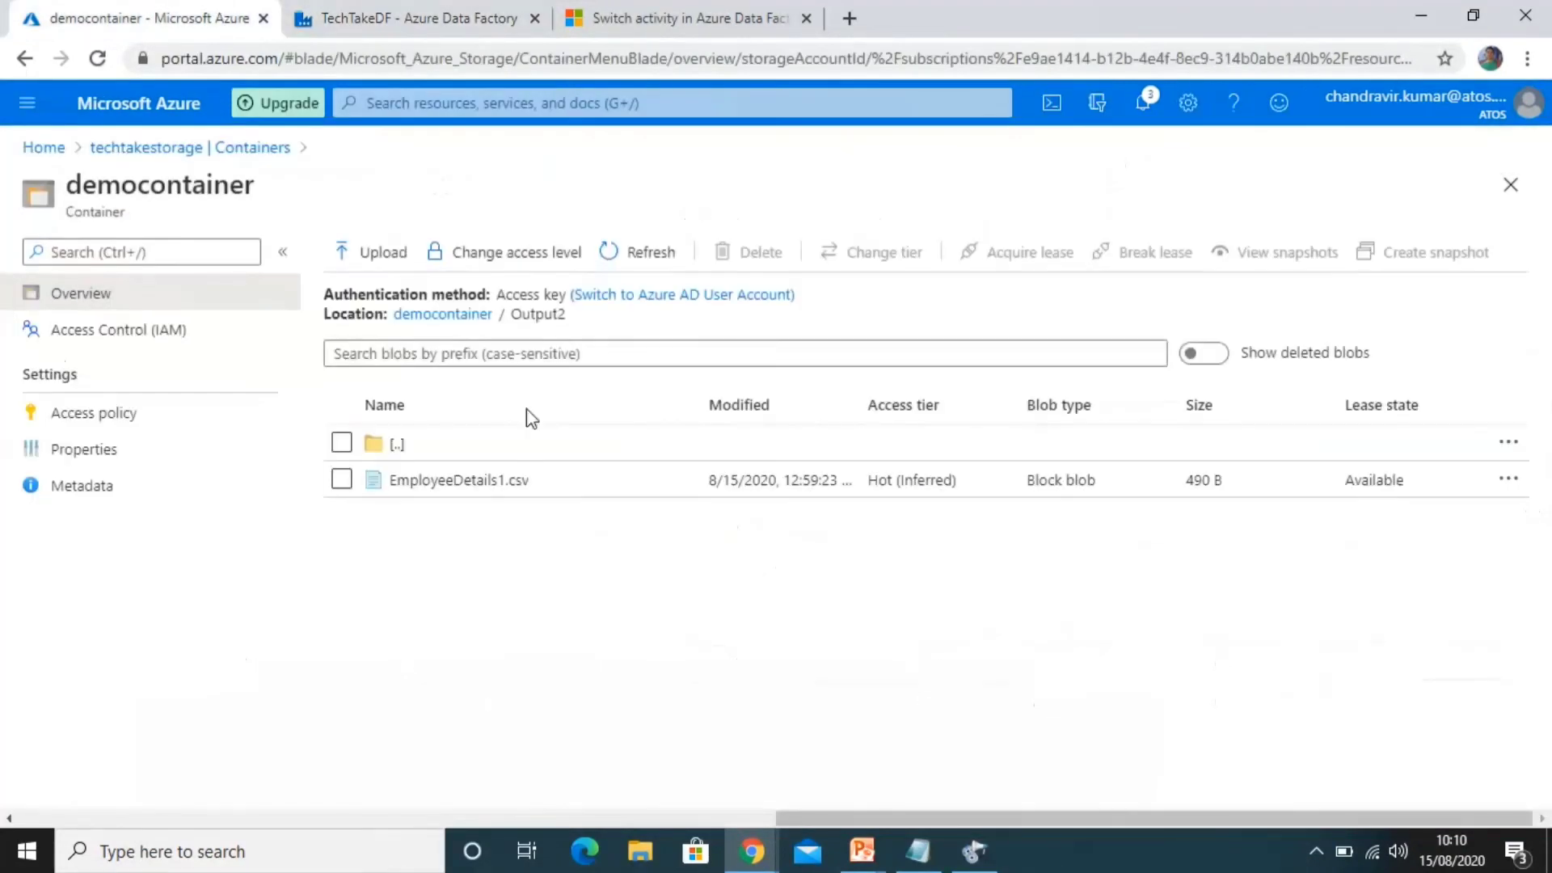
left_click(621, 260)
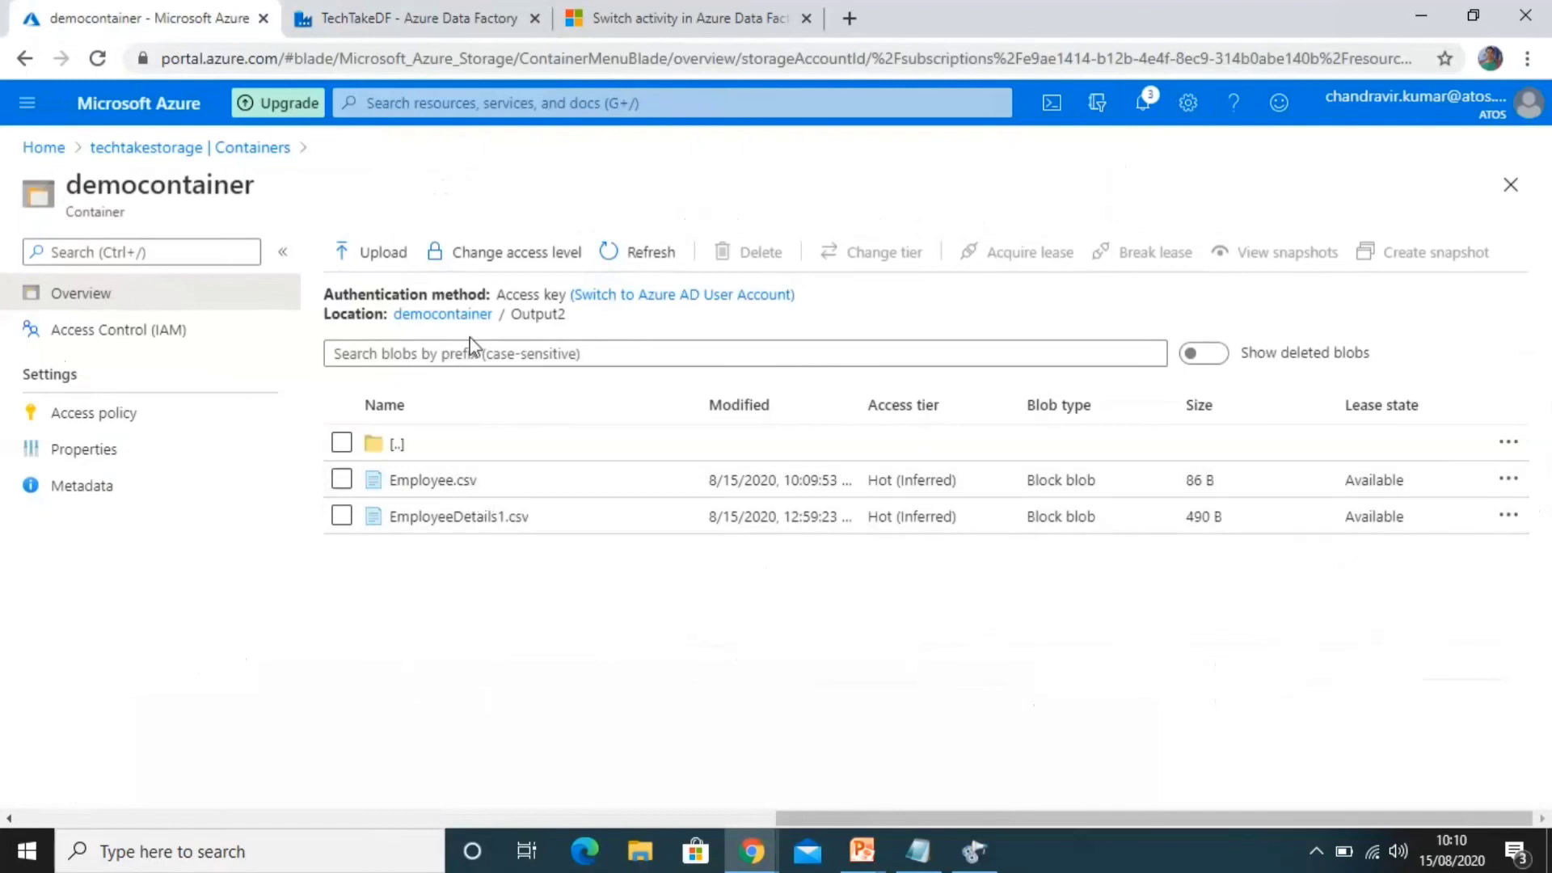
left_click(460, 316)
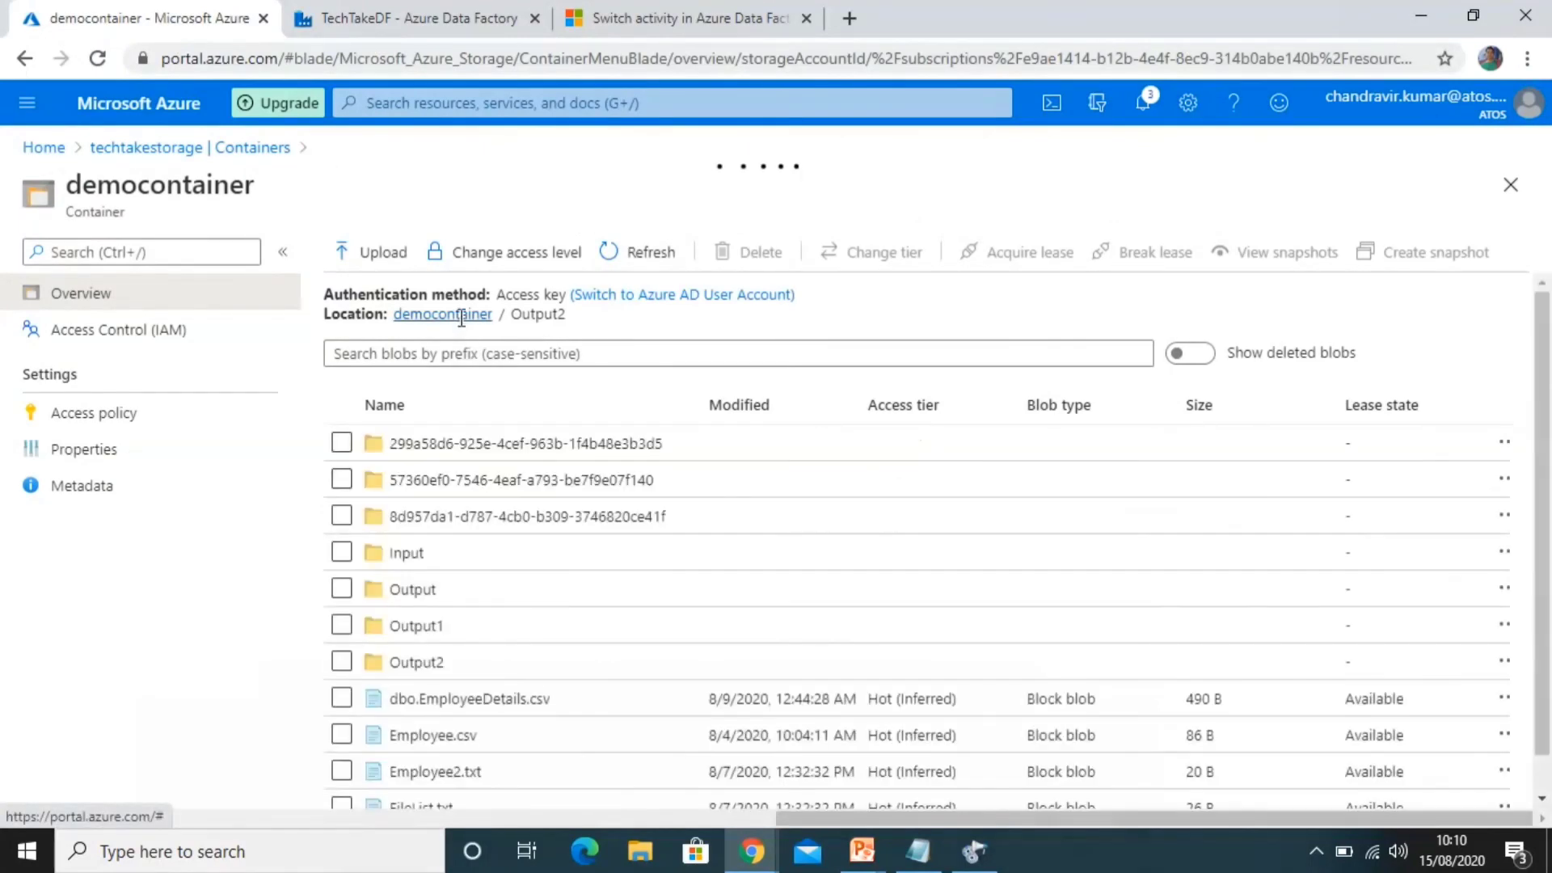
left_click(404, 623)
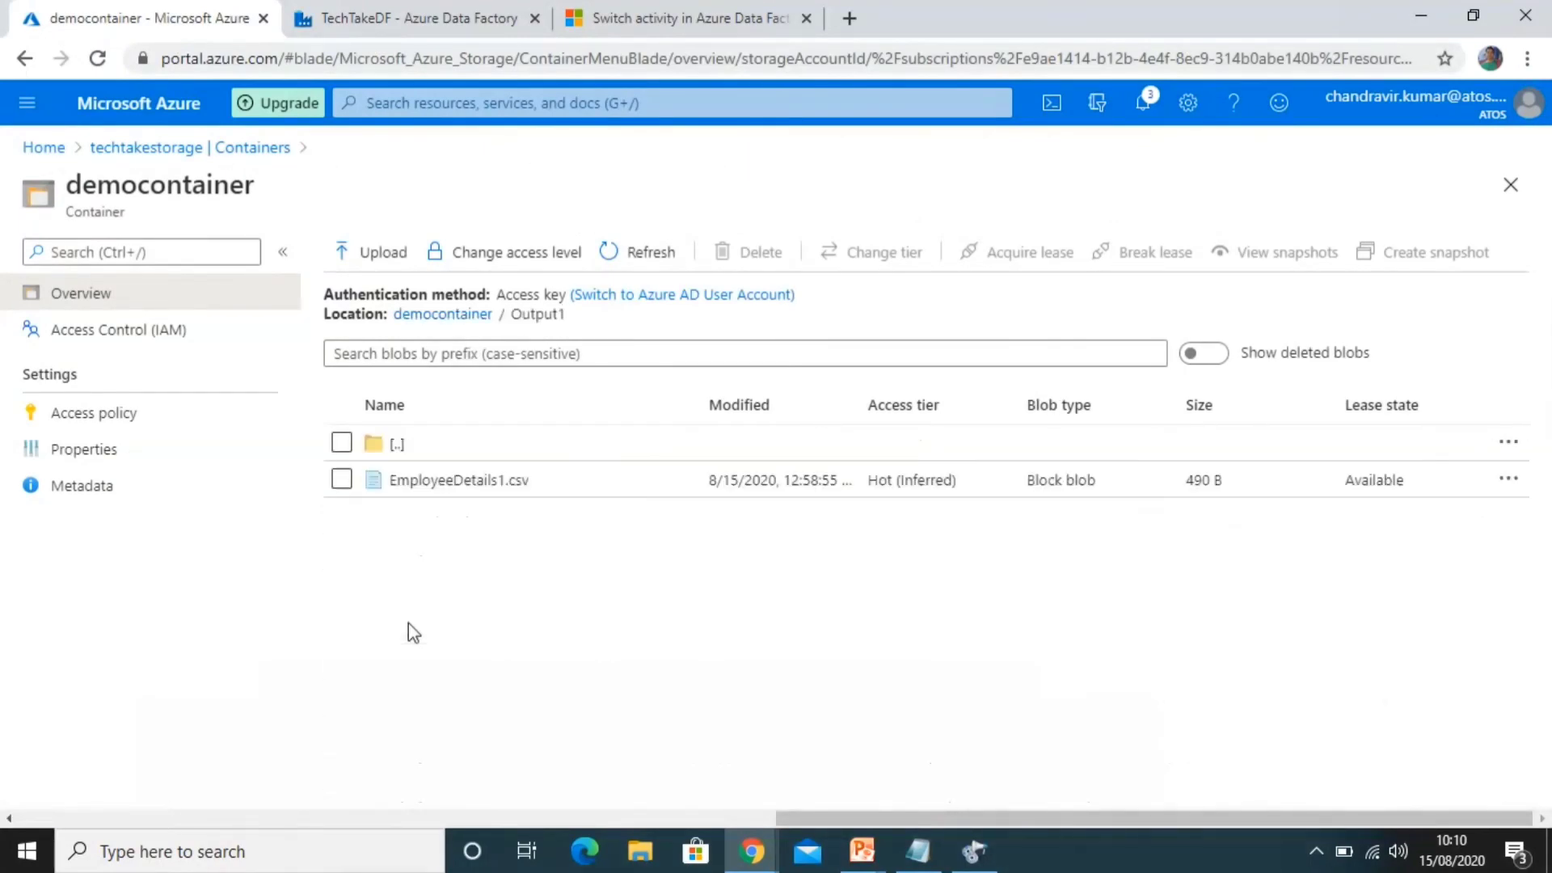
Back in Azure Data Factory, debug pipeline5 with the FolderName parameter set to Output1.
left_click(424, 16)
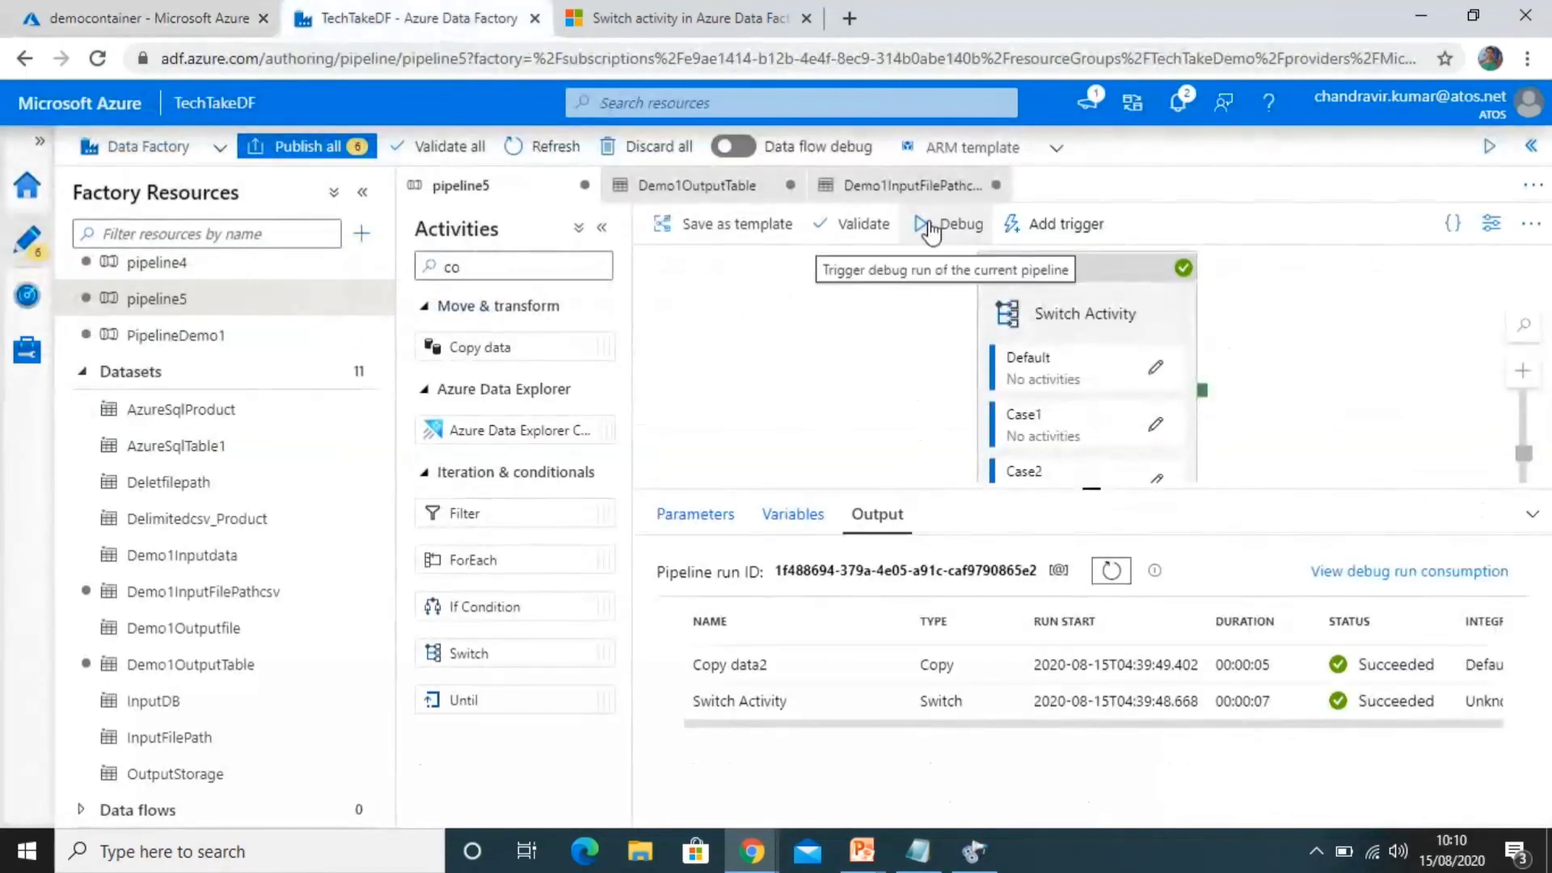
left_click(932, 226)
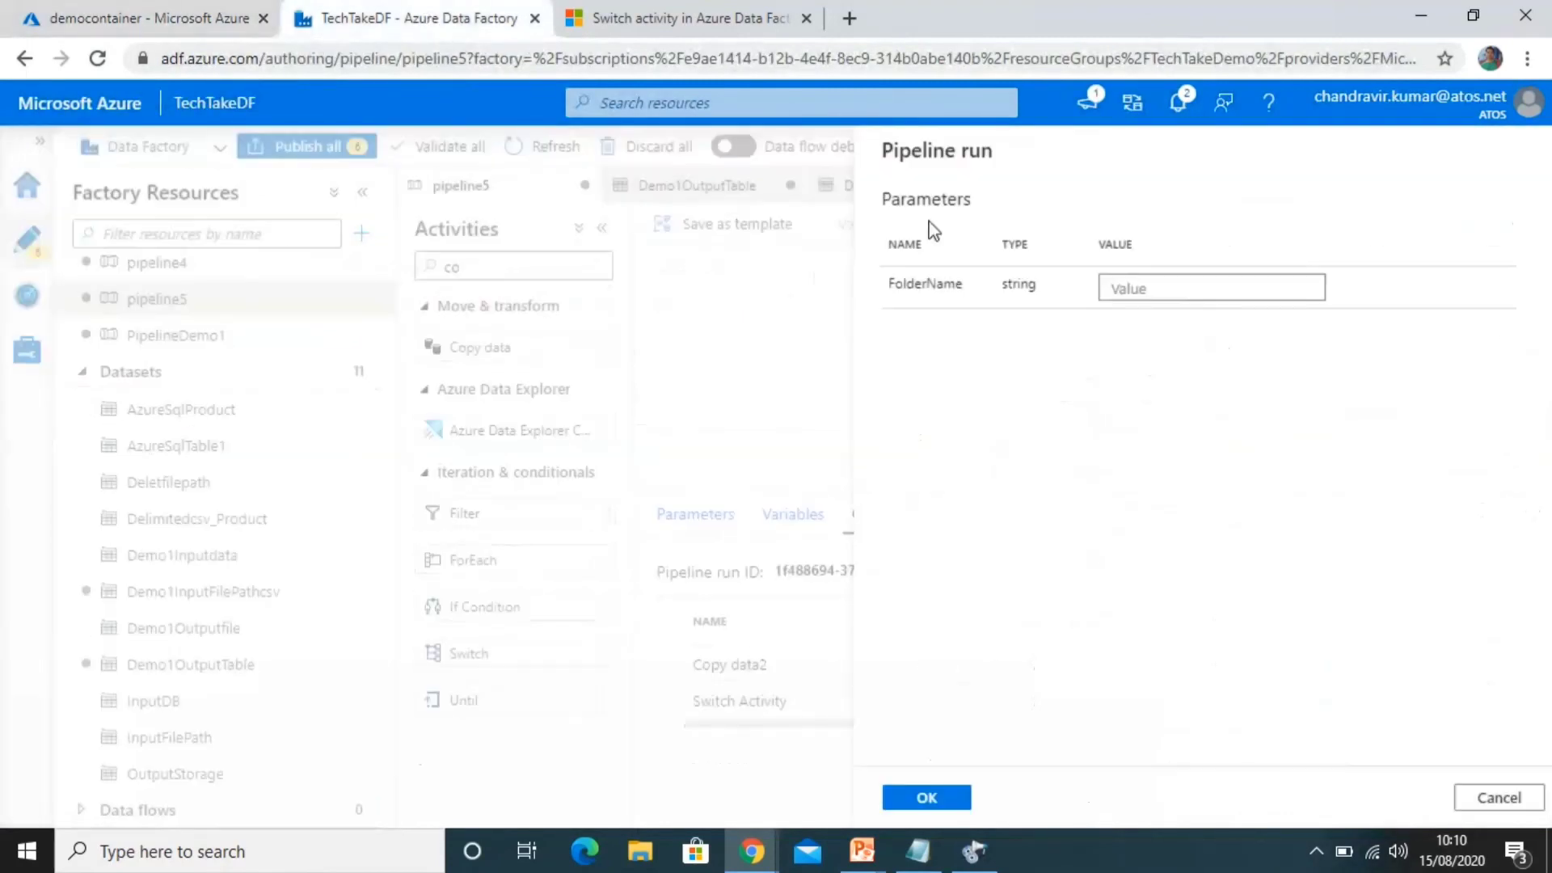
left_click(1099, 301)
type("Outp")
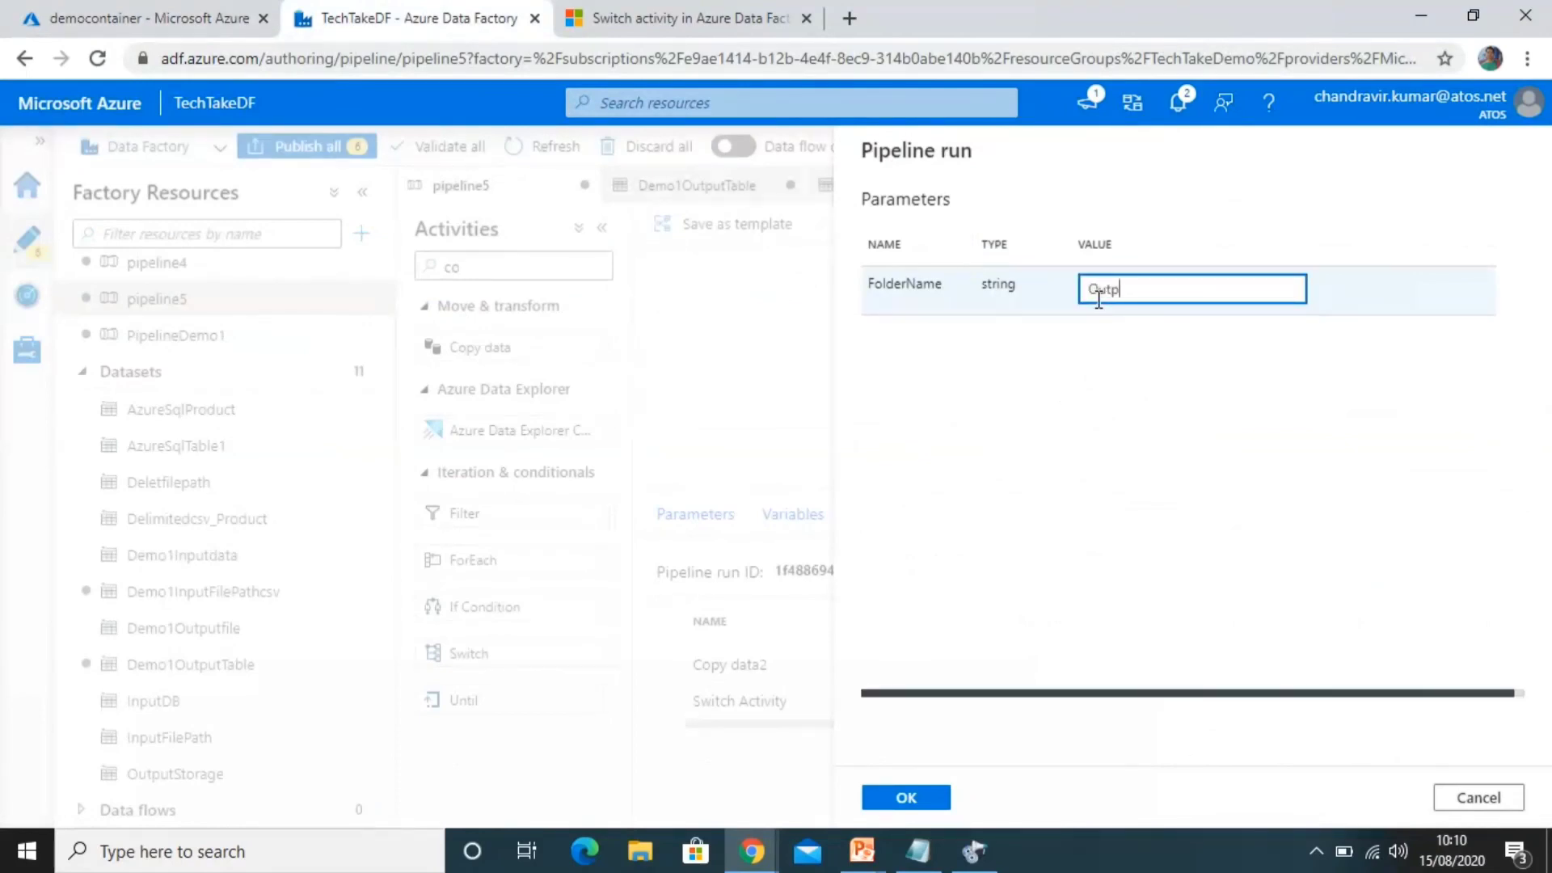
type("ut1")
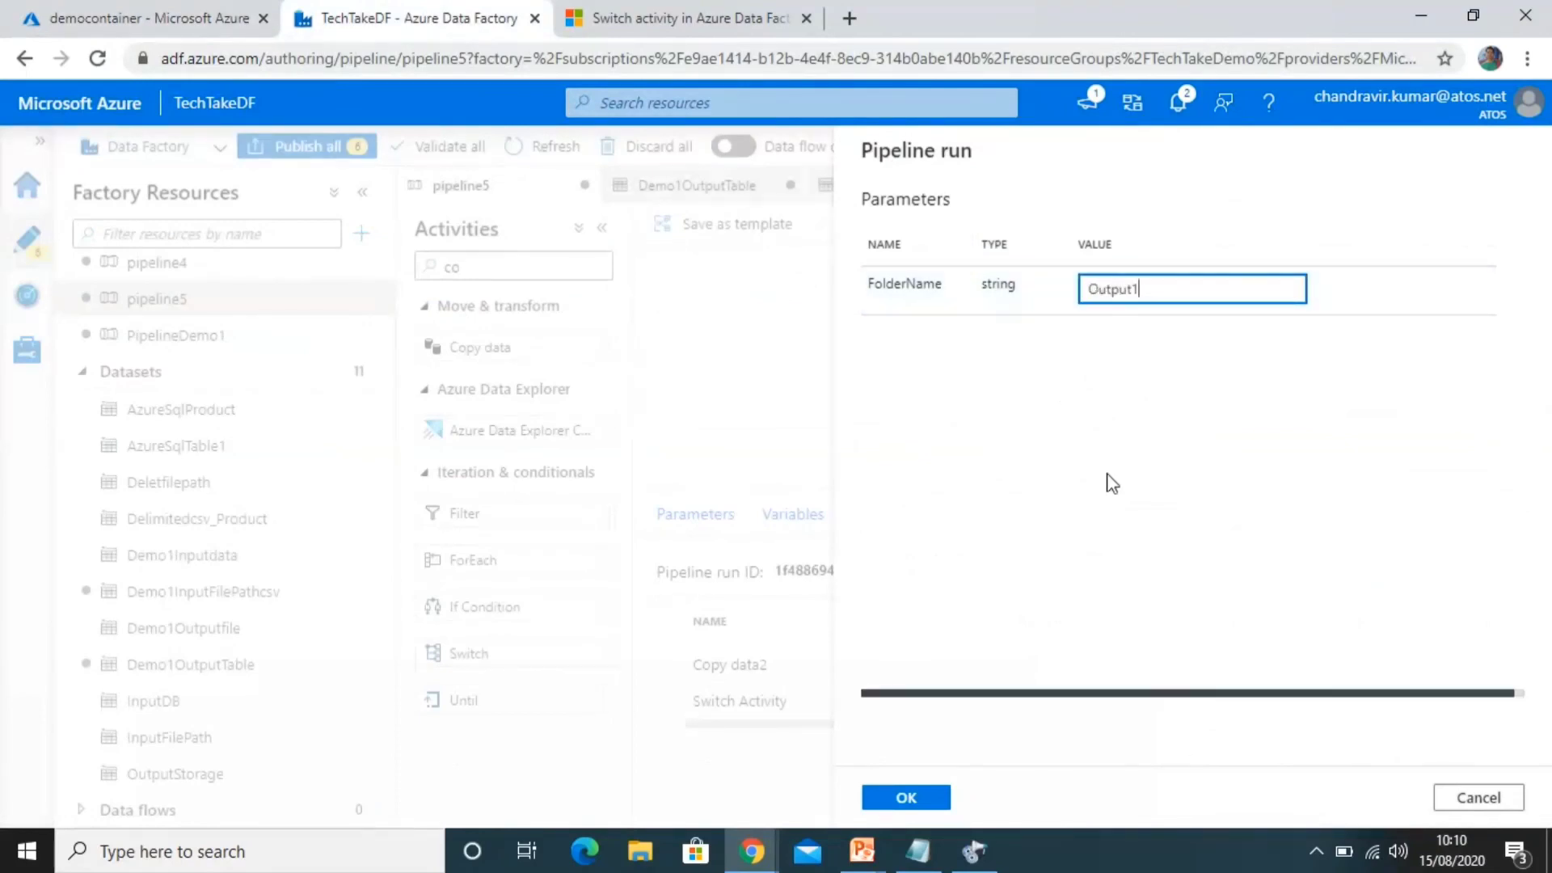
left_click(905, 799)
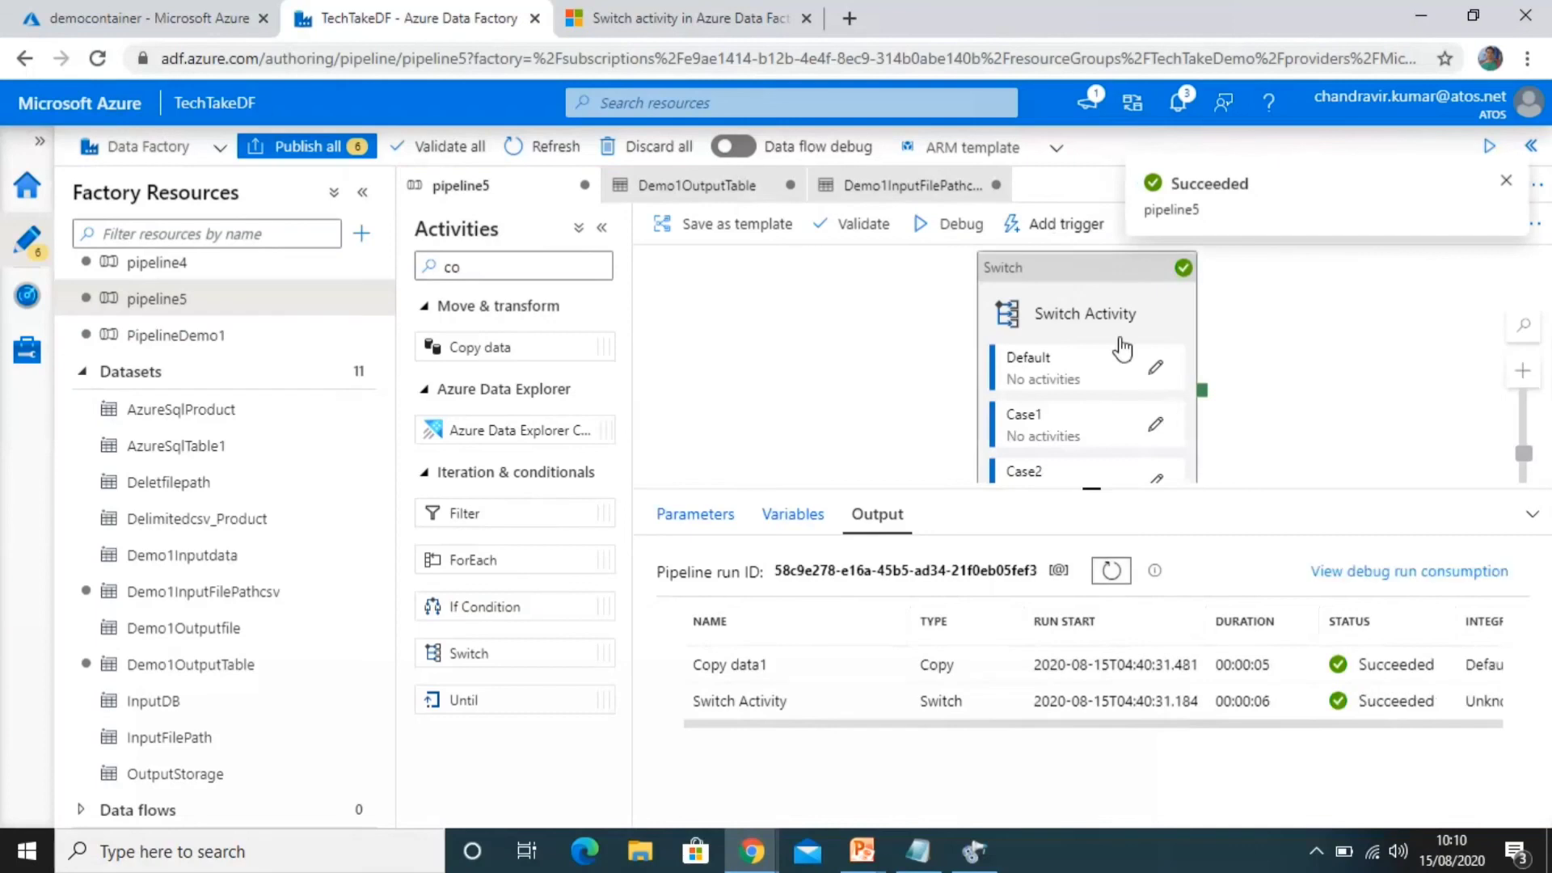
Refresh the Output1 folder in the Azure portal to check for the copied file, return to Data Factory and switch to PowerPoint.
left_click(270, 31)
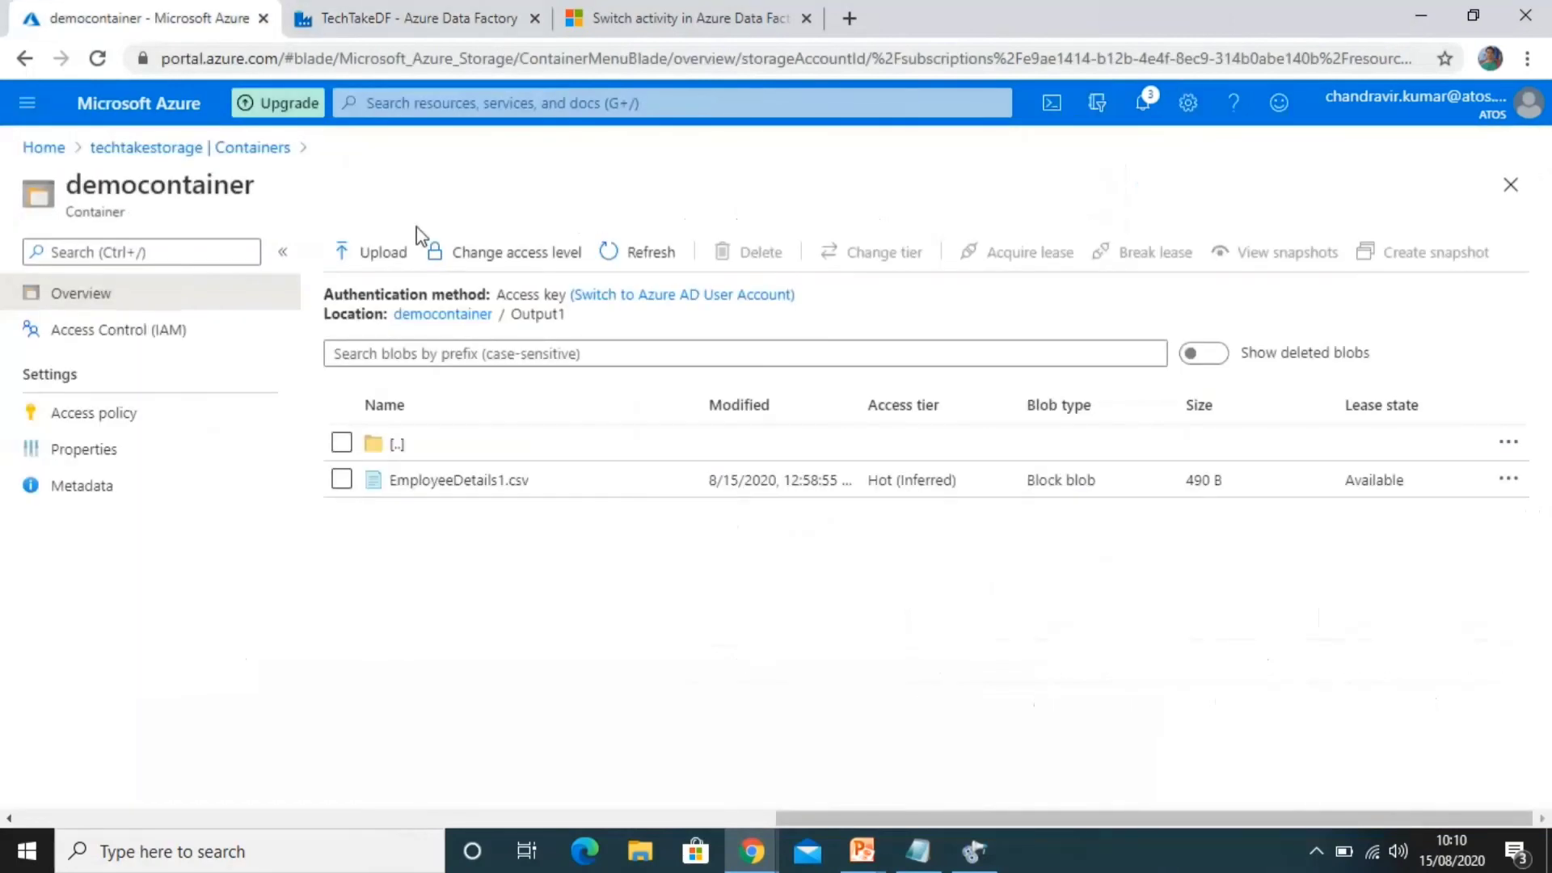
left_click(623, 252)
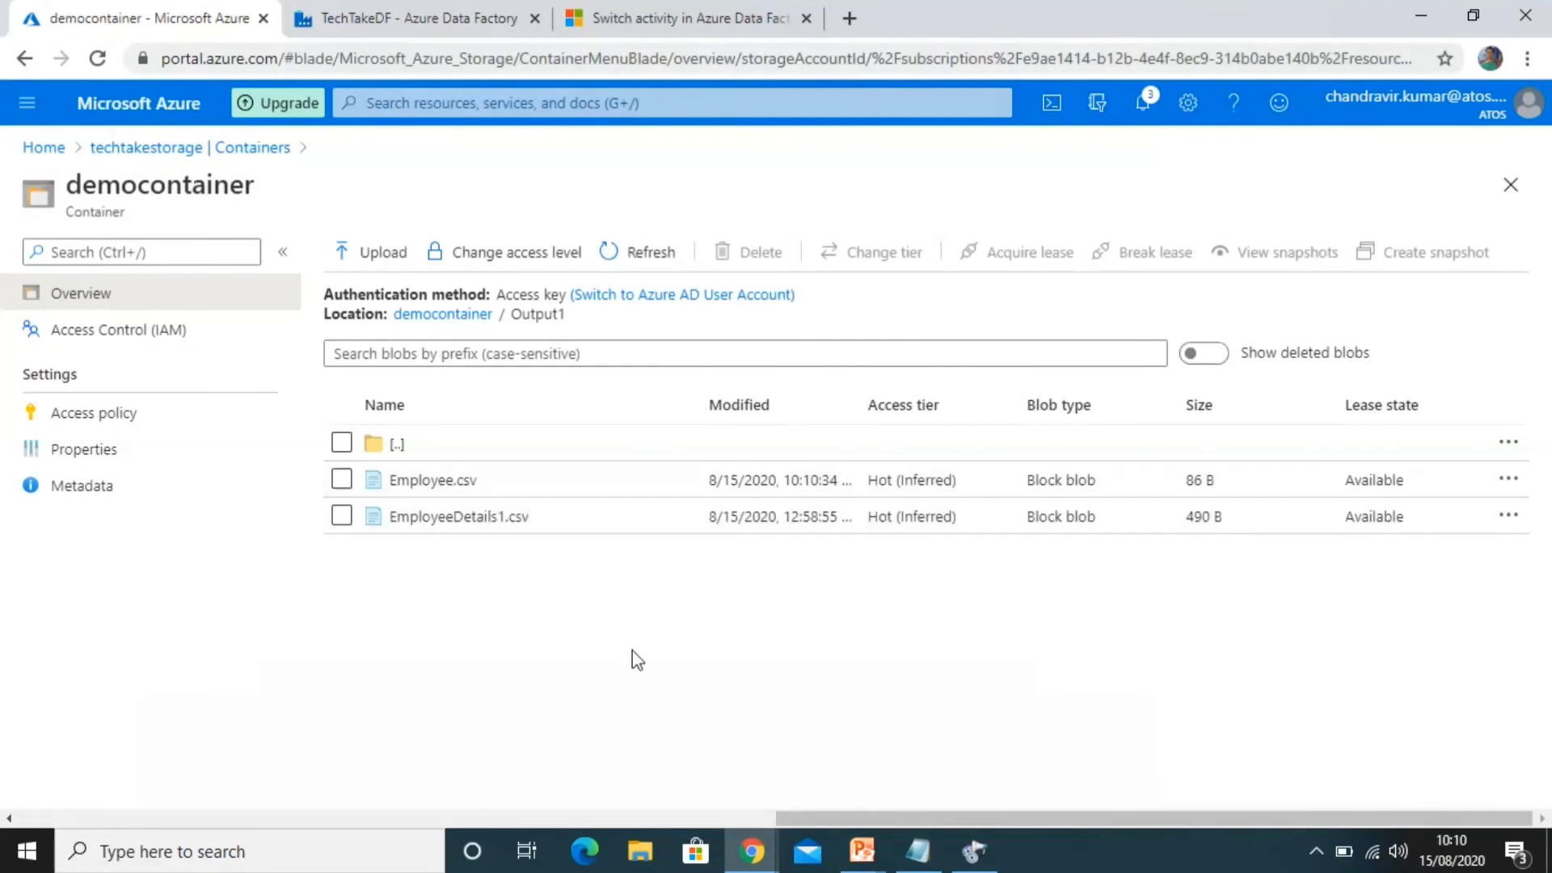
left_click(356, 19)
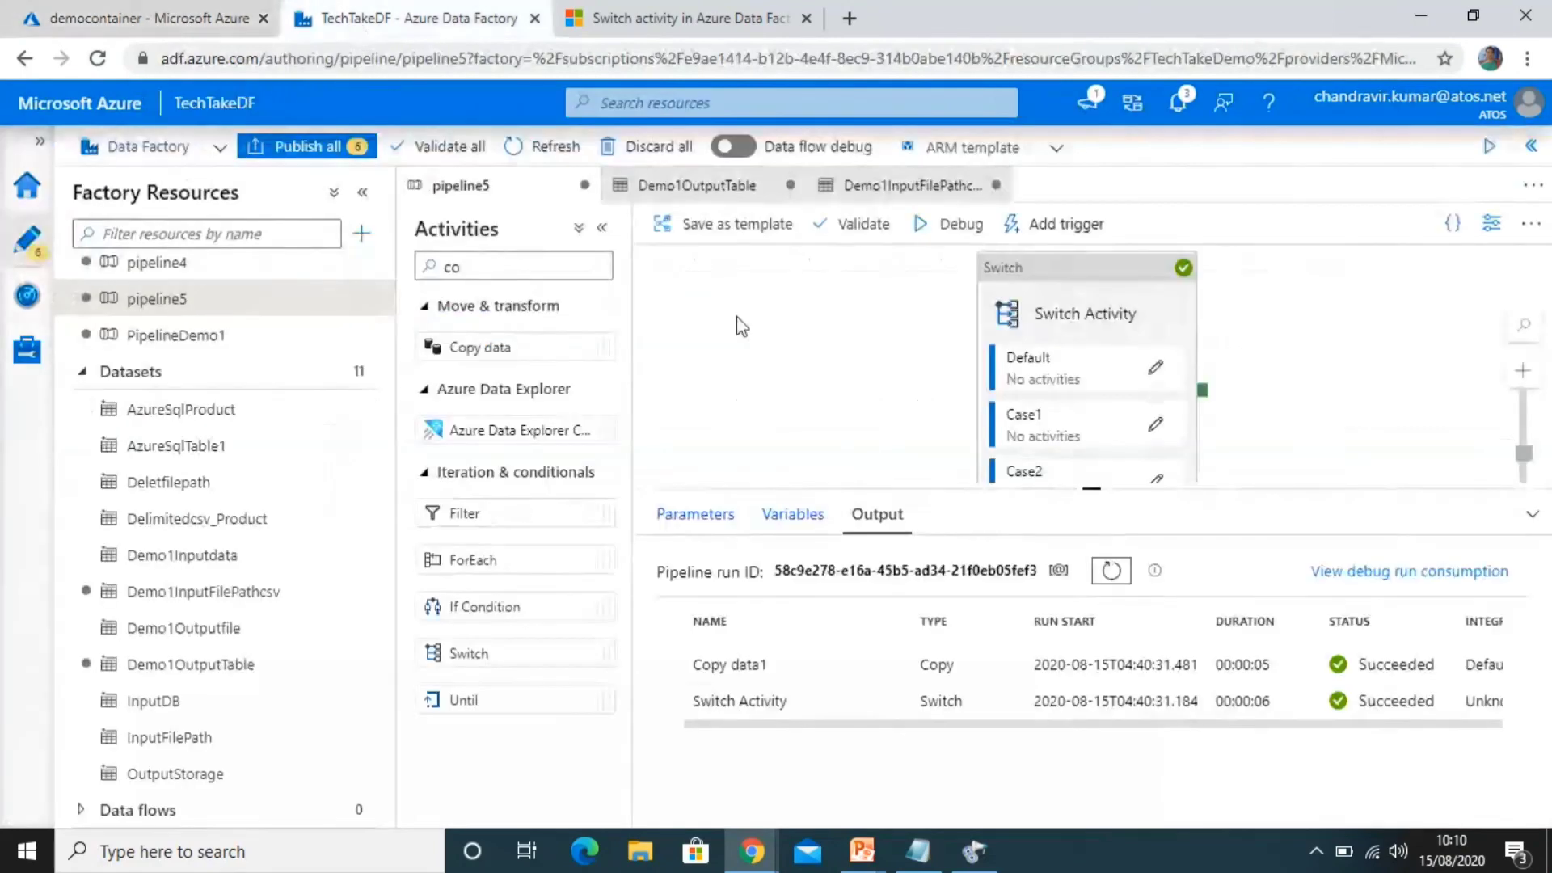
left_click(862, 850)
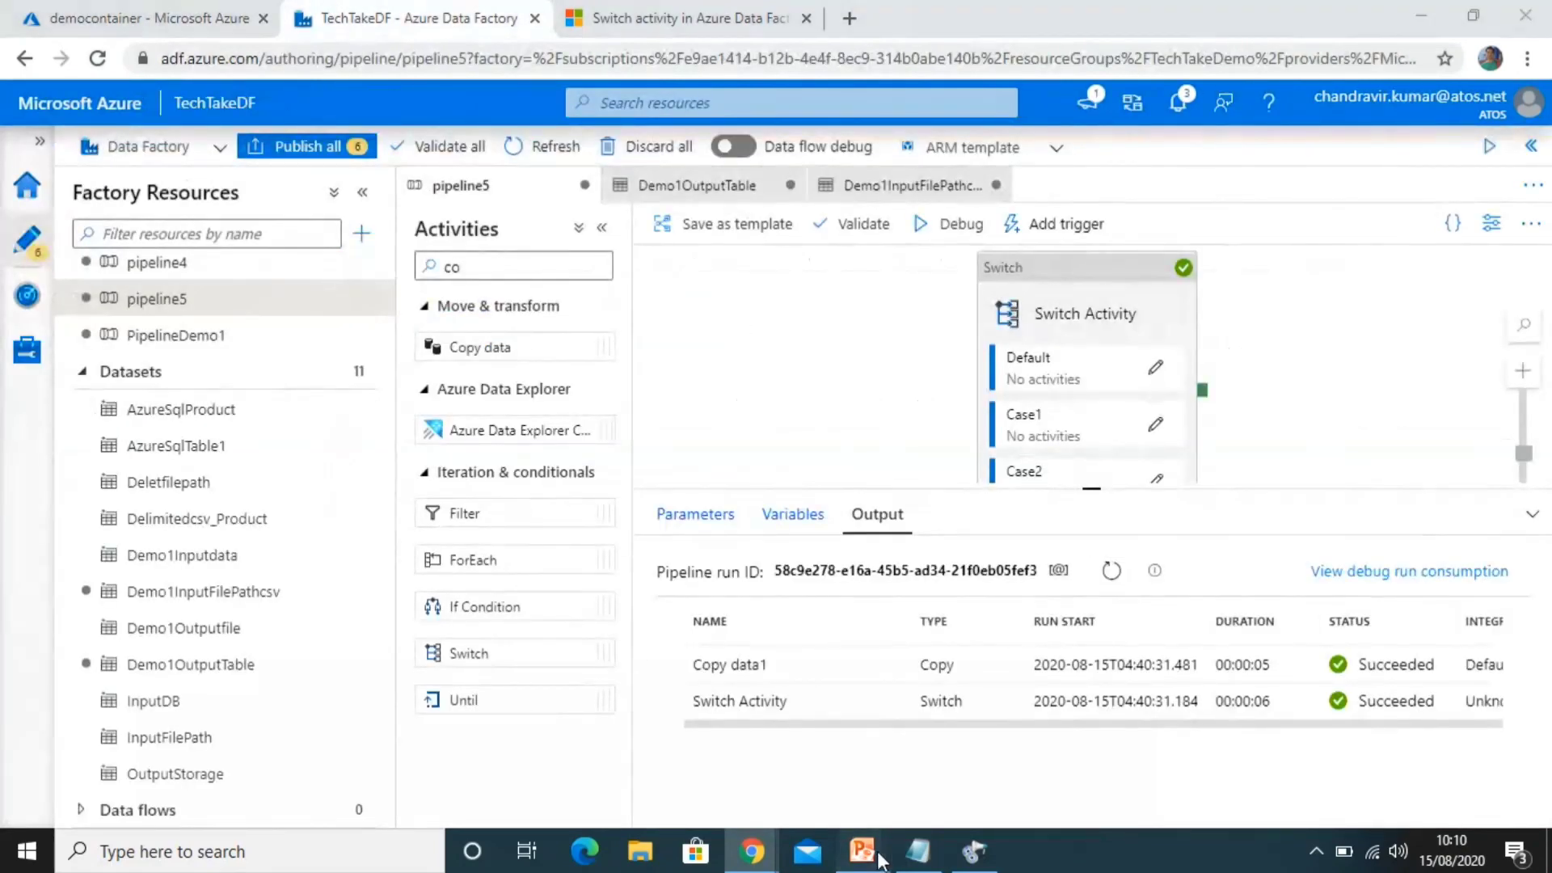